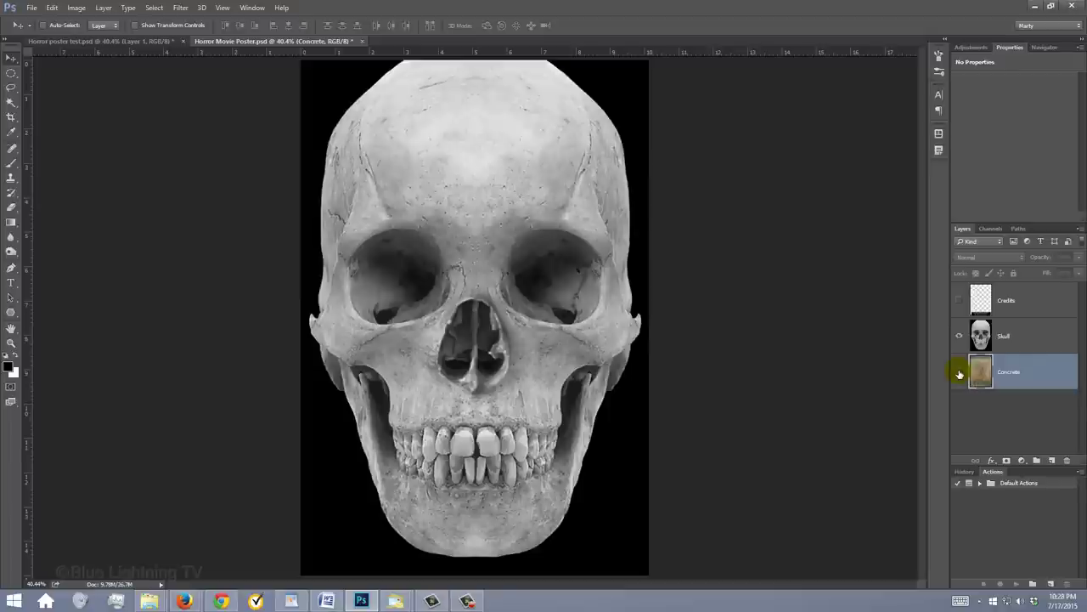
{"action": "left_click", "coordinate": [959, 372], "text": "alt"}
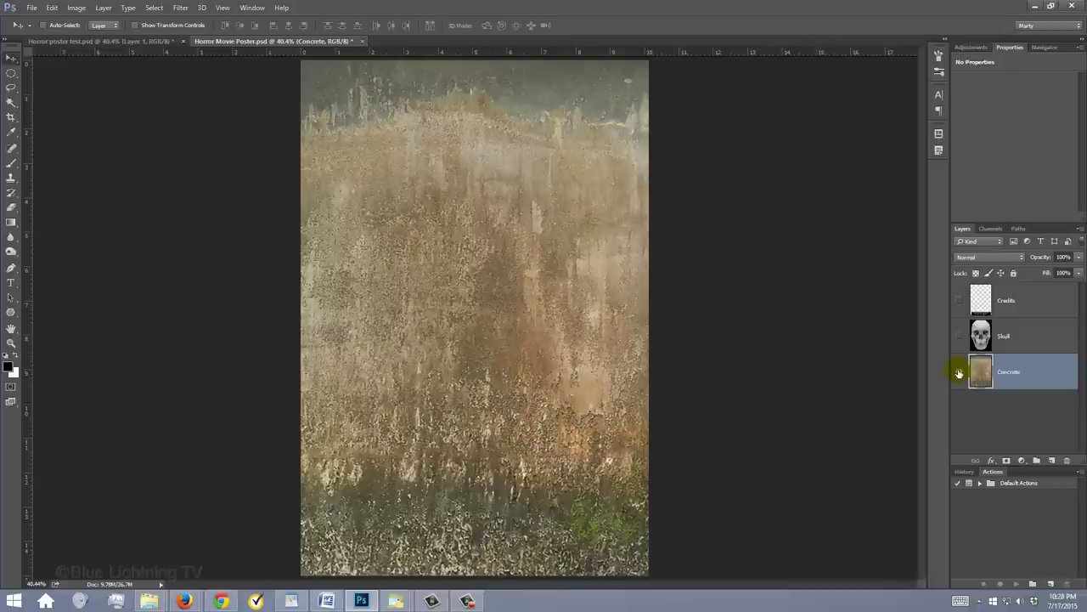
{"action": "left_click", "coordinate": [960, 300], "text": "alt"}
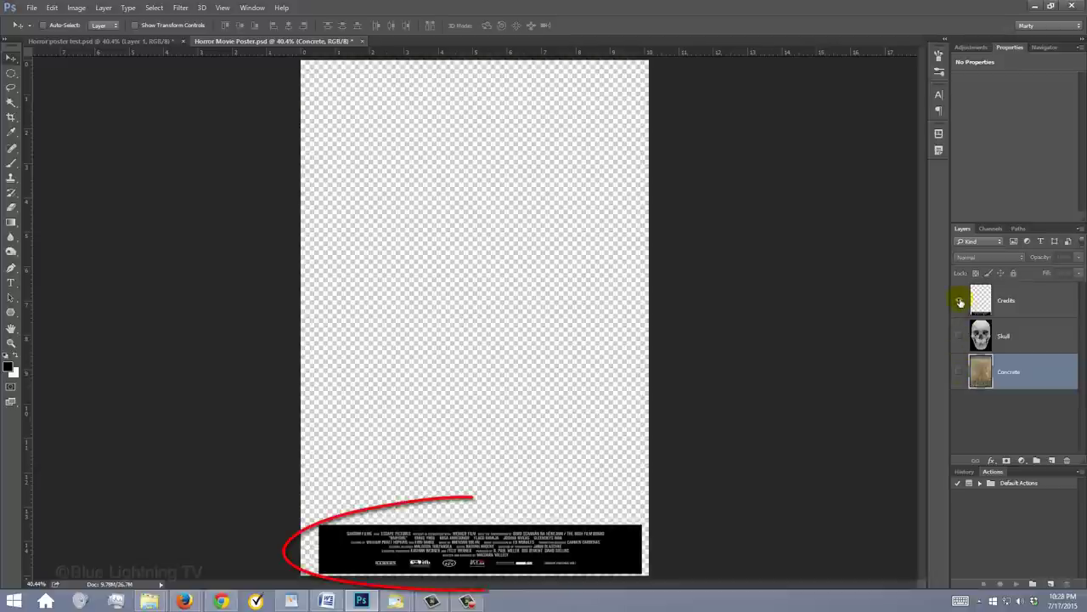
{"action": "left_click", "coordinate": [960, 301]}
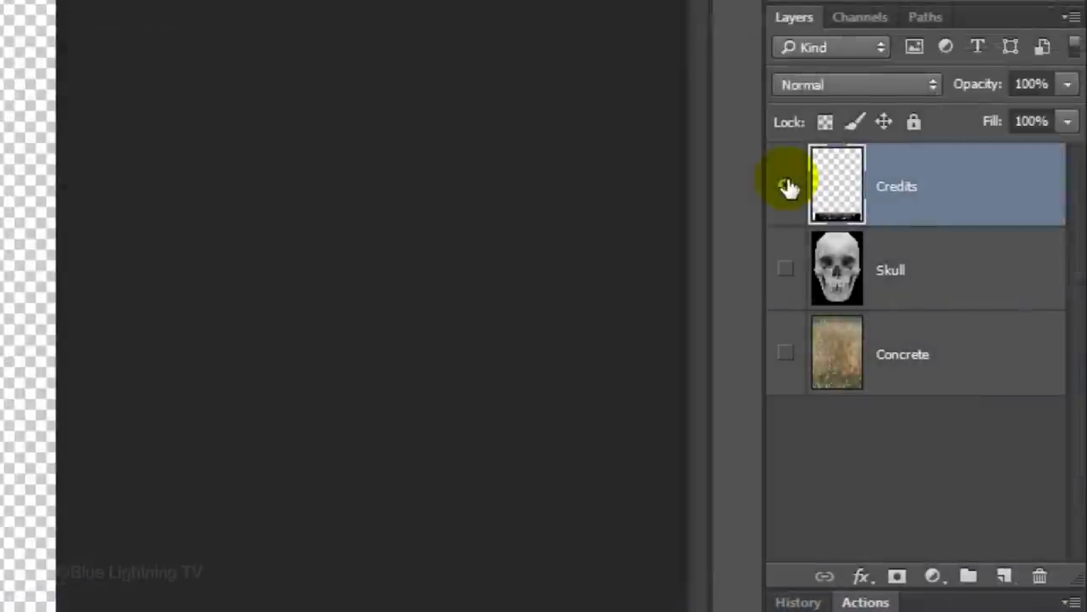
{"action": "left_click", "coordinate": [789, 187]}
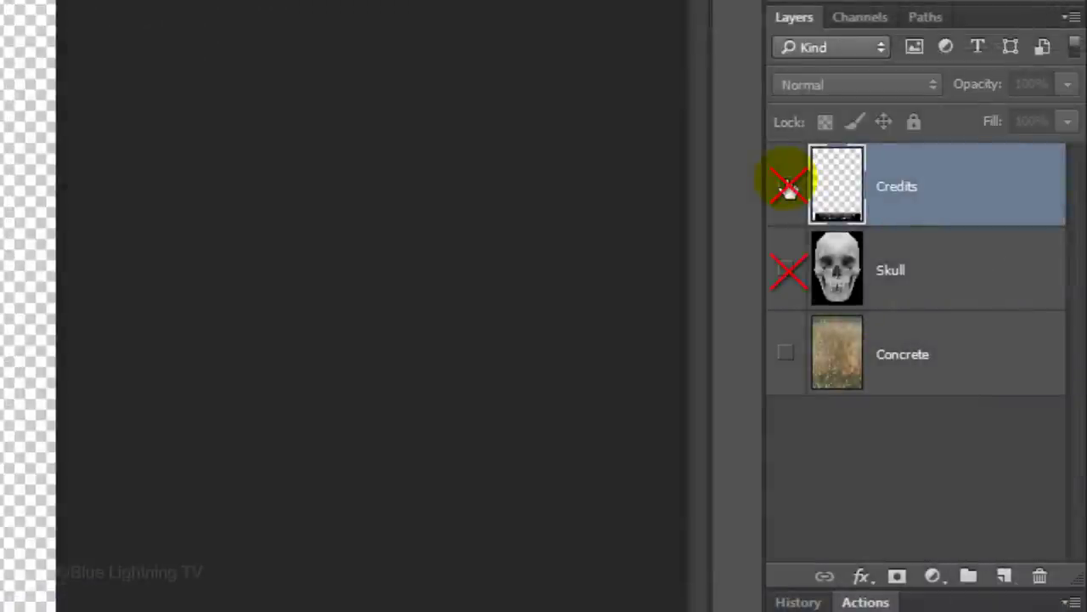
{"action": "left_click", "coordinate": [786, 357]}
{"action": "left_click", "coordinate": [838, 354]}
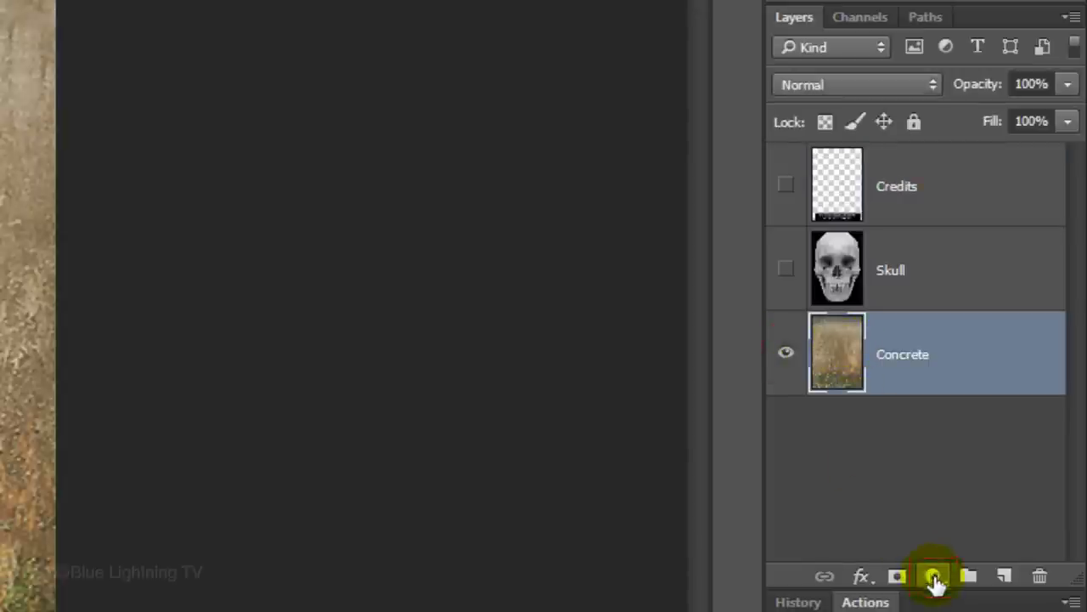
- Add a Levels adjustment above Concrete with black input 47 and white input 209
{"action": "left_click", "coordinate": [934, 576]}
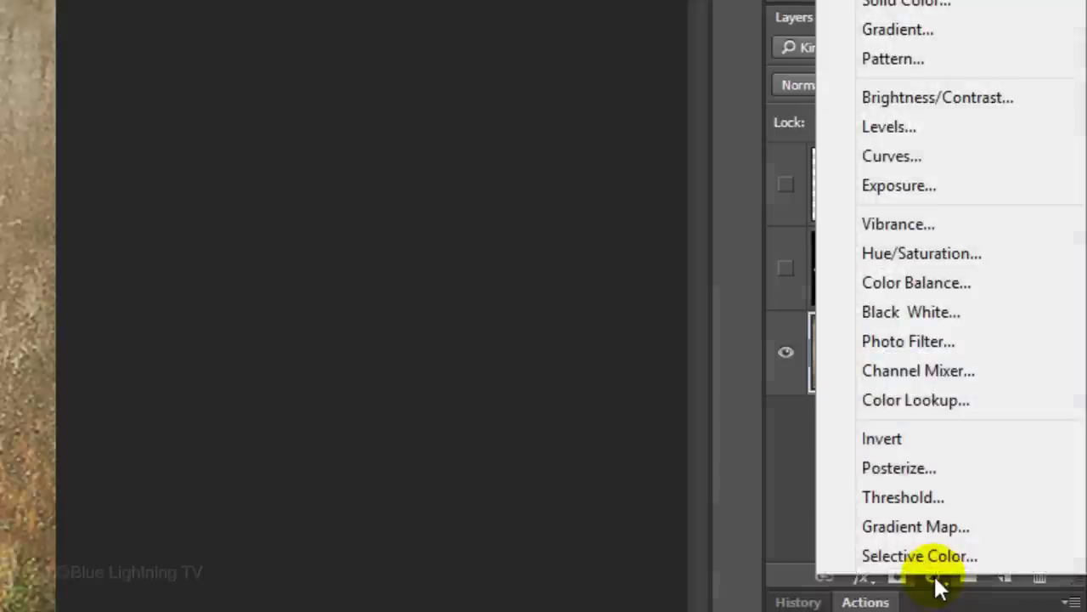
{"action": "left_click", "coordinate": [911, 125]}
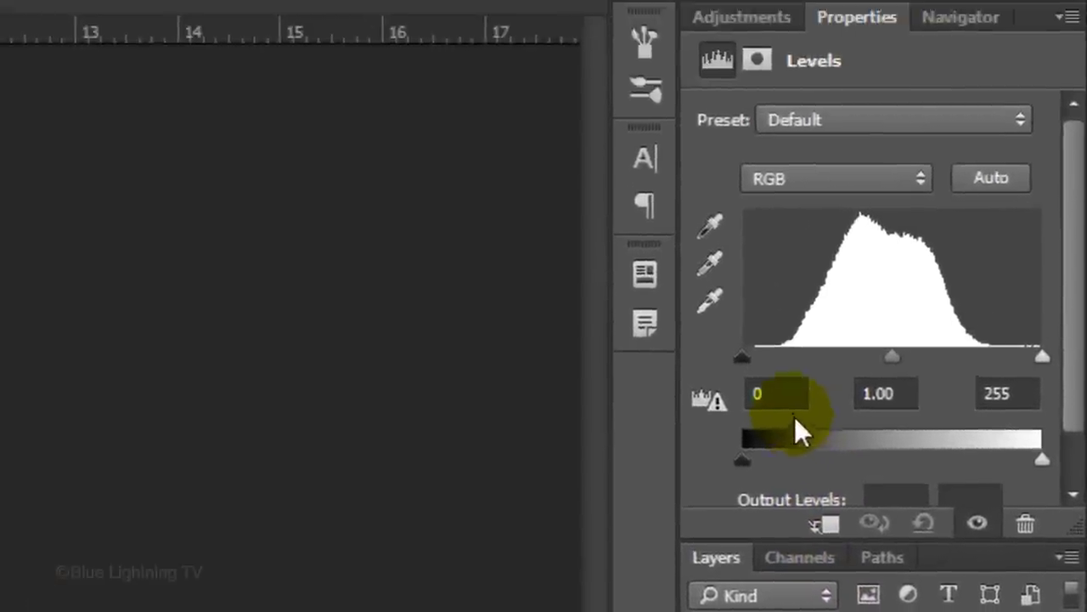
{"action": "left_click", "coordinate": [775, 395]}
{"action": "type", "text": "4"}
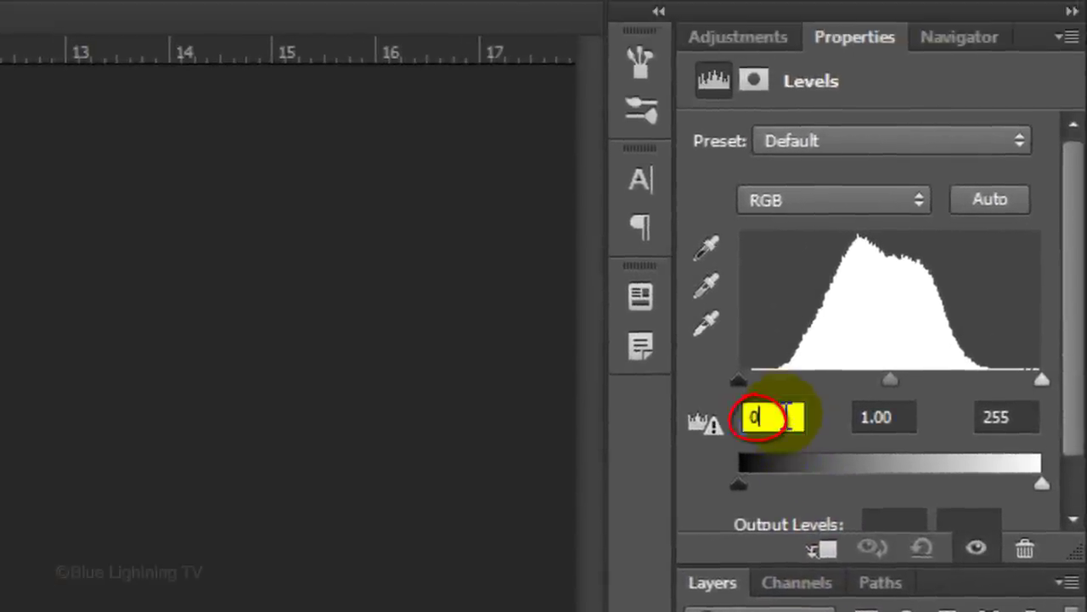
{"action": "type", "text": "7"}
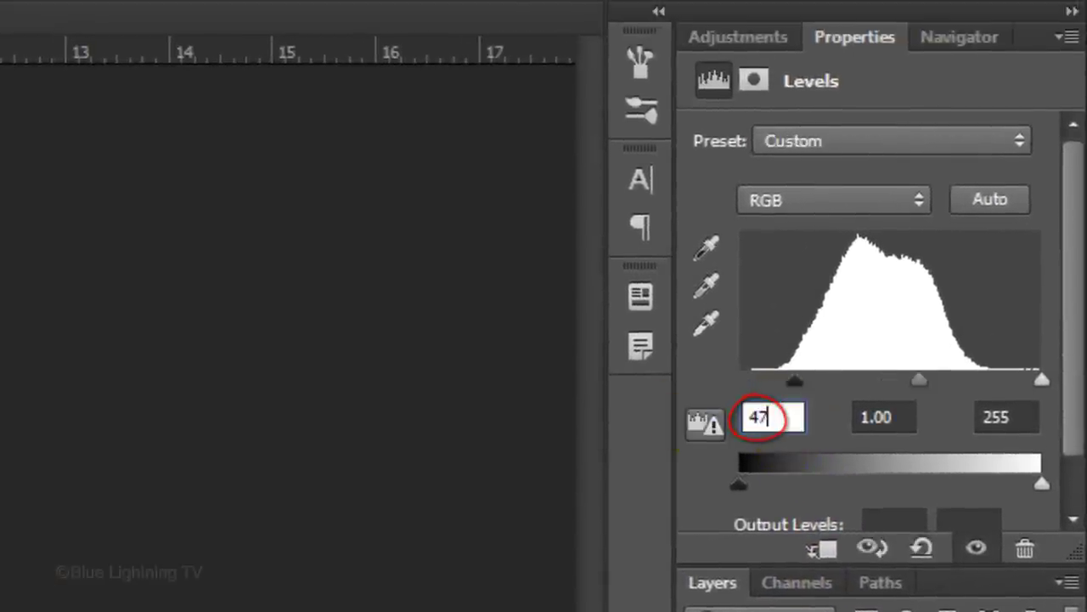
{"action": "left_click", "coordinate": [1011, 416]}
{"action": "double_click", "coordinate": [1023, 416]}
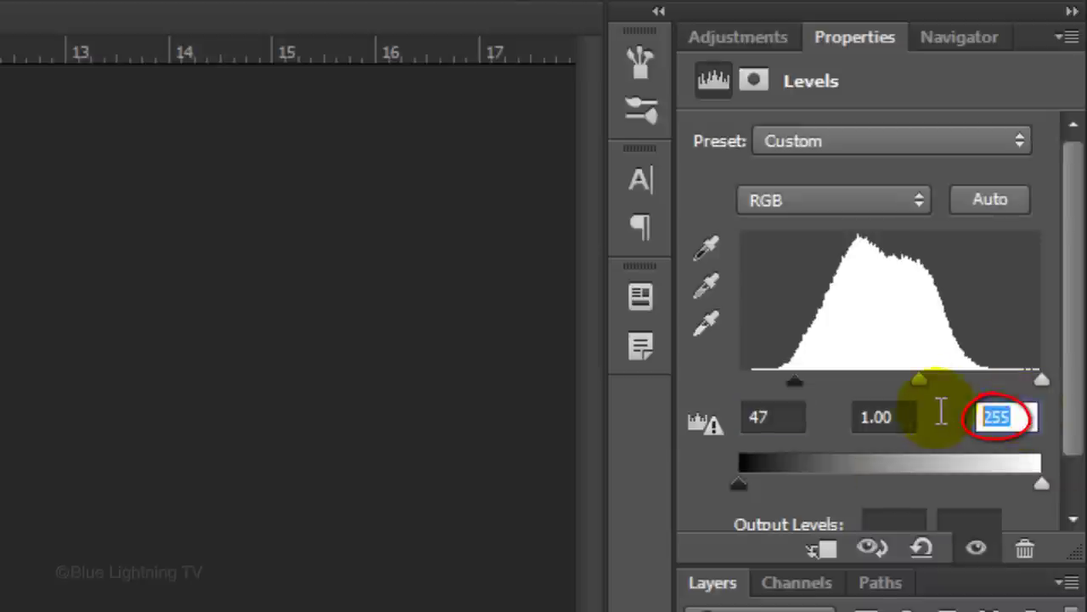
{"action": "type", "text": "209"}
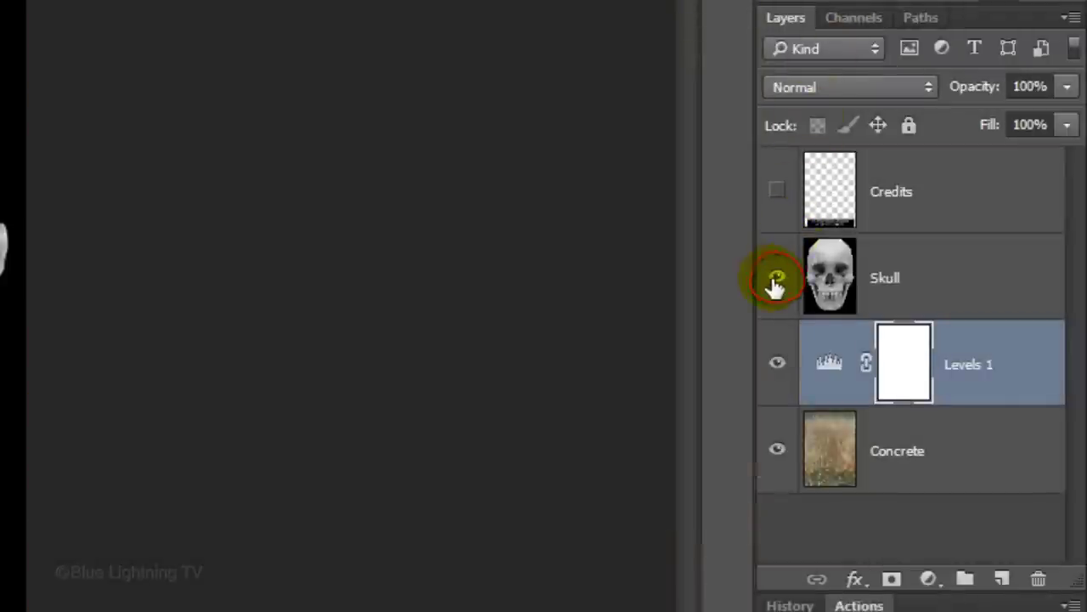
- Select the Skull layer and convert it to a Smart Object from the Layers panel menu
{"action": "left_click", "coordinate": [830, 277]}
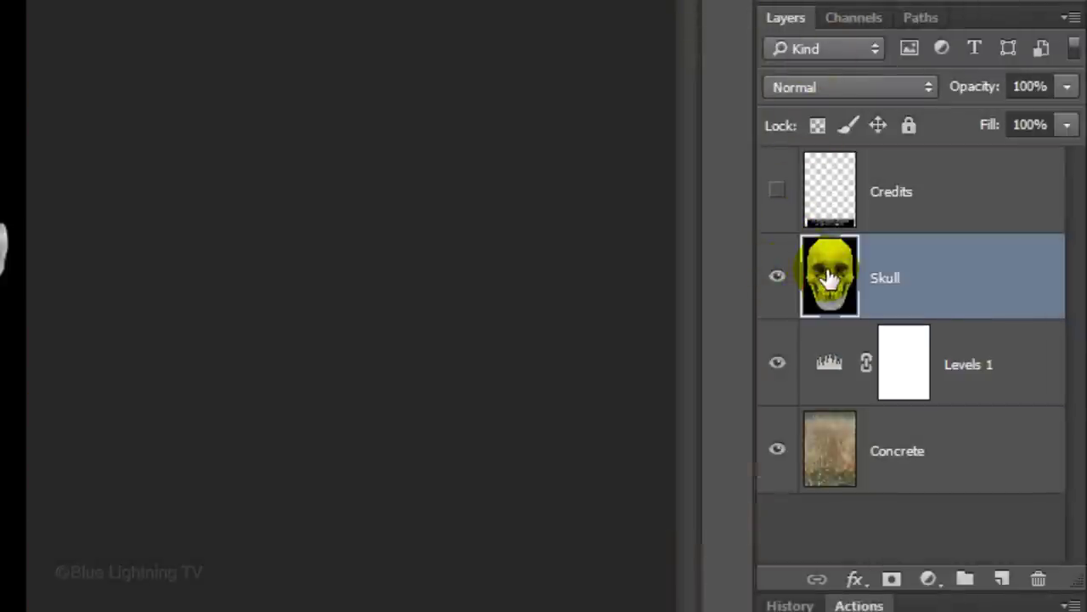
{"action": "left_click", "coordinate": [1068, 20]}
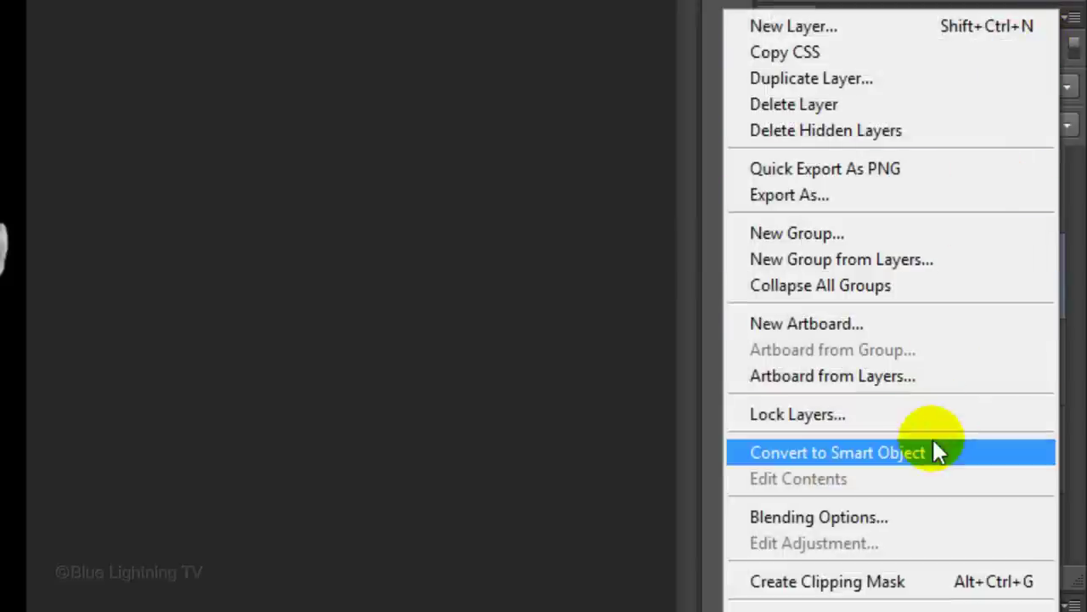
{"action": "left_click", "coordinate": [935, 445]}
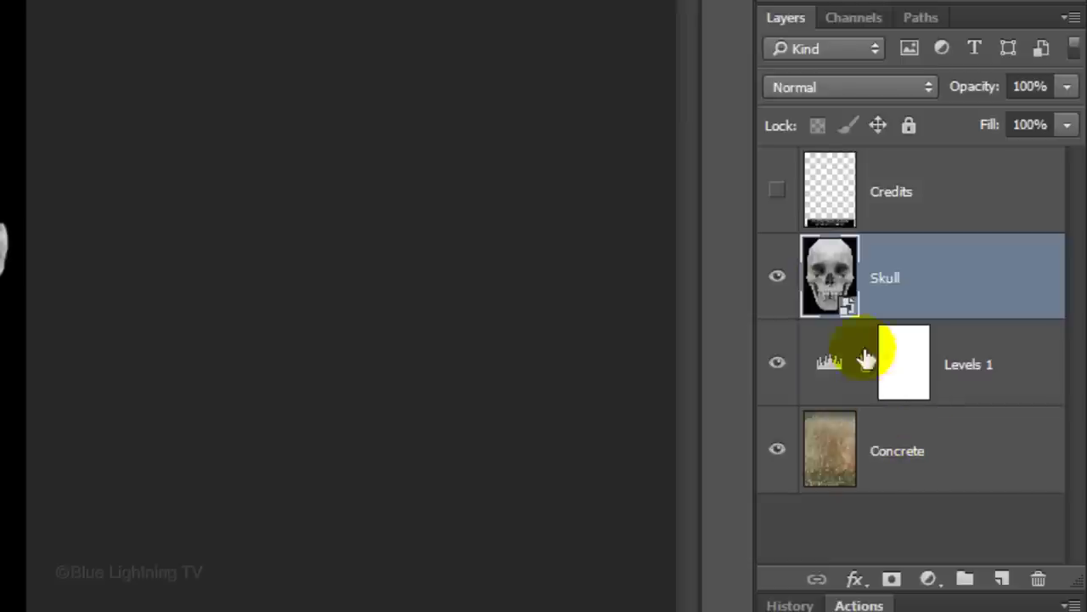
- Open the Skull smart object's contents and Magic Wand-select the black background
{"action": "double_click", "coordinate": [830, 270]}
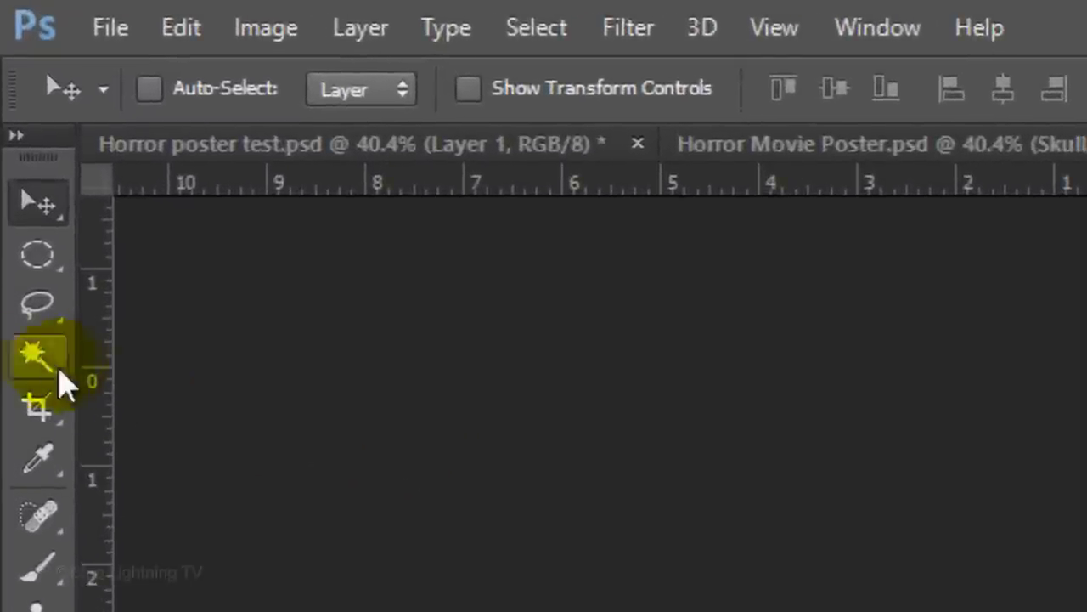
{"action": "left_click_drag", "start_coordinate": [60, 371], "coordinate": [197, 394]}
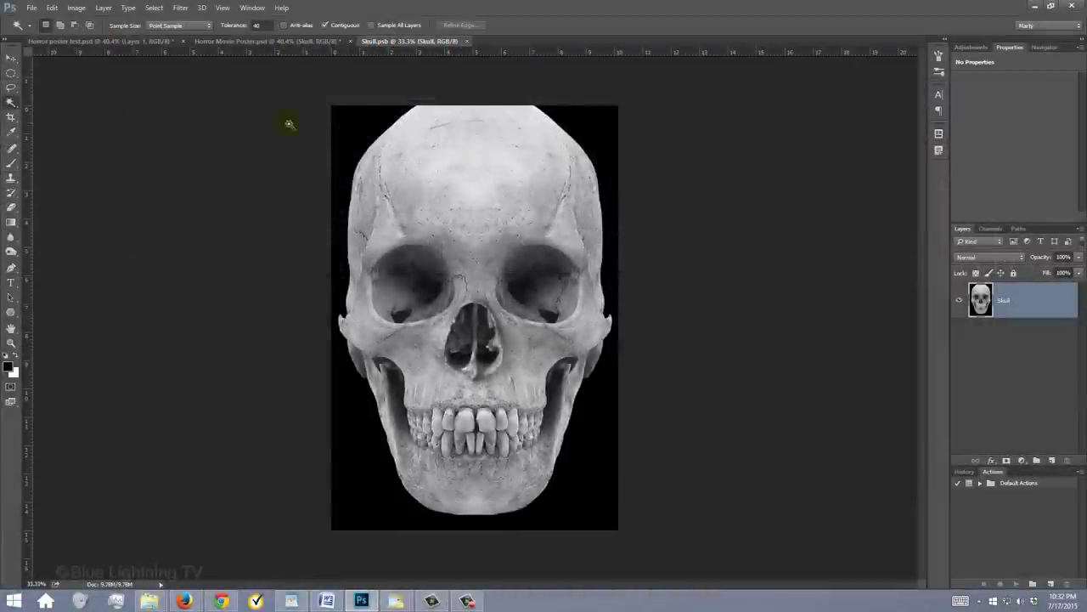
{"action": "left_click", "coordinate": [347, 128]}
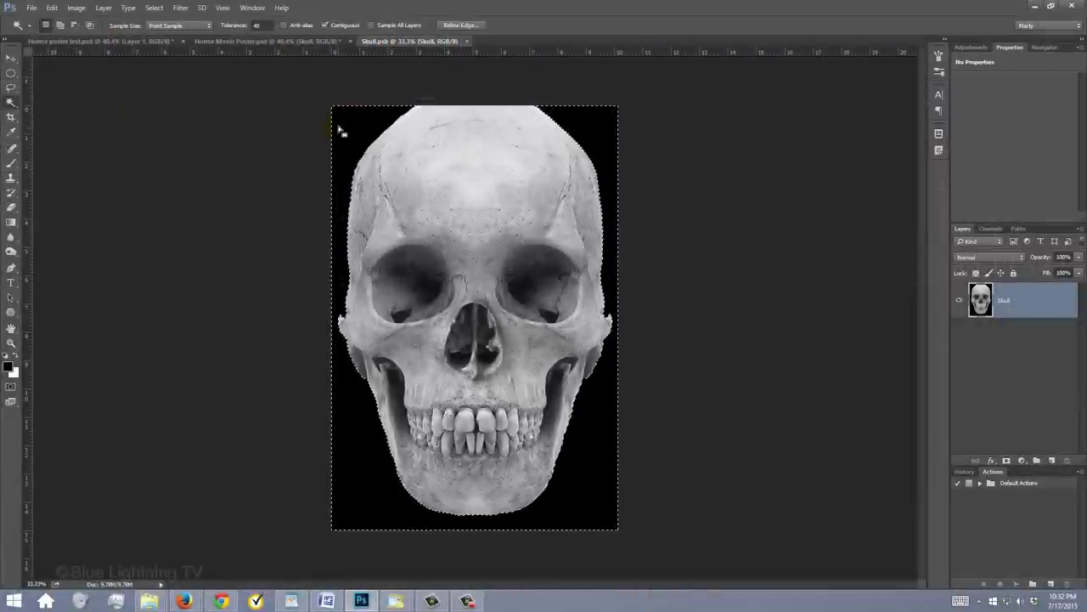
- Invert the selection, copy the skull onto Layer 1, and hide the original Skull layer
{"action": "key", "text": "ctrl+shift+i"}
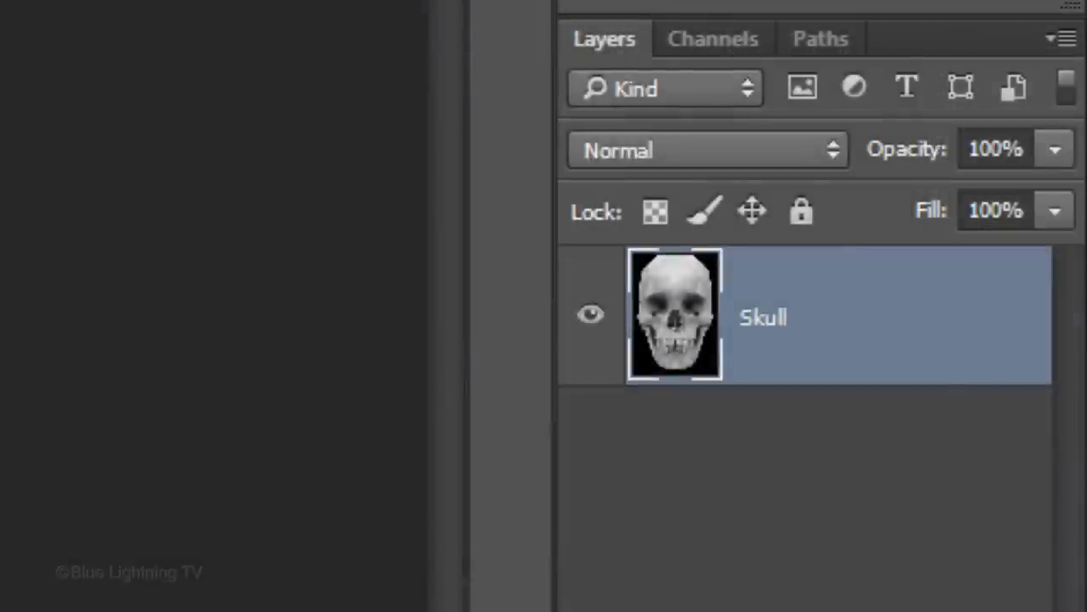
{"action": "key", "text": "ctrl+j"}
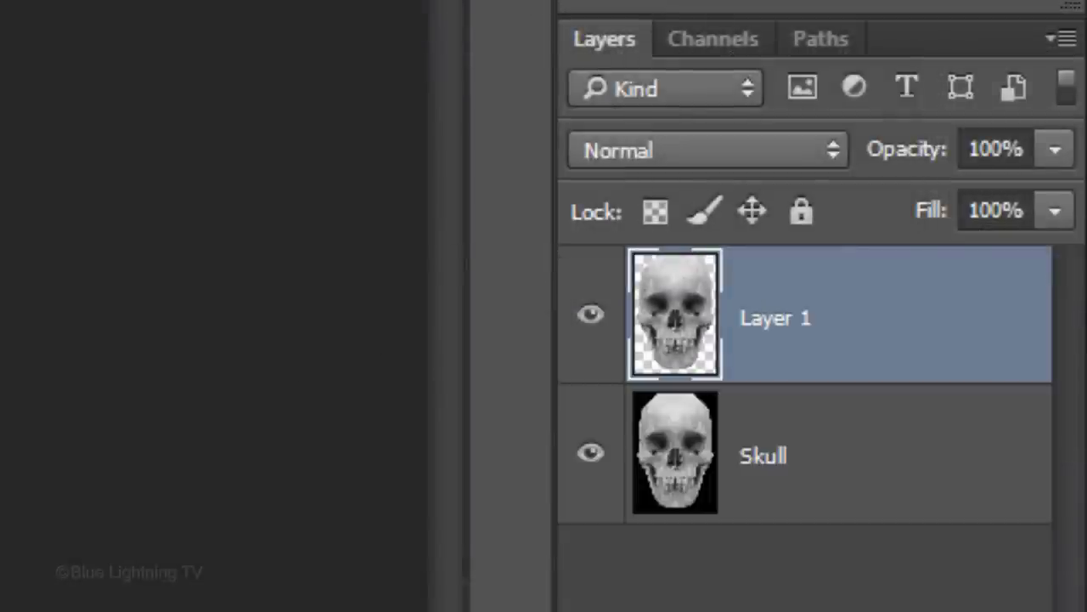
{"action": "left_click", "coordinate": [591, 454]}
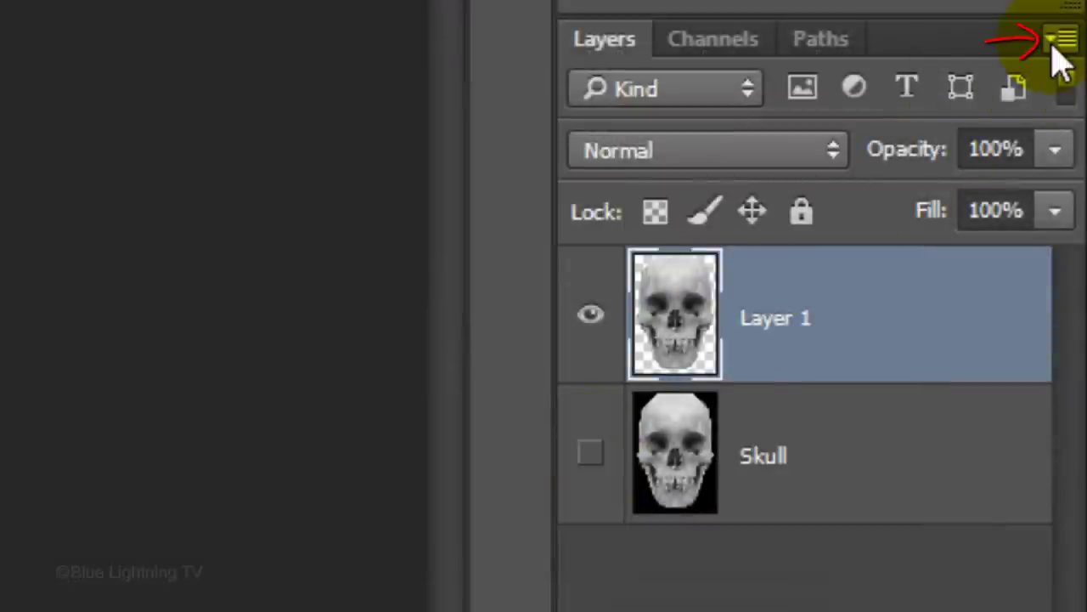
- Duplicate Layer 1 into a new document named 'Displacement'
{"action": "left_click", "coordinate": [1057, 43]}
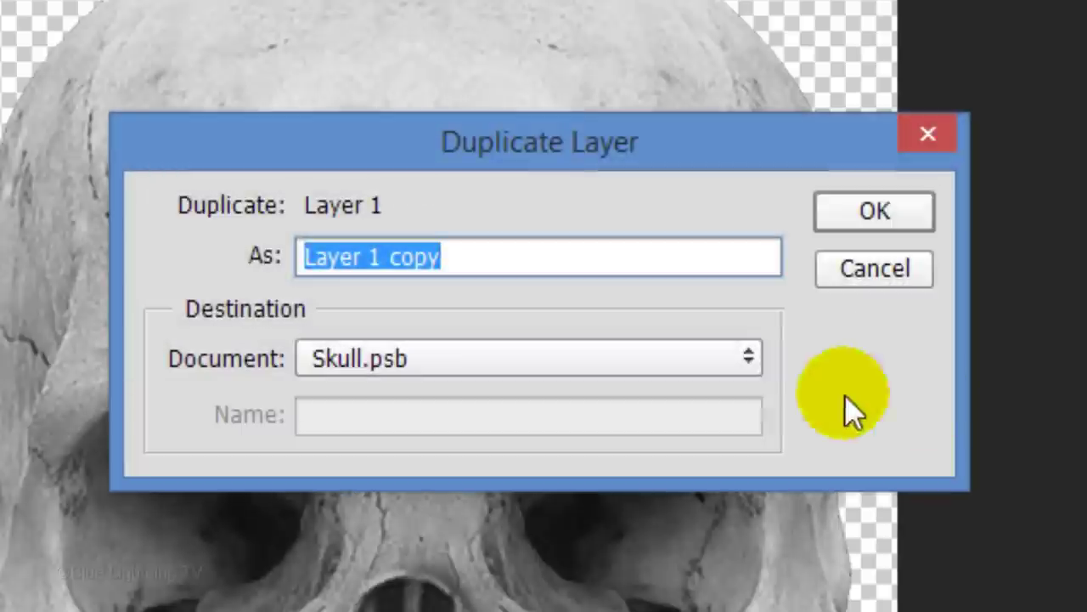
{"action": "left_click", "coordinate": [514, 367]}
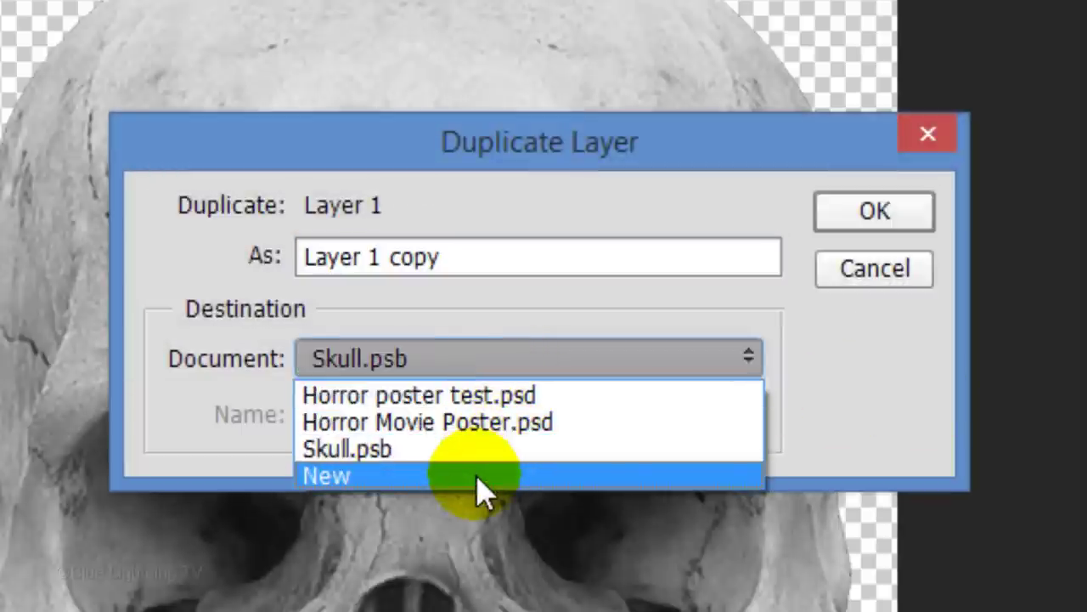
{"action": "left_click", "coordinate": [477, 489]}
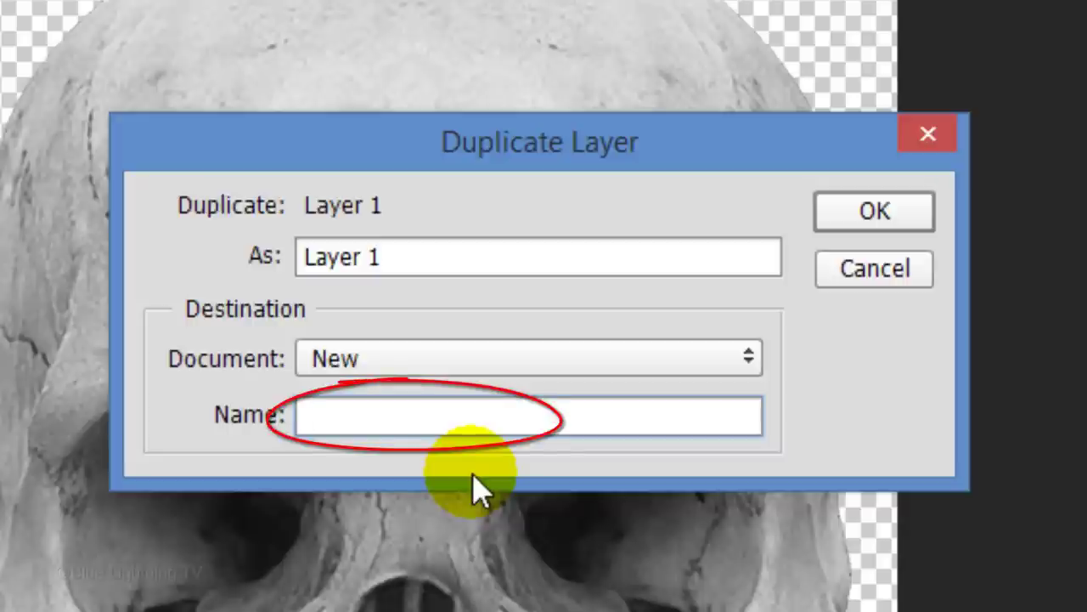
{"action": "type", "text": "Displacement"}
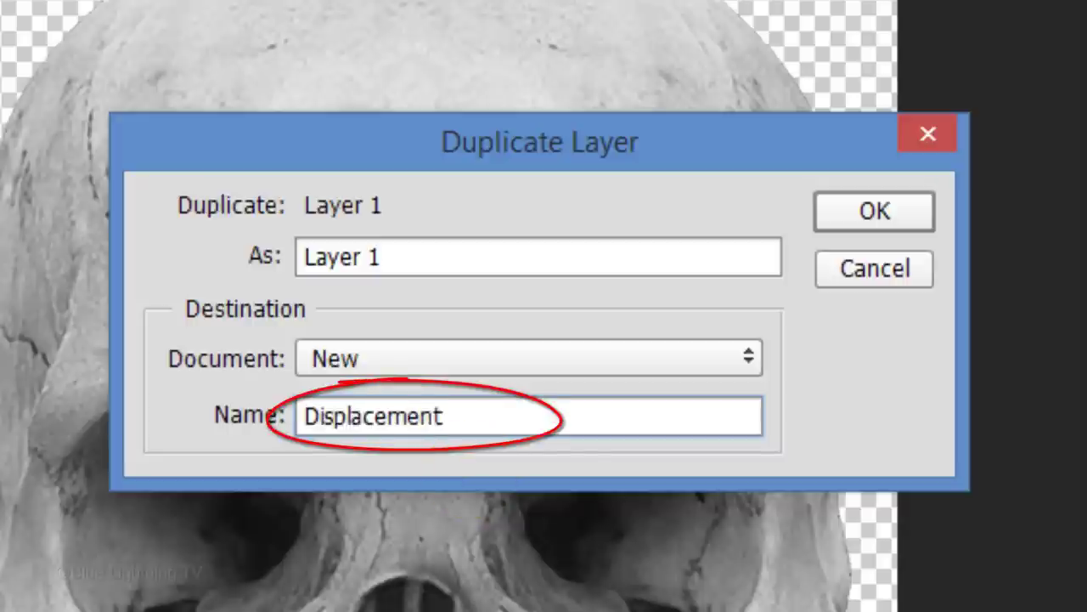
{"action": "left_click", "coordinate": [882, 221]}
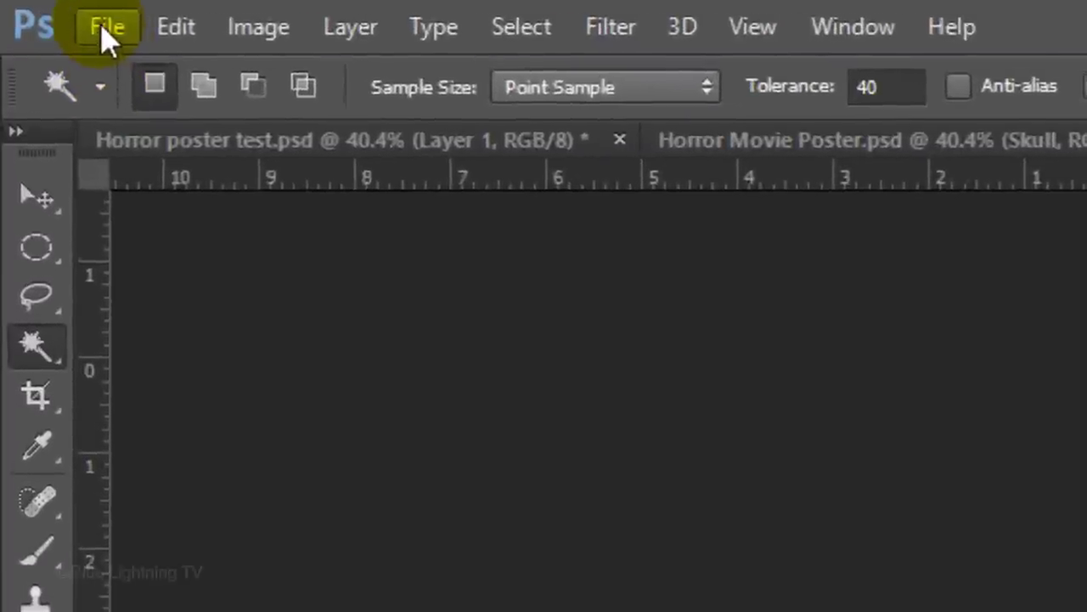
- Save the new document as Displacement.psd on the Desktop with maximum compatibility, then close it
{"action": "left_click", "coordinate": [31, 11]}
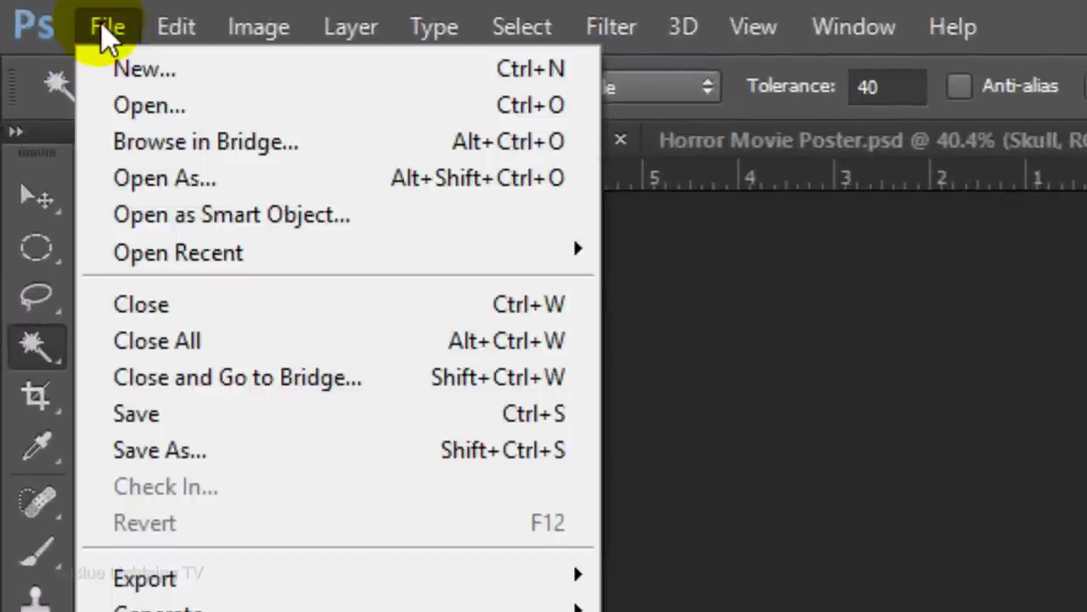
{"action": "left_click", "coordinate": [168, 447]}
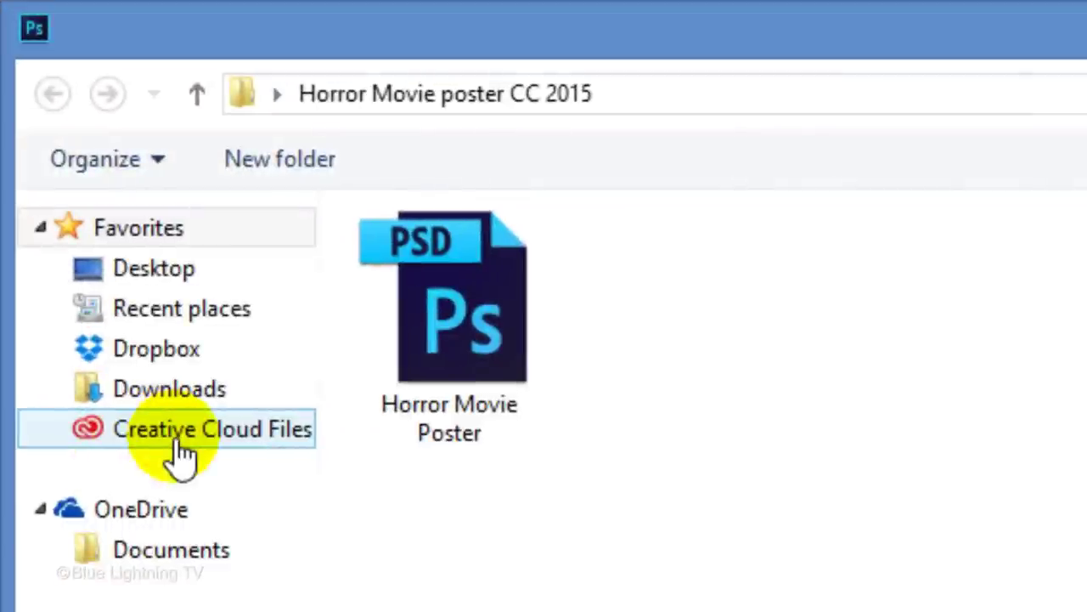
{"action": "left_click", "coordinate": [169, 272]}
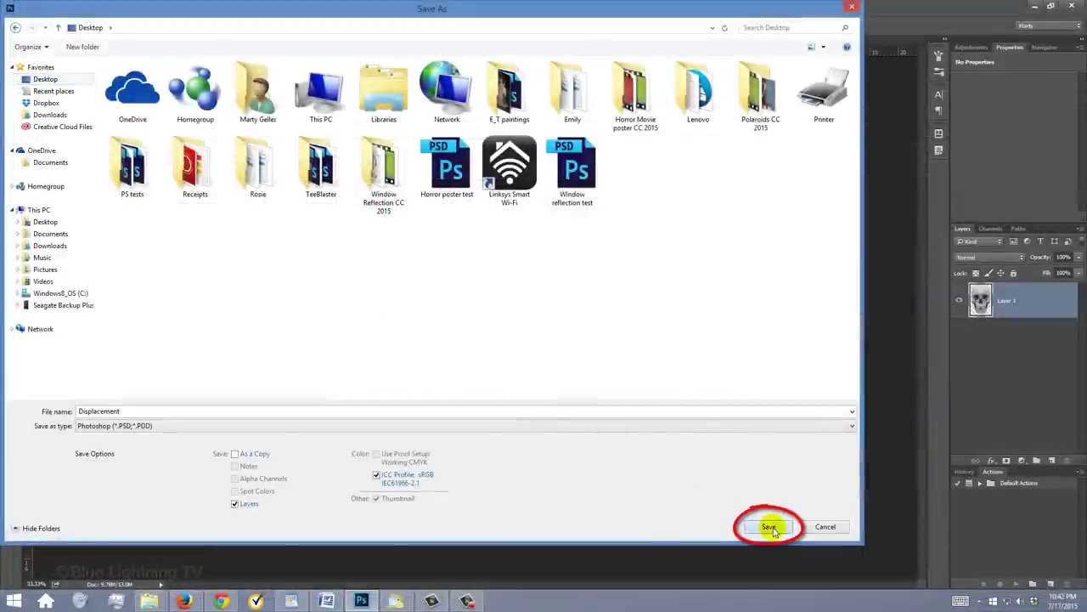
{"action": "left_click", "coordinate": [768, 527]}
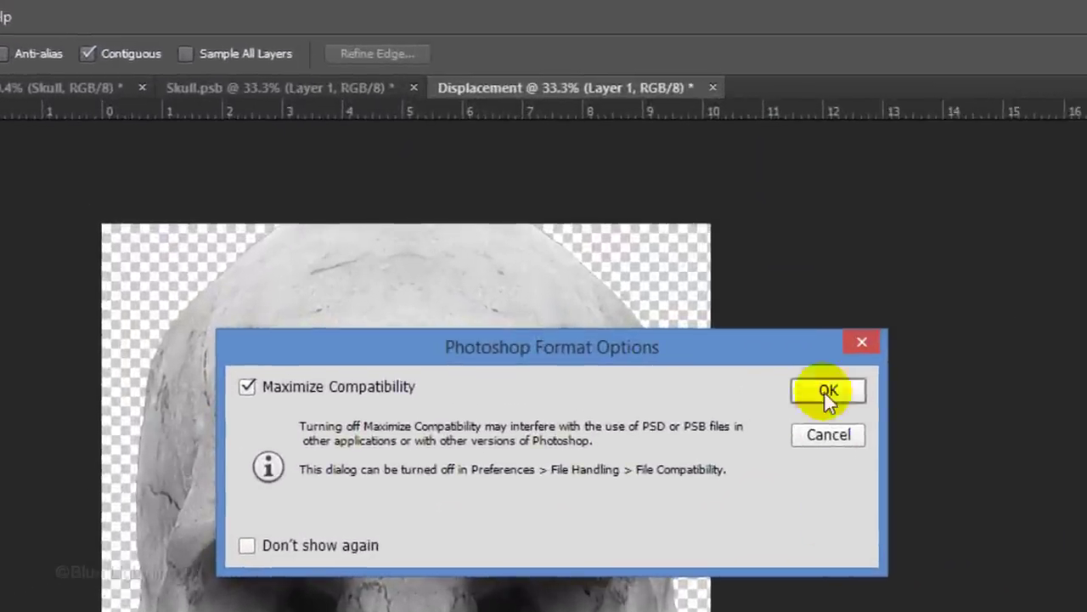
{"action": "left_click", "coordinate": [824, 391]}
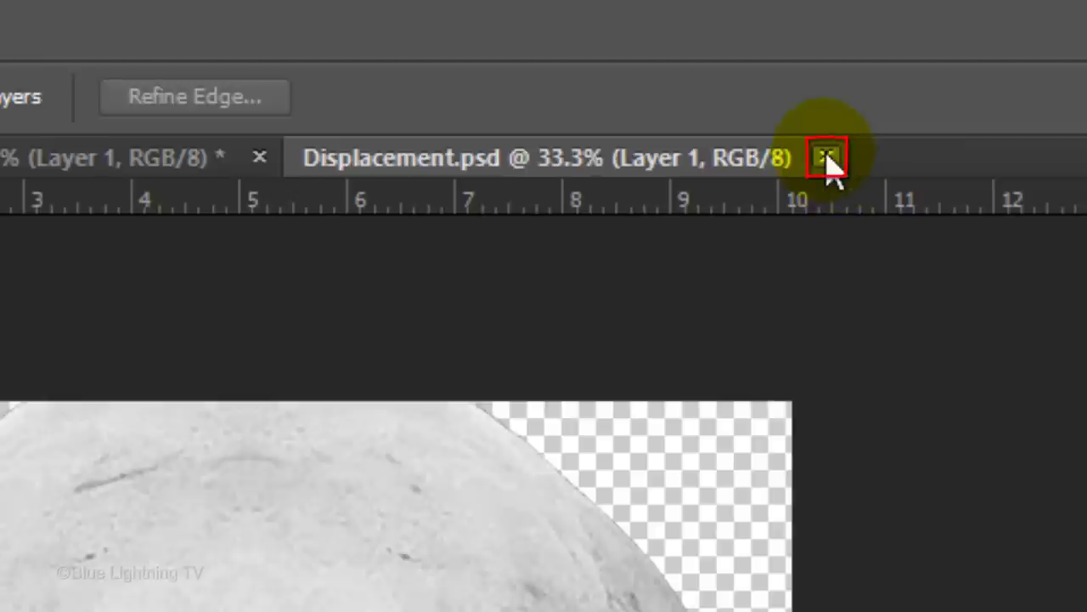
{"action": "left_click", "coordinate": [826, 158]}
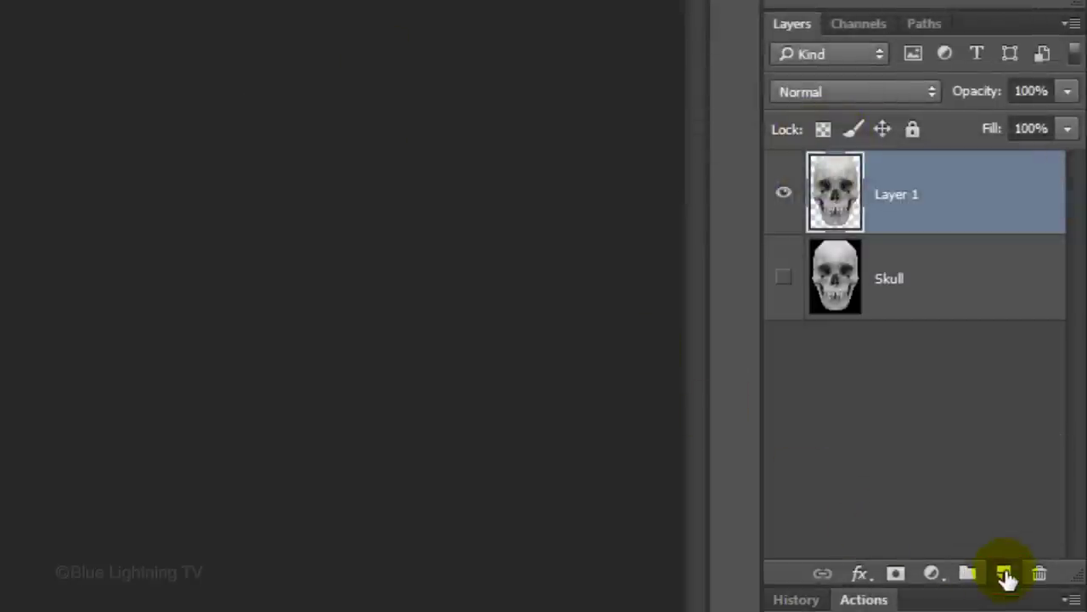
- Create Layer 2 and fill Layer 1's skull-shaped selection on it with default black
{"action": "left_click", "coordinate": [1005, 574], "text": "ctrl"}
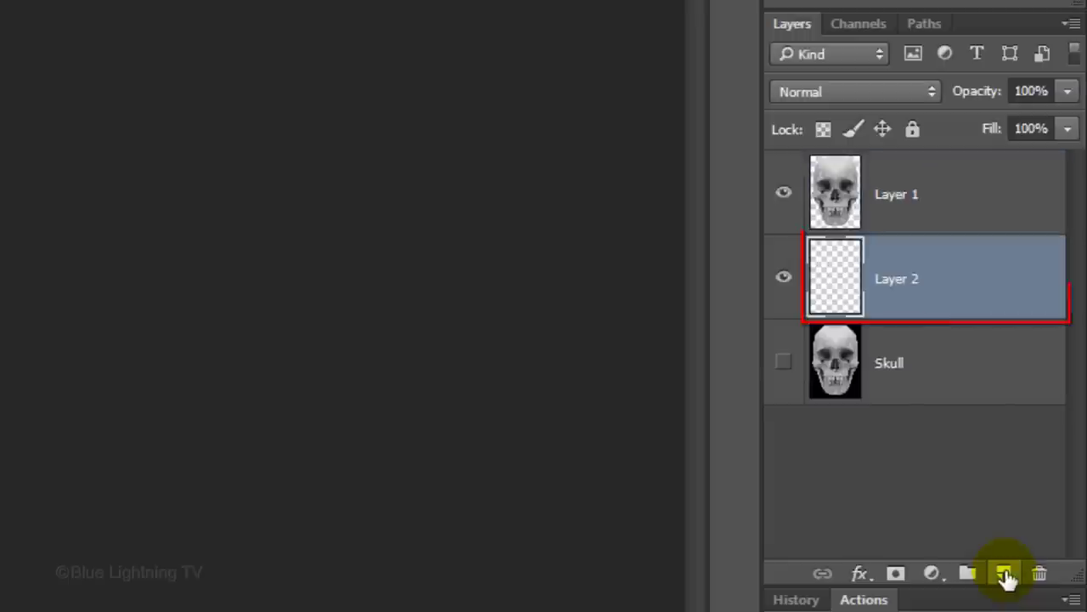
{"action": "left_click", "coordinate": [836, 195], "text": "ctrl"}
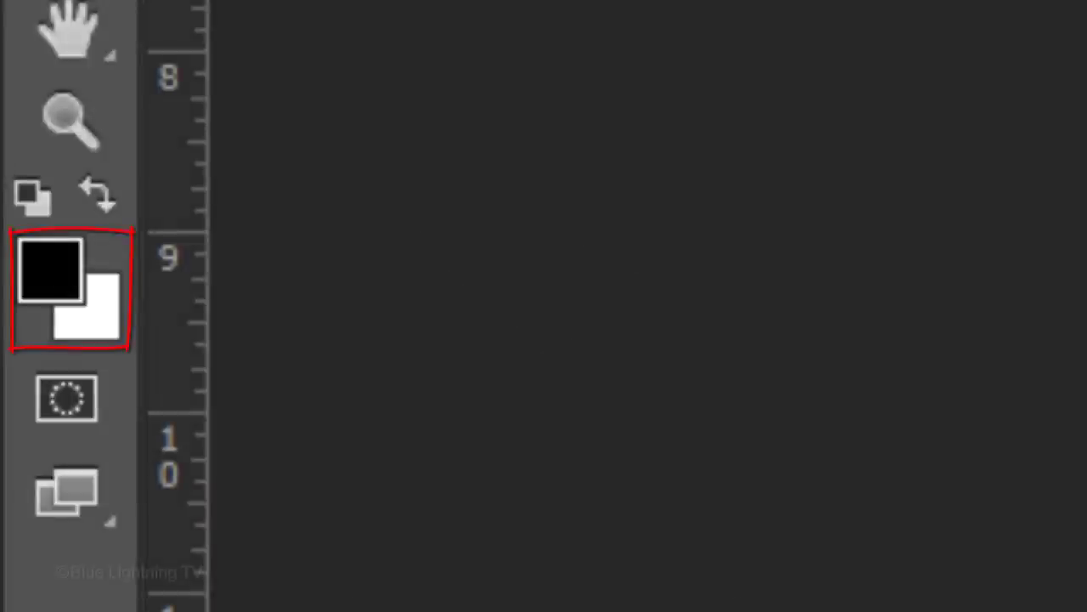
{"action": "key", "text": "d"}
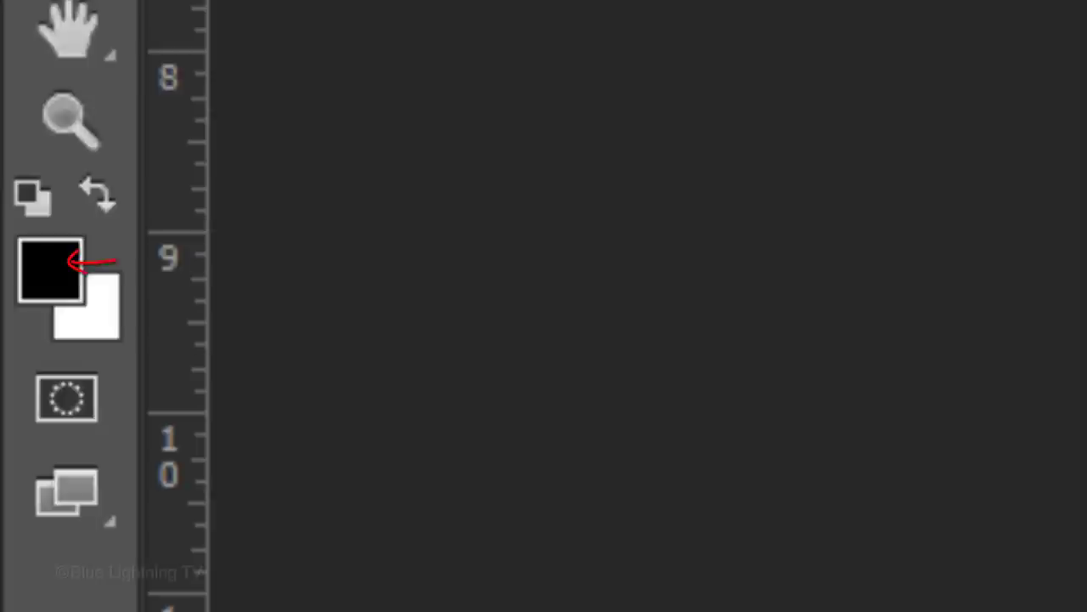
{"action": "key", "text": "alt+Delete"}
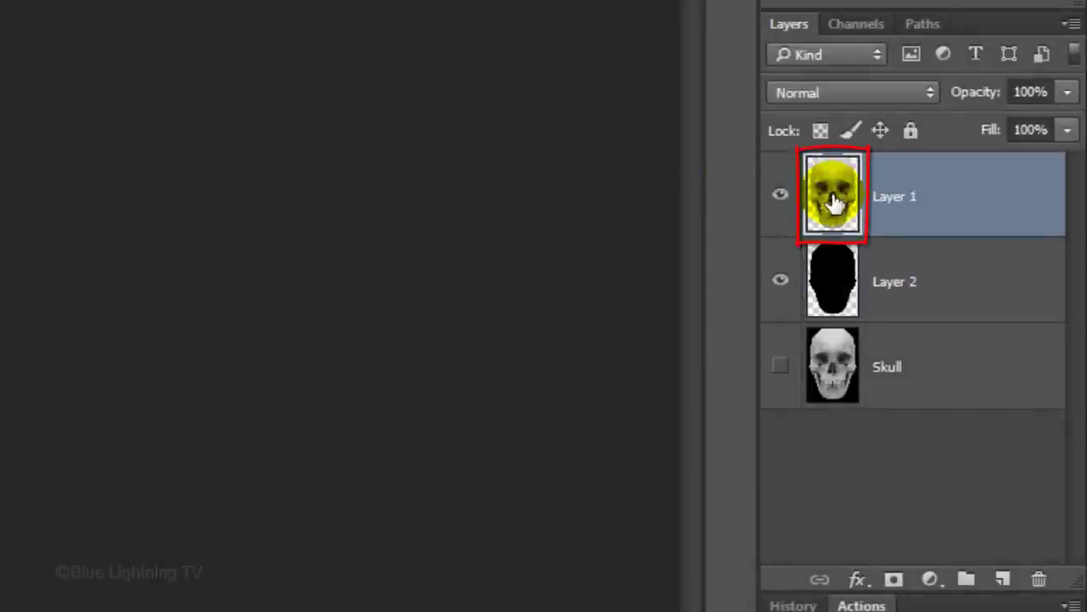
- Duplicate Layer 1 and add a Levels adjustment with input levels 91, 1.54 and 205
{"action": "key", "text": "ctrl+j"}
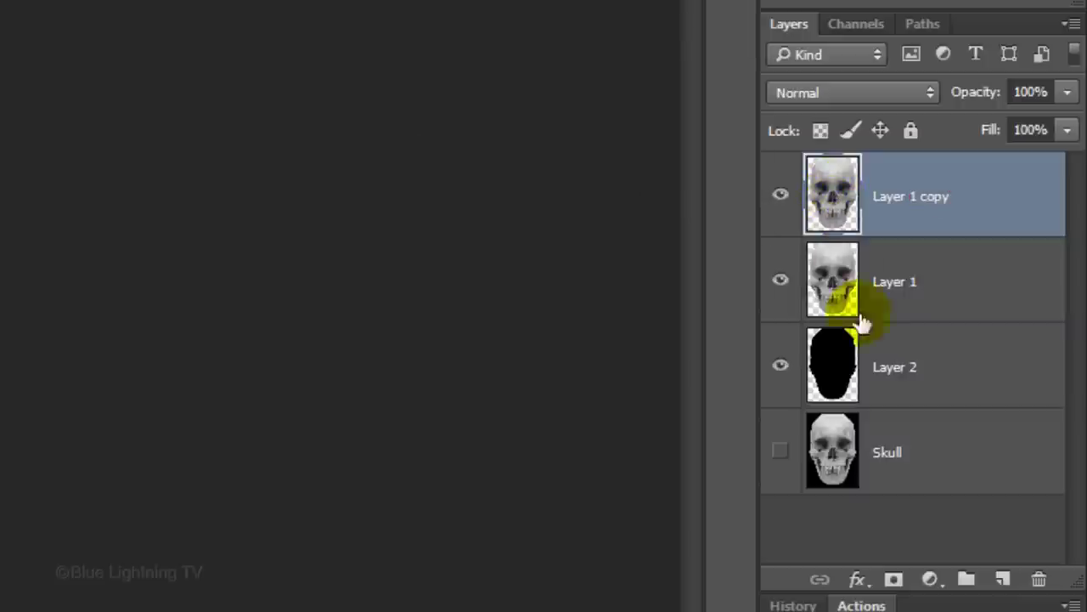
{"action": "left_click", "coordinate": [930, 581]}
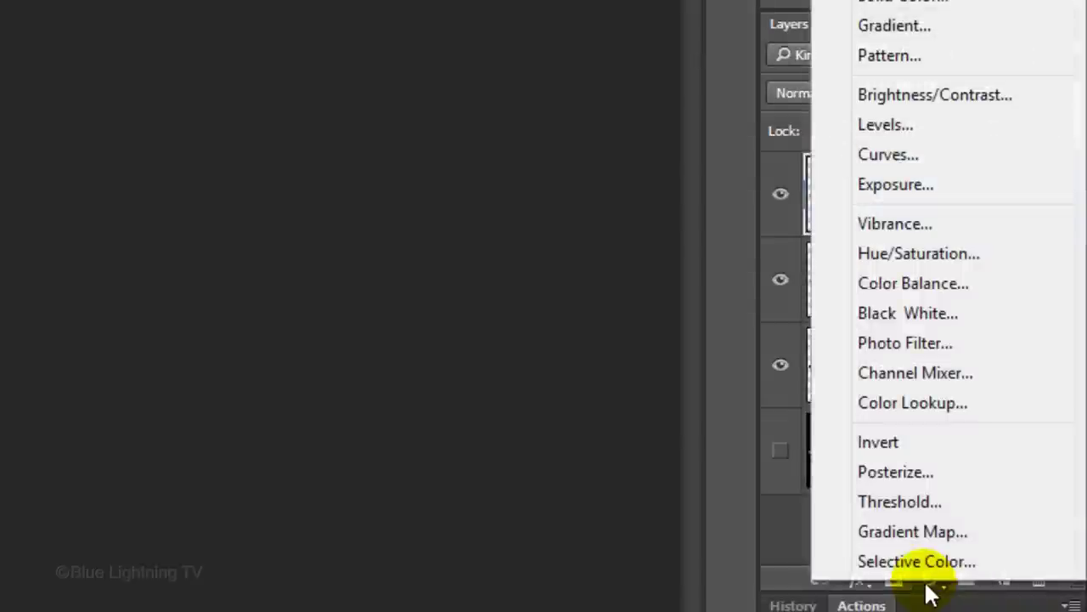
{"action": "left_click", "coordinate": [883, 127]}
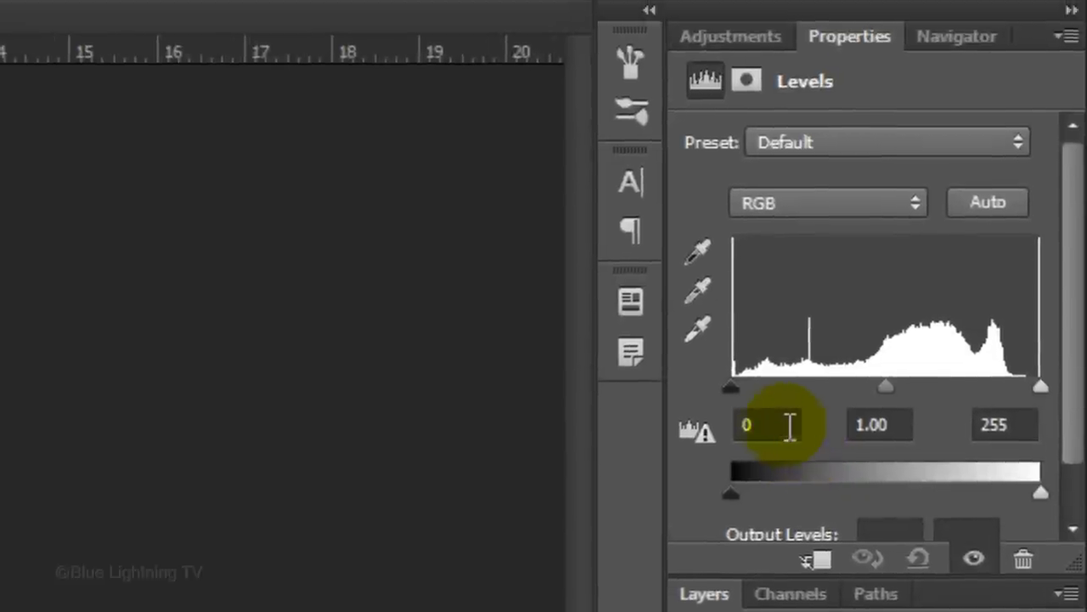
{"action": "left_click", "coordinate": [790, 425]}
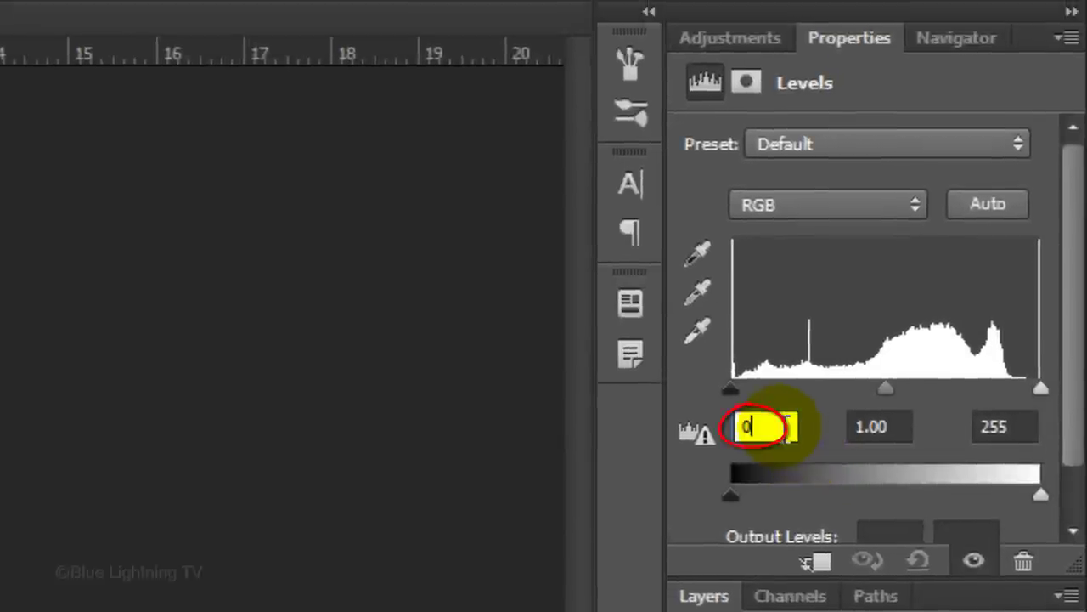
{"action": "type", "text": "91"}
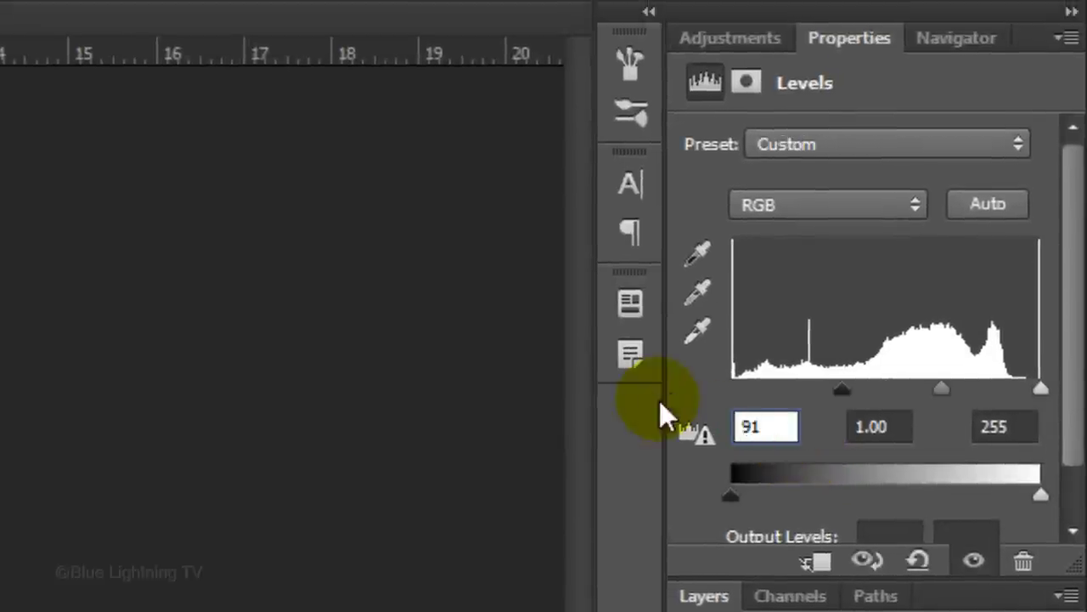
{"action": "left_click", "coordinate": [897, 421]}
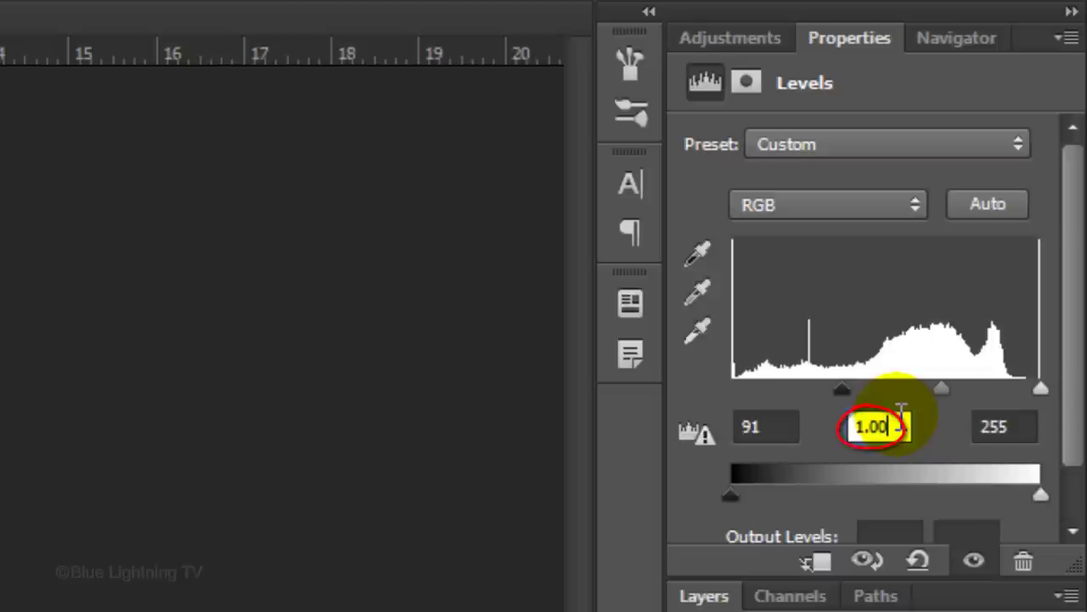
{"action": "type", "text": "1.54"}
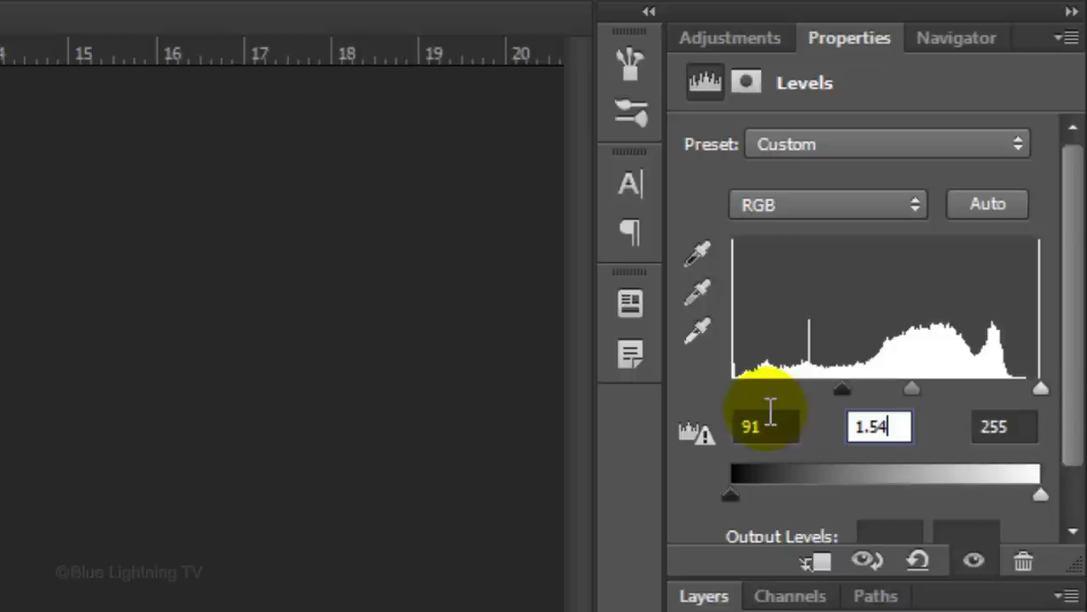
{"action": "left_click", "coordinate": [999, 424]}
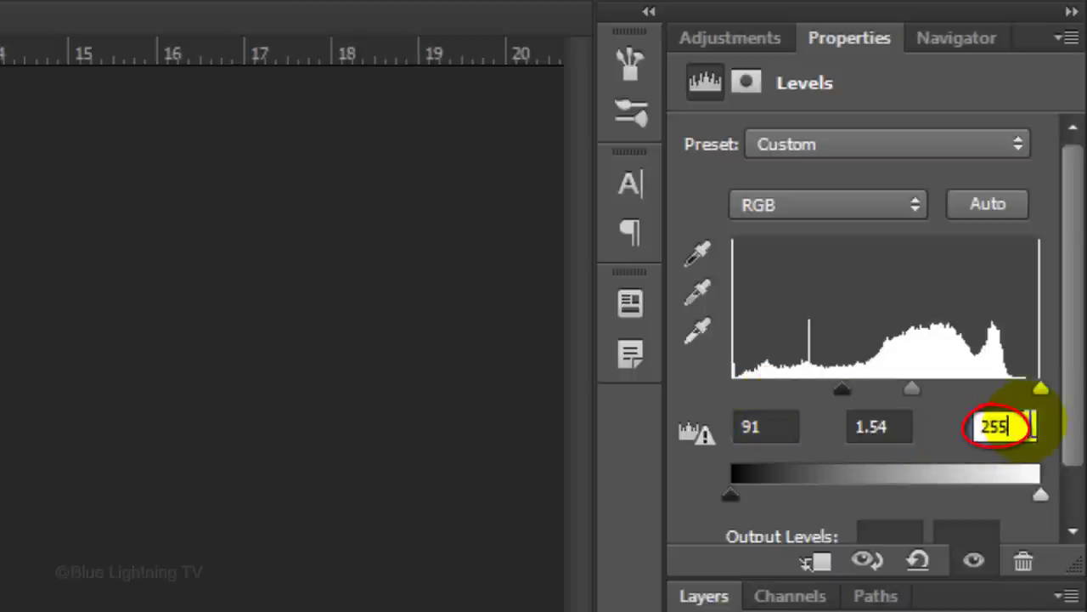
{"action": "double_click", "coordinate": [1028, 425]}
{"action": "type", "text": "20"}
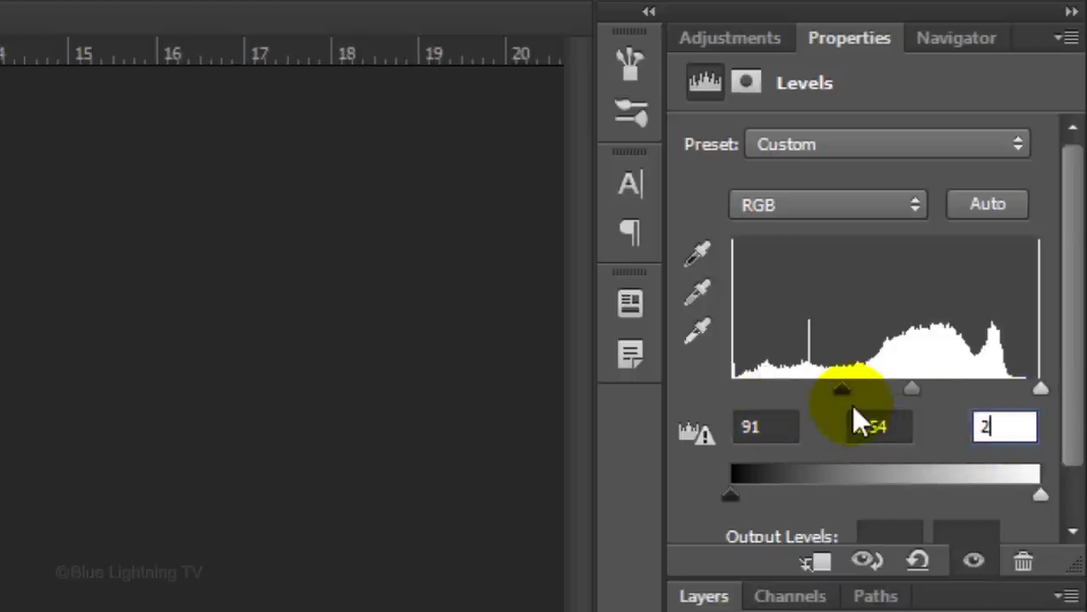
{"action": "type", "text": "5"}
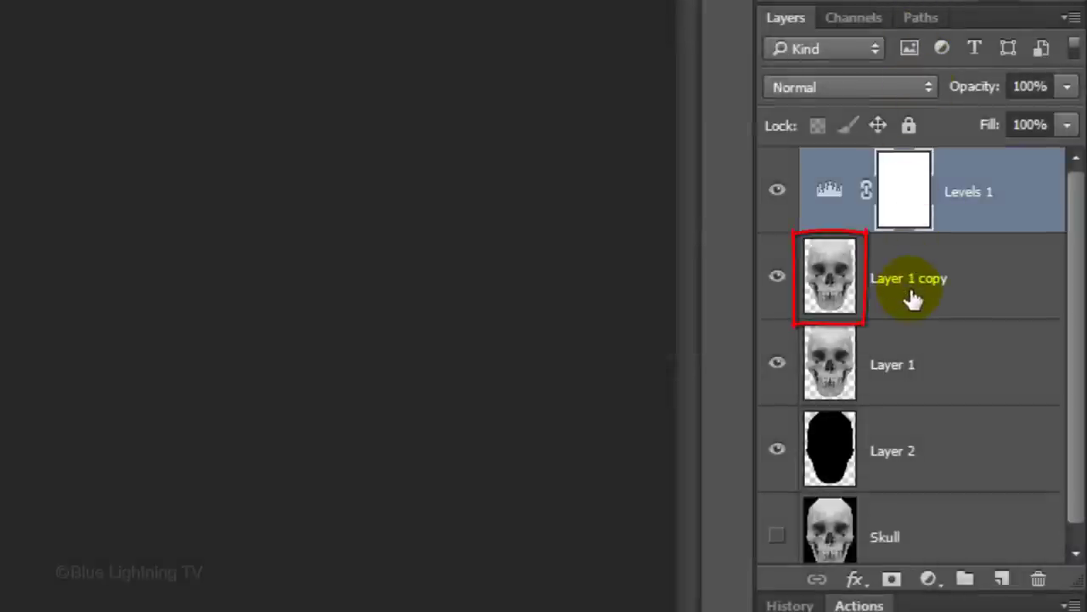
- Add a white layer mask to Layer 1 copy, set Layer 1 to 60% opacity, and target the copy's mask
{"action": "left_click", "coordinate": [913, 298]}
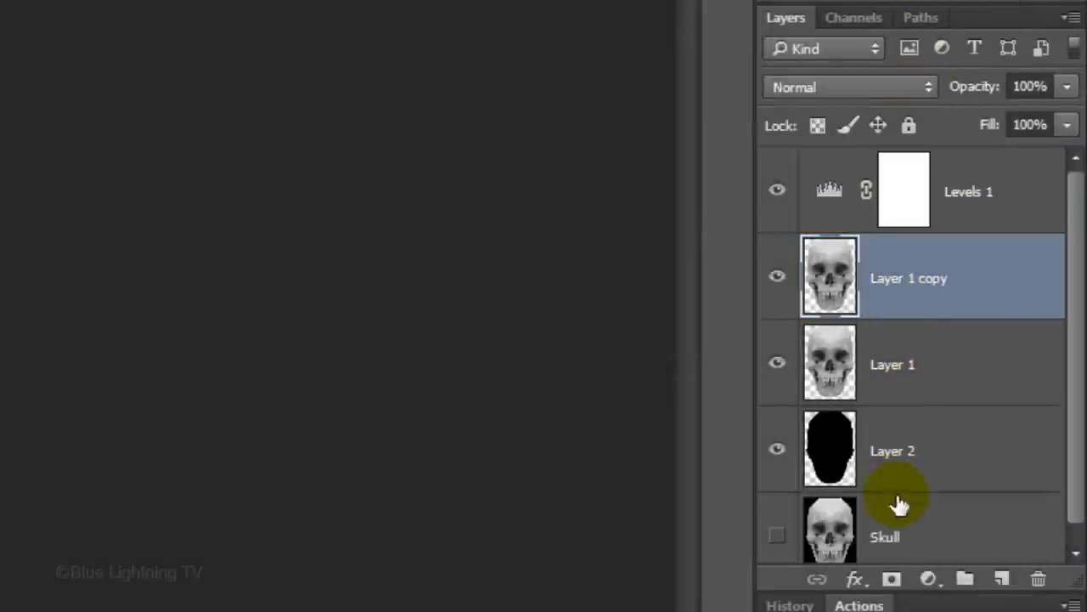
{"action": "left_click", "coordinate": [892, 581]}
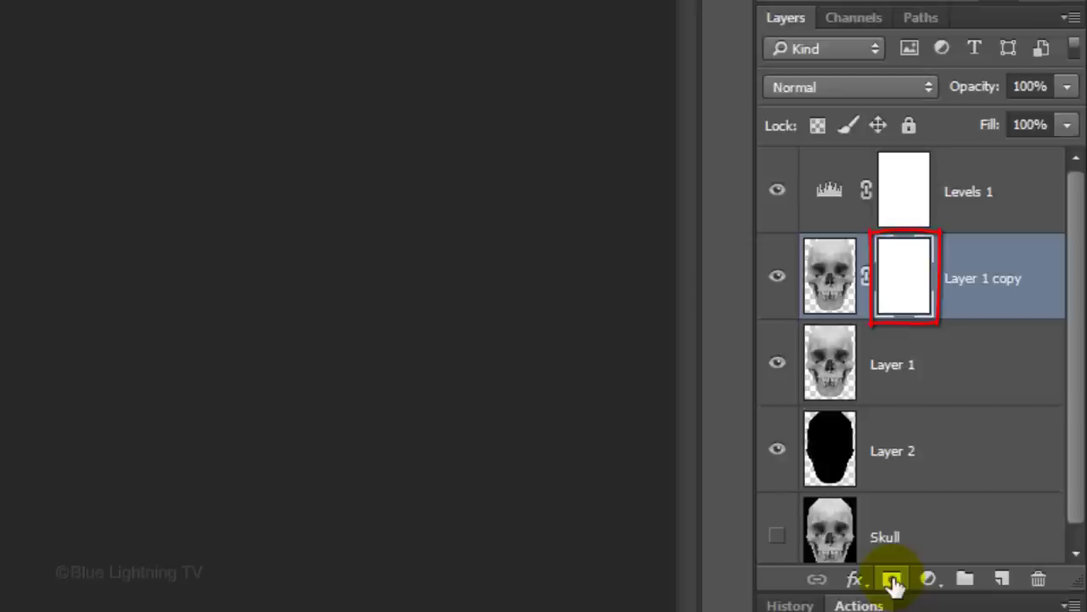
{"action": "left_click", "coordinate": [830, 371]}
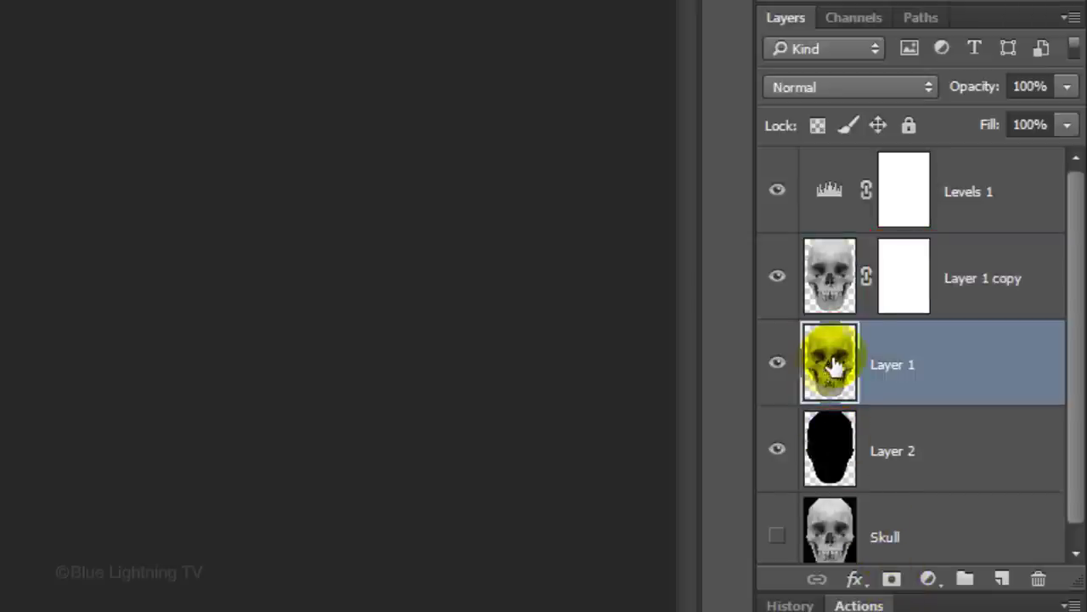
{"action": "left_click", "coordinate": [1044, 85]}
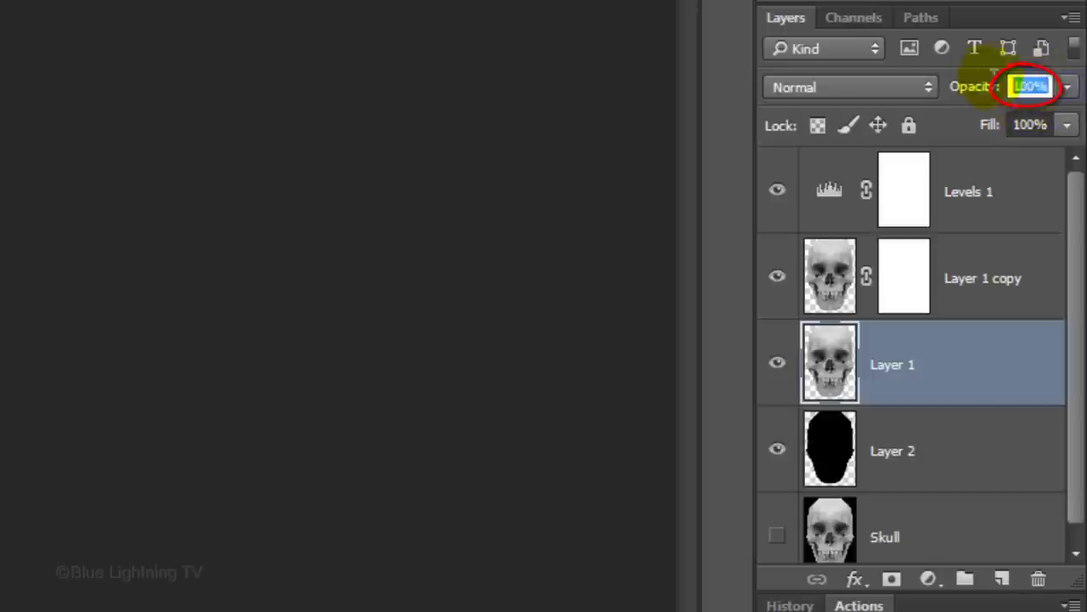
{"action": "type", "text": "60"}
{"action": "key", "text": "Return"}
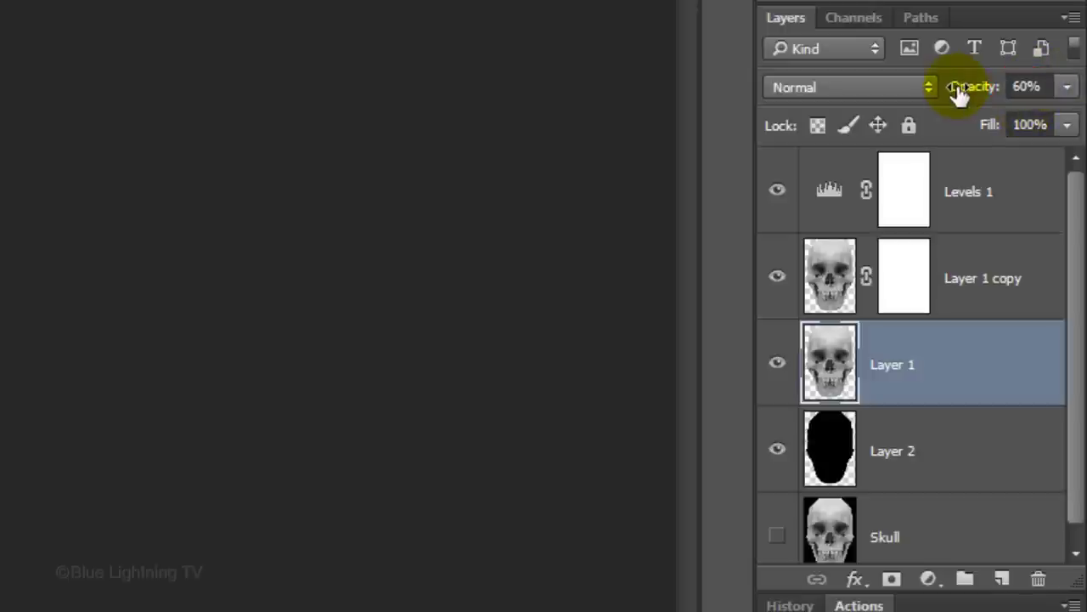
{"action": "left_click", "coordinate": [901, 280]}
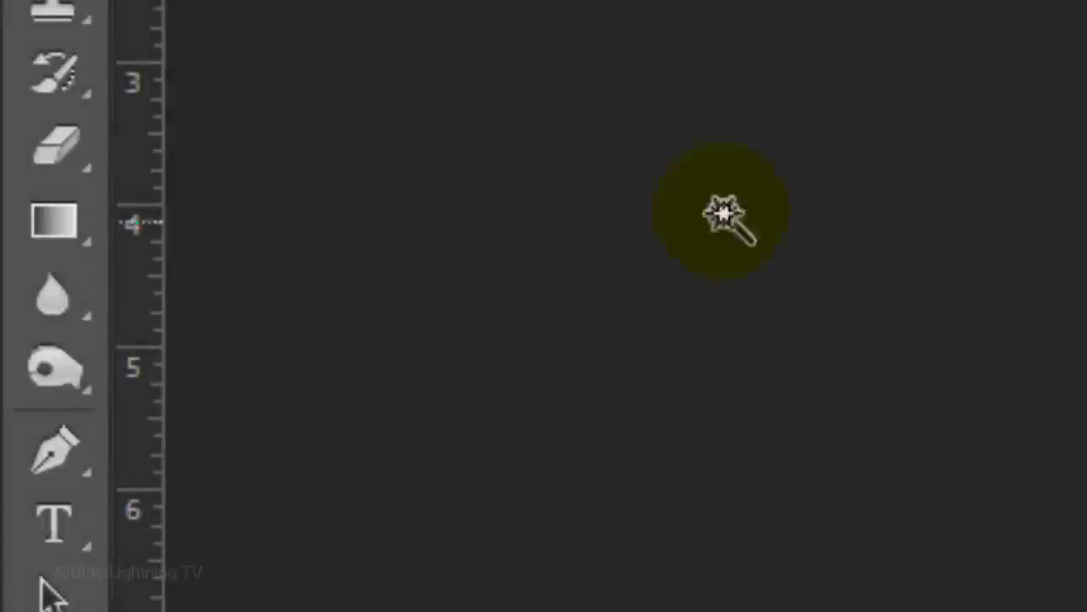
- Draw a vertical Foreground to Transparent gradient in the mask from the skull's crown to forehead
{"action": "left_click", "coordinate": [56, 222]}
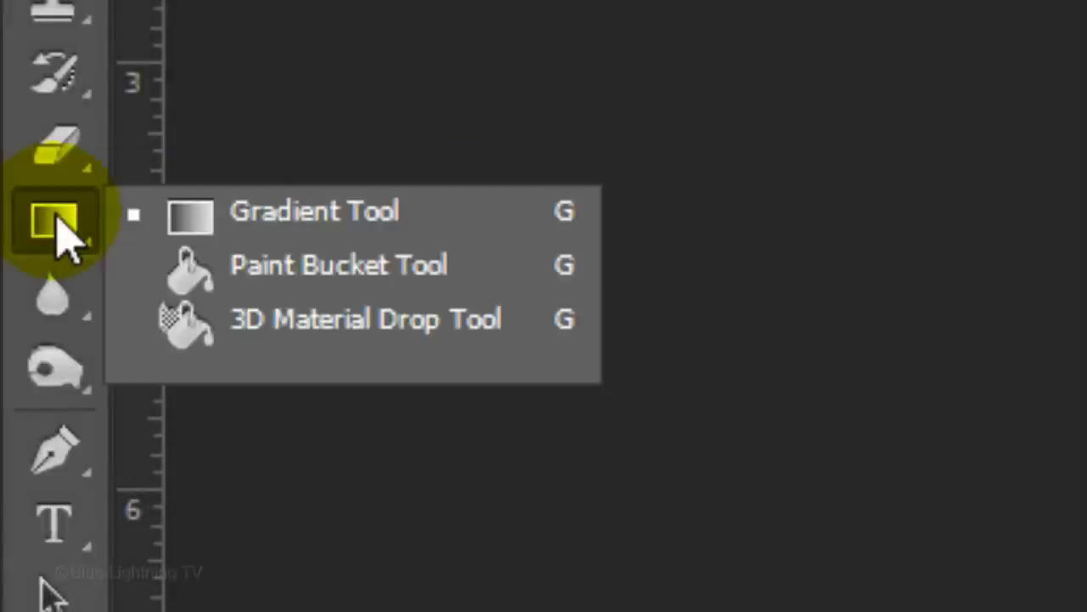
{"action": "left_click", "coordinate": [285, 212]}
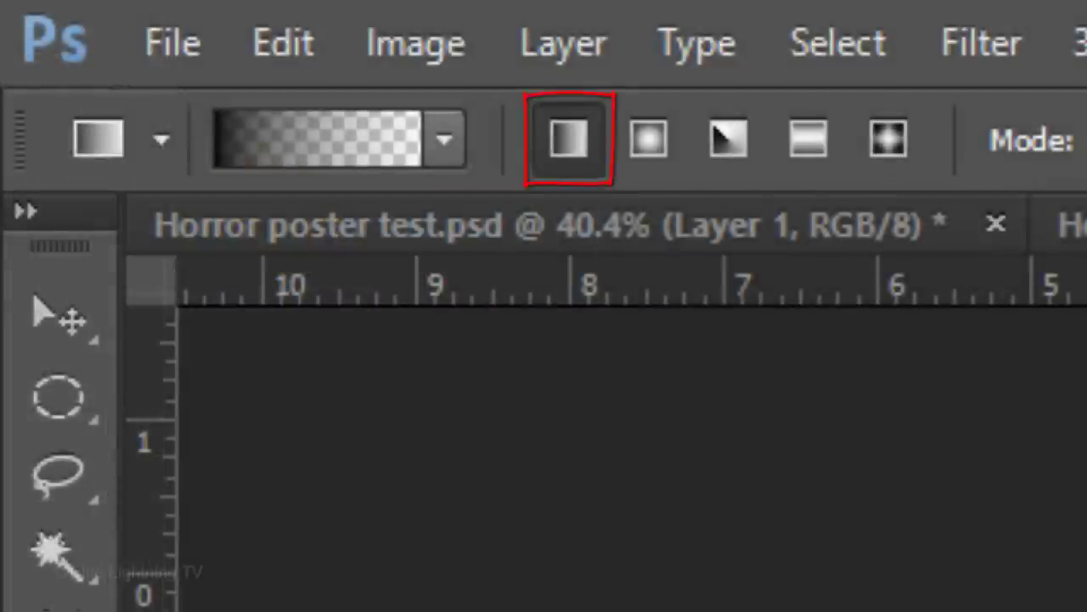
{"action": "left_click", "coordinate": [335, 161]}
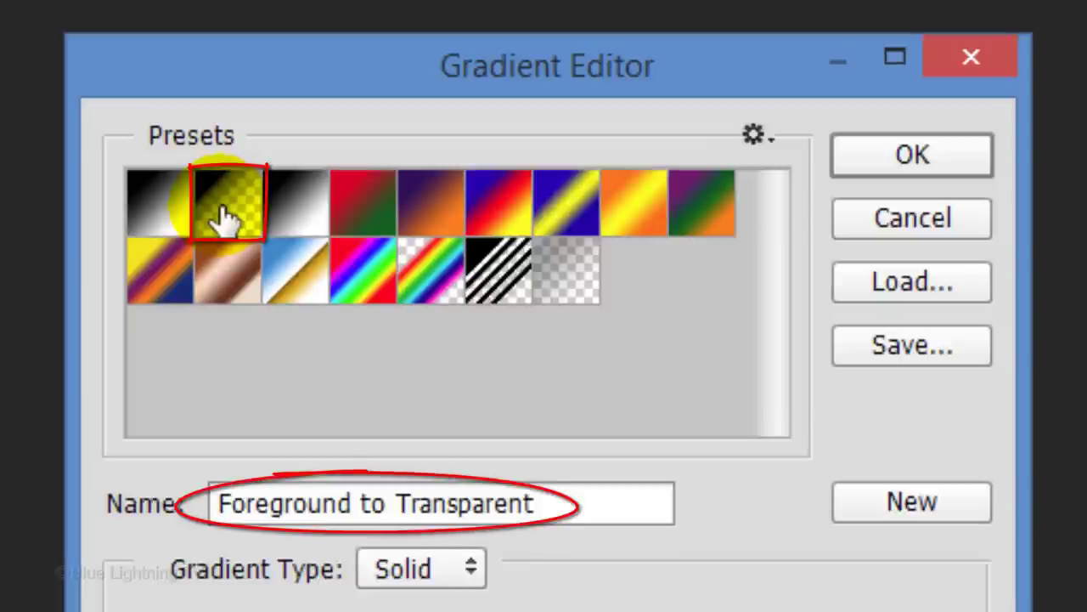
{"action": "left_click", "coordinate": [905, 161]}
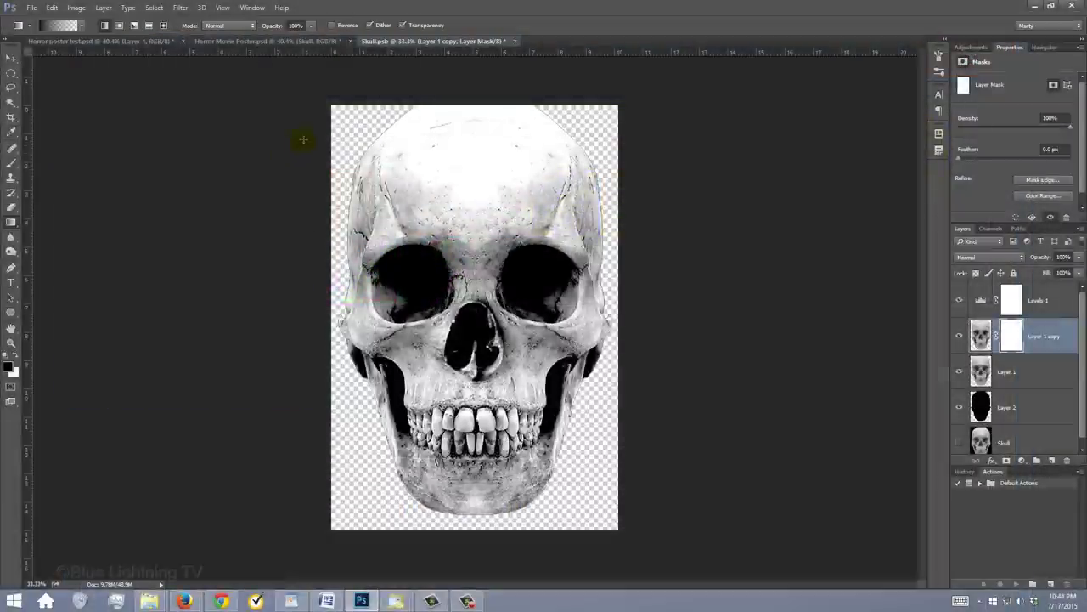
{"action": "left_click", "coordinate": [472, 104]}
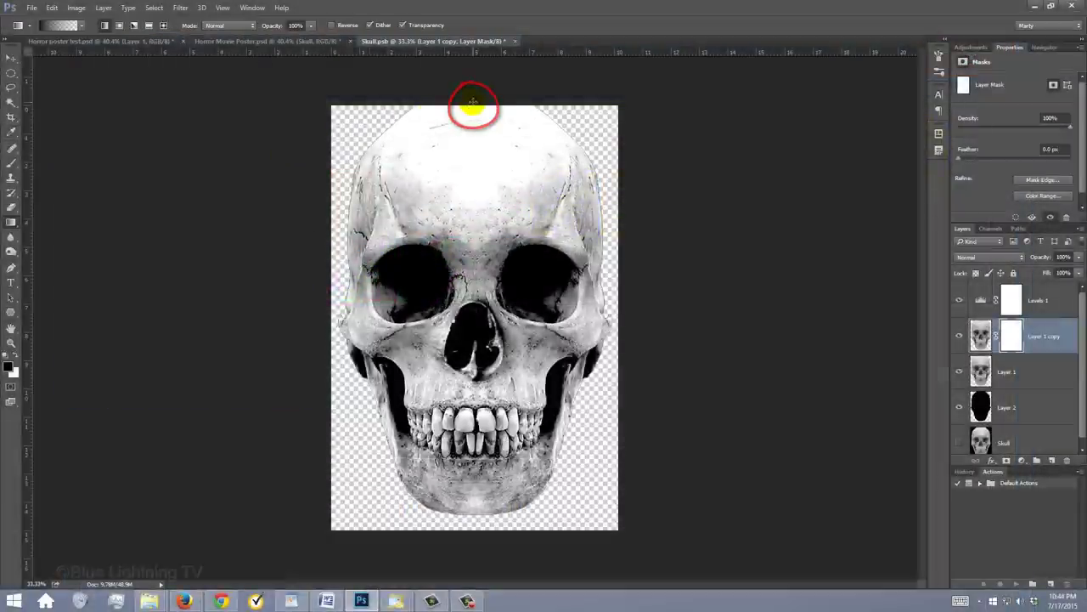
{"action": "key", "text": "shift"}
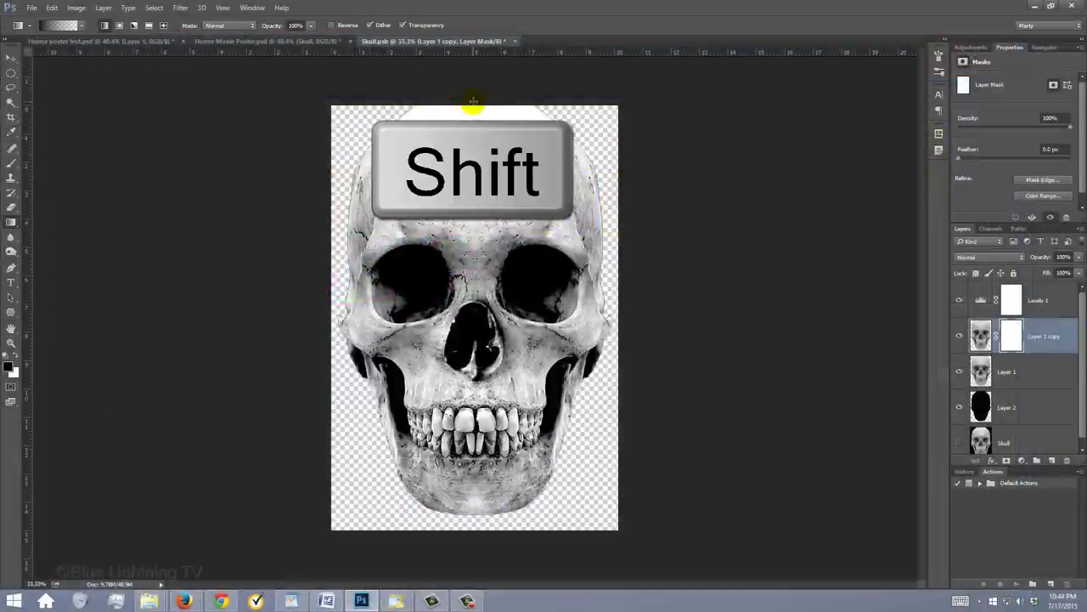
{"action": "left_click_drag", "start_coordinate": [473, 104], "coordinate": [474, 239]}
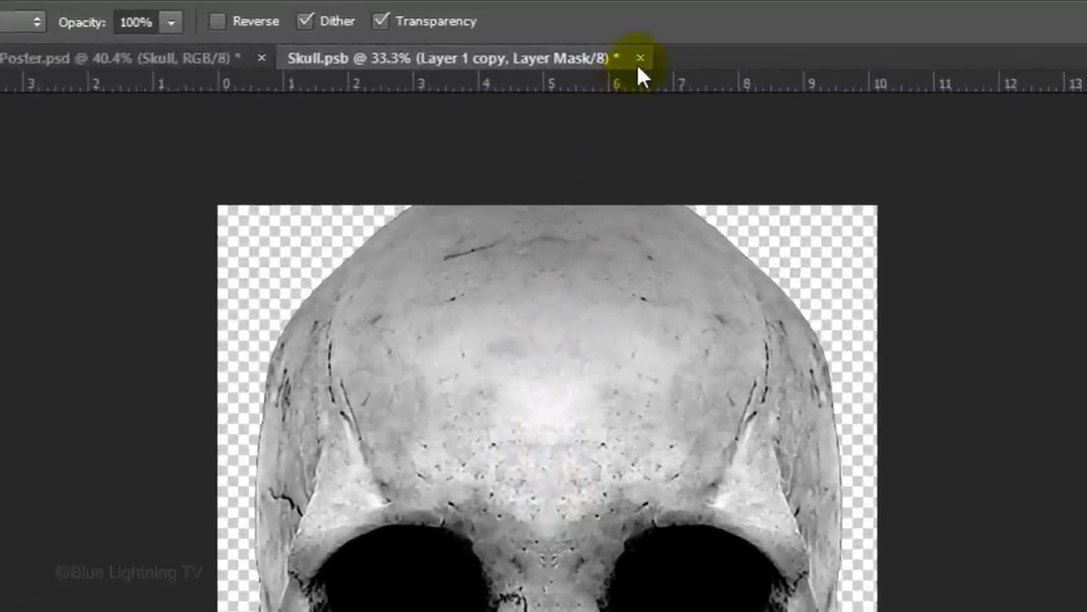
- Save and close Skull.psb, then set the Skull layer's blend mode to Overlay
{"action": "left_click", "coordinate": [605, 53]}
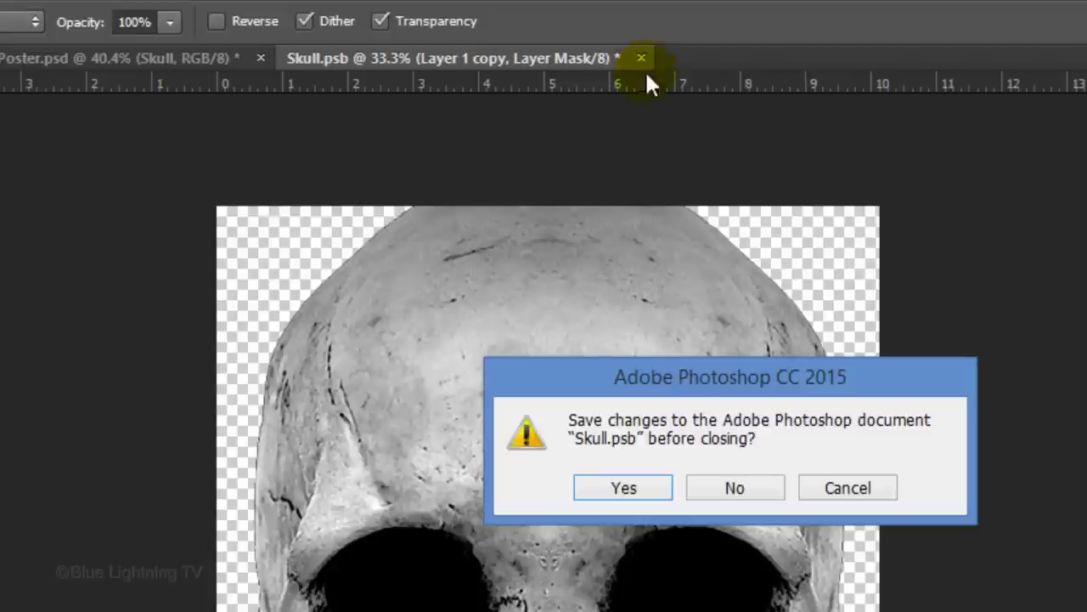
{"action": "left_click", "coordinate": [623, 486]}
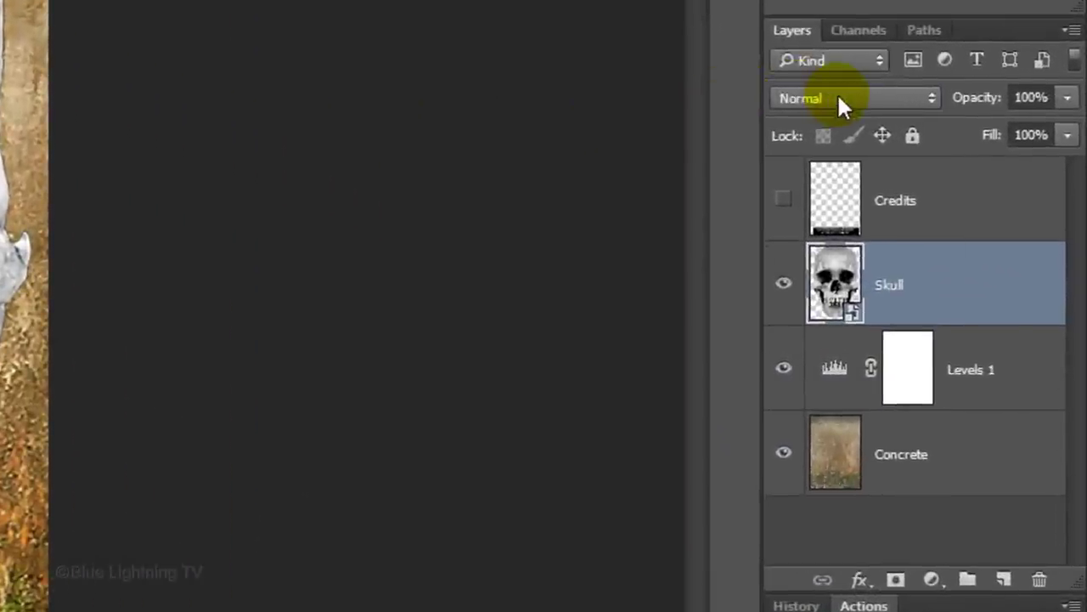
{"action": "left_click", "coordinate": [837, 98]}
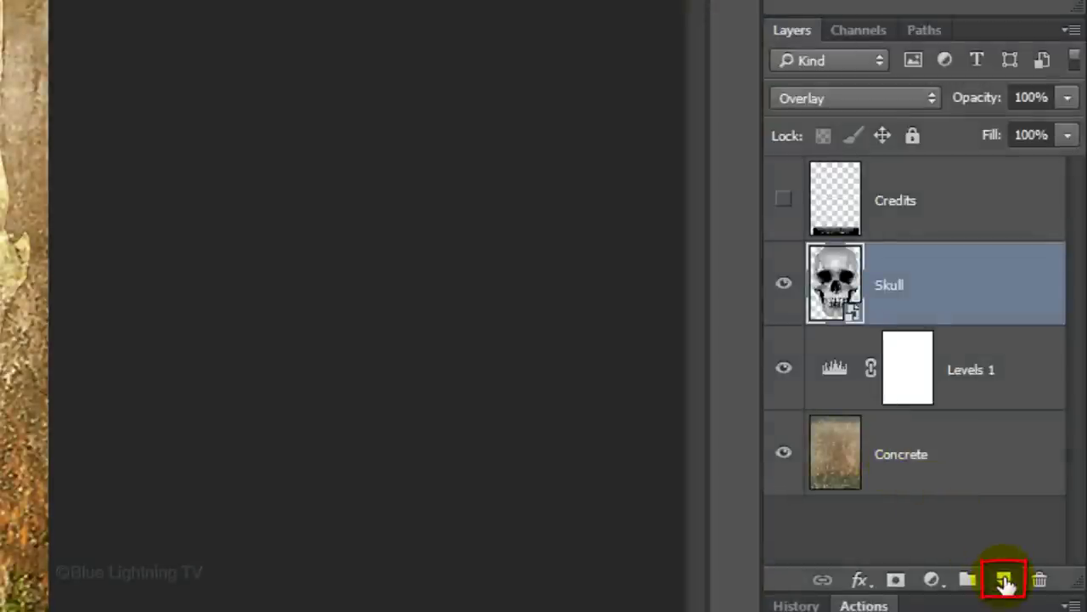
- Add a new Layer 1 above Skull, fill it white, and set the foreground colour to 9B0202
{"action": "left_click", "coordinate": [1004, 581]}
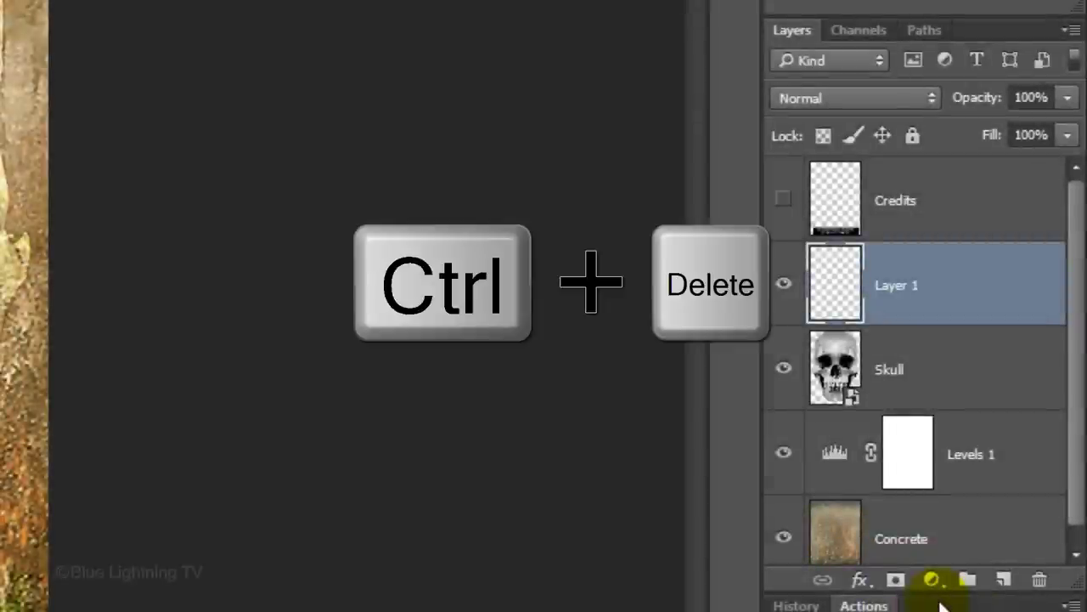
{"action": "key", "text": "ctrl+Delete"}
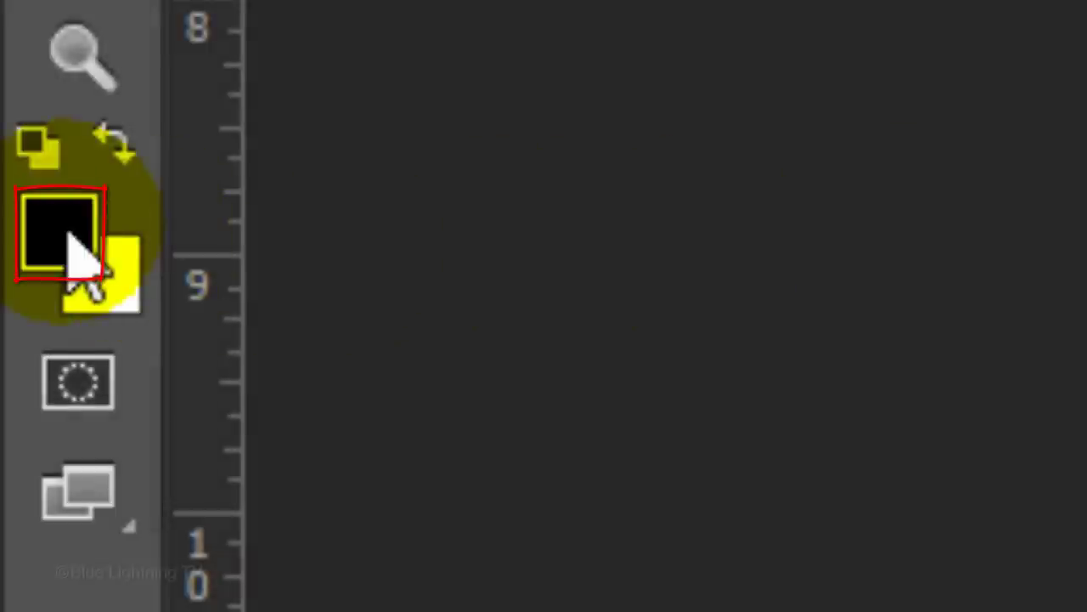
{"action": "left_click", "coordinate": [68, 242]}
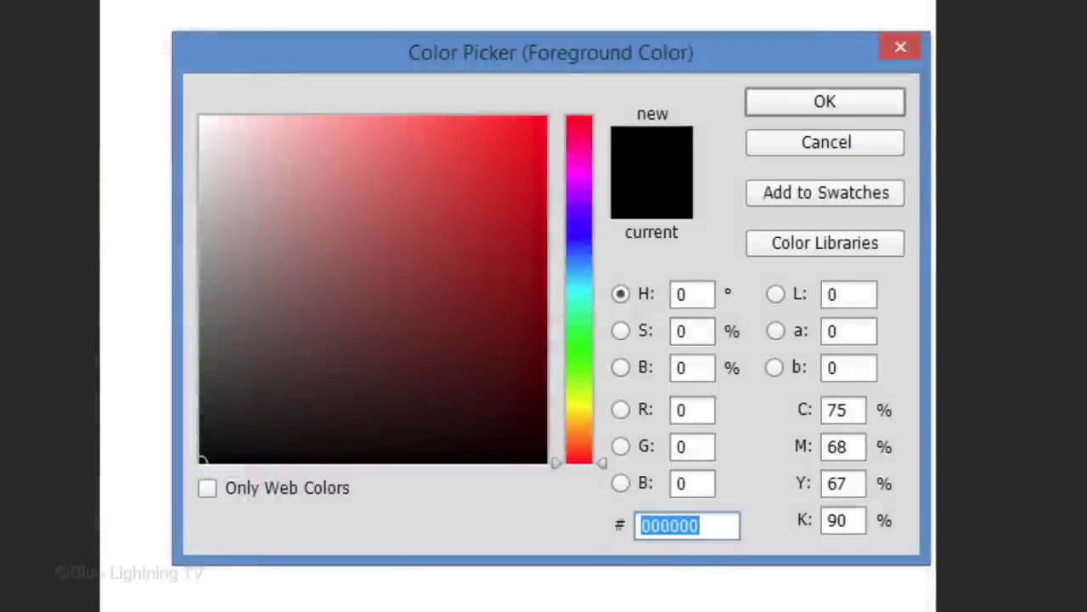
{"action": "type", "text": "9B0"}
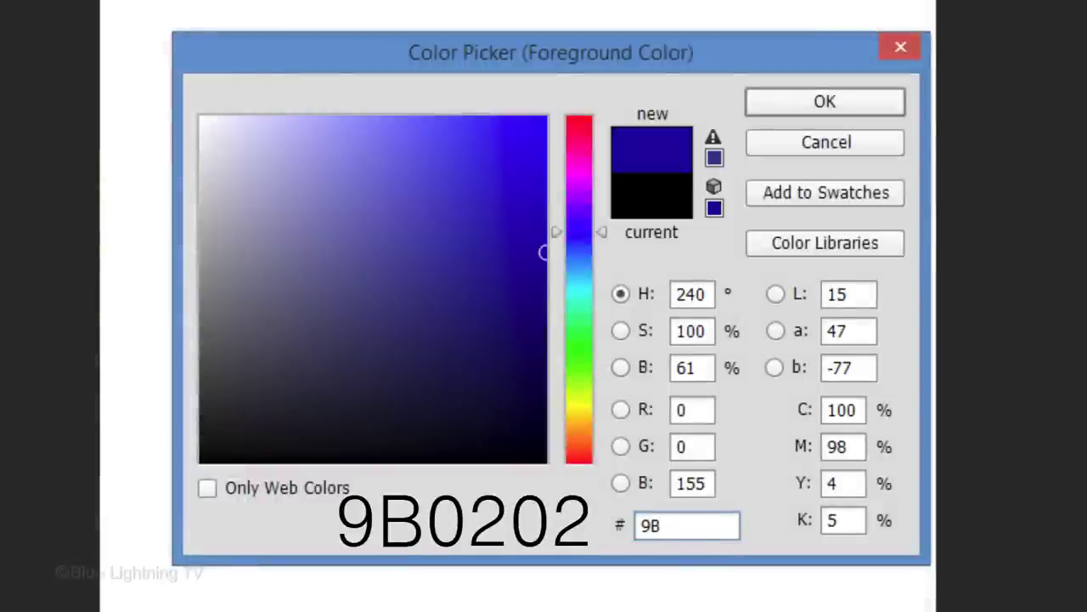
{"action": "type", "text": "202"}
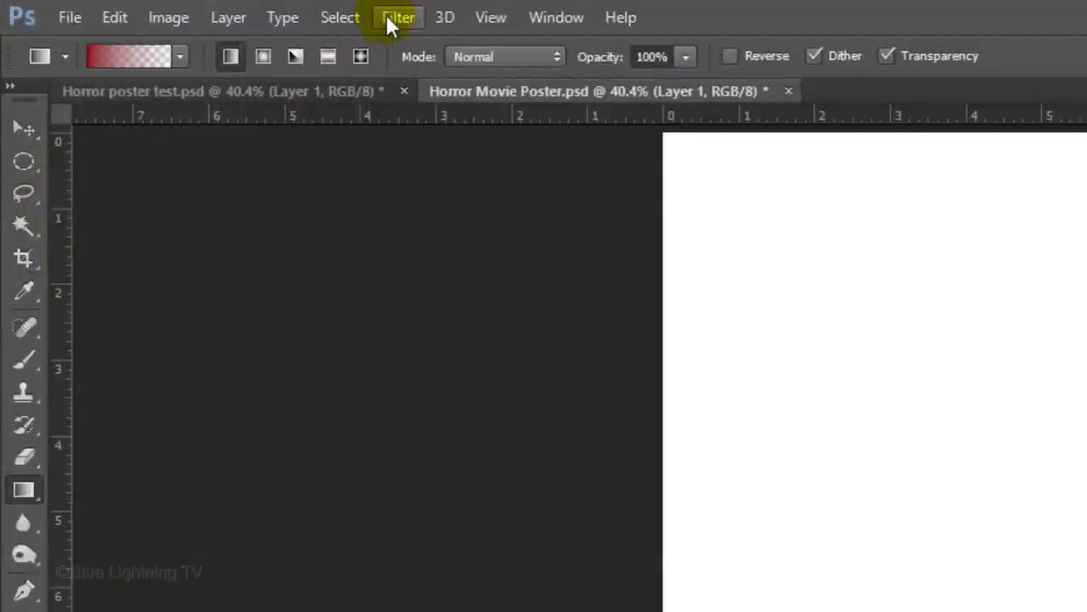
- Render red Fibers on Layer 1 with Variance 5 and Strength 10
{"action": "left_click", "coordinate": [398, 17]}
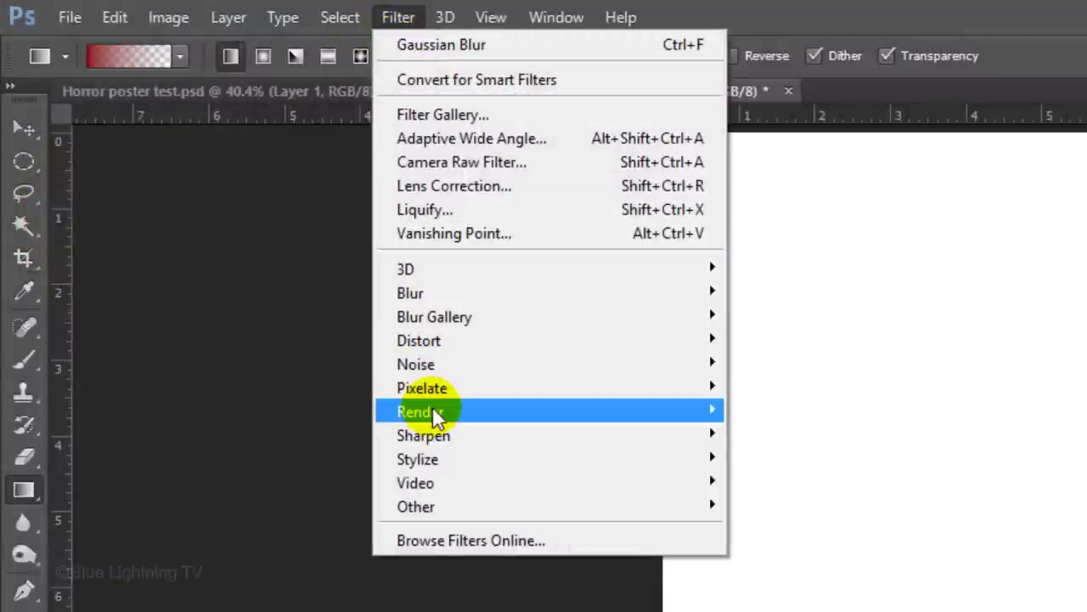
{"action": "mouse_move", "coordinate": [435, 411]}
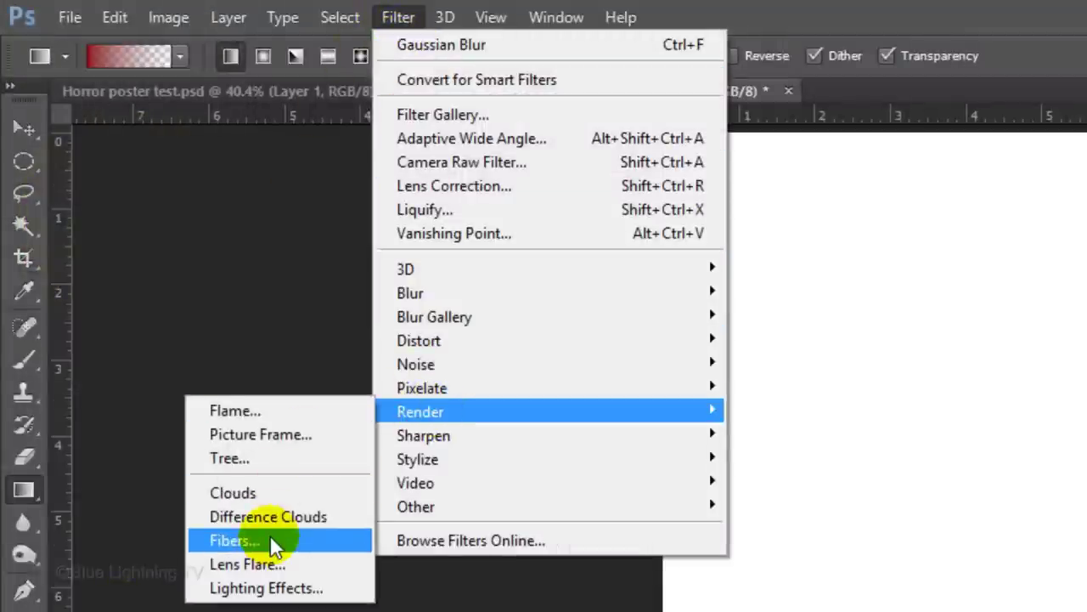
{"action": "left_click", "coordinate": [273, 544]}
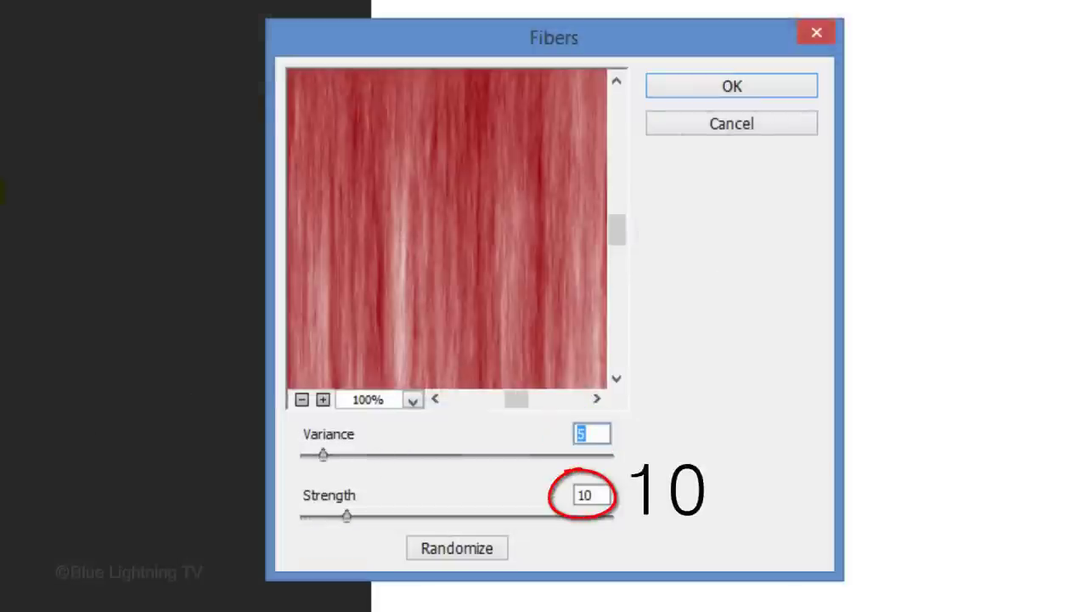
{"action": "left_click", "coordinate": [722, 88]}
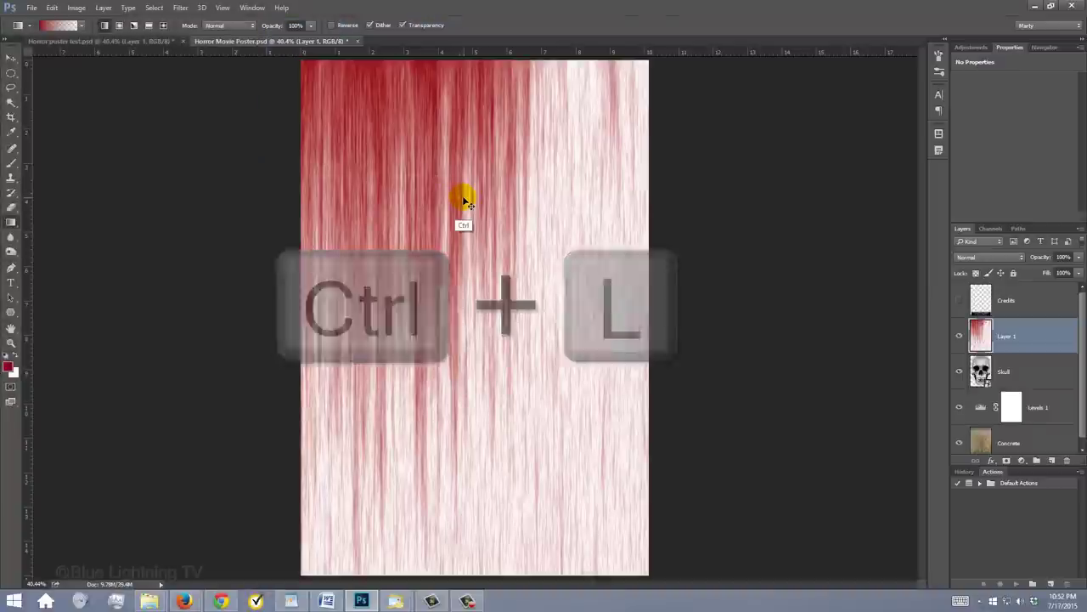
- Apply Levels to the red fibers with the white input level set to 200
{"action": "key", "text": "ctrl+l"}
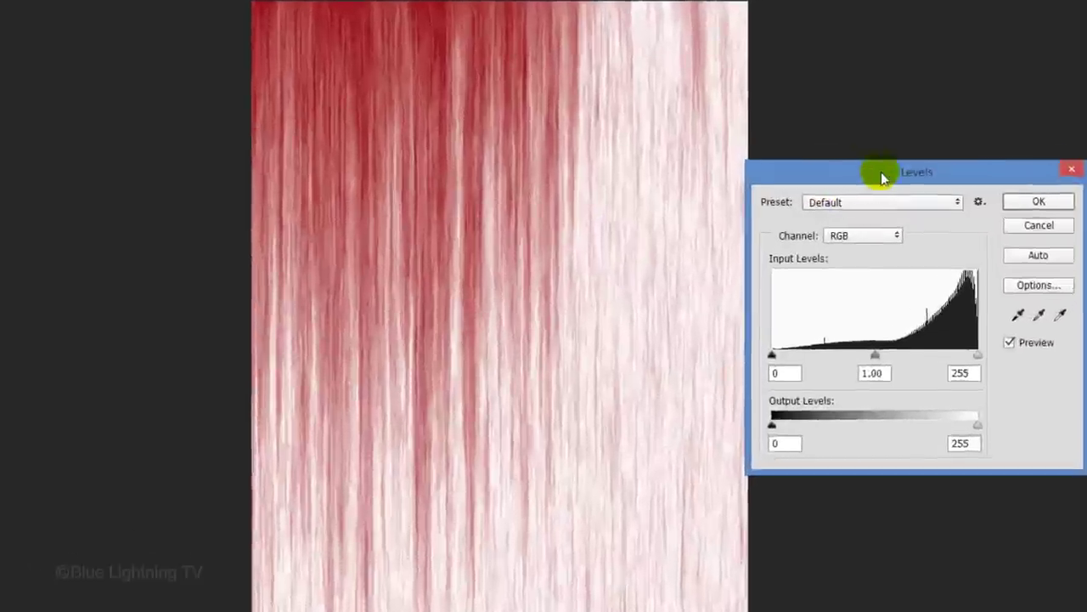
{"action": "left_click_drag", "start_coordinate": [750, 183], "coordinate": [540, 182]}
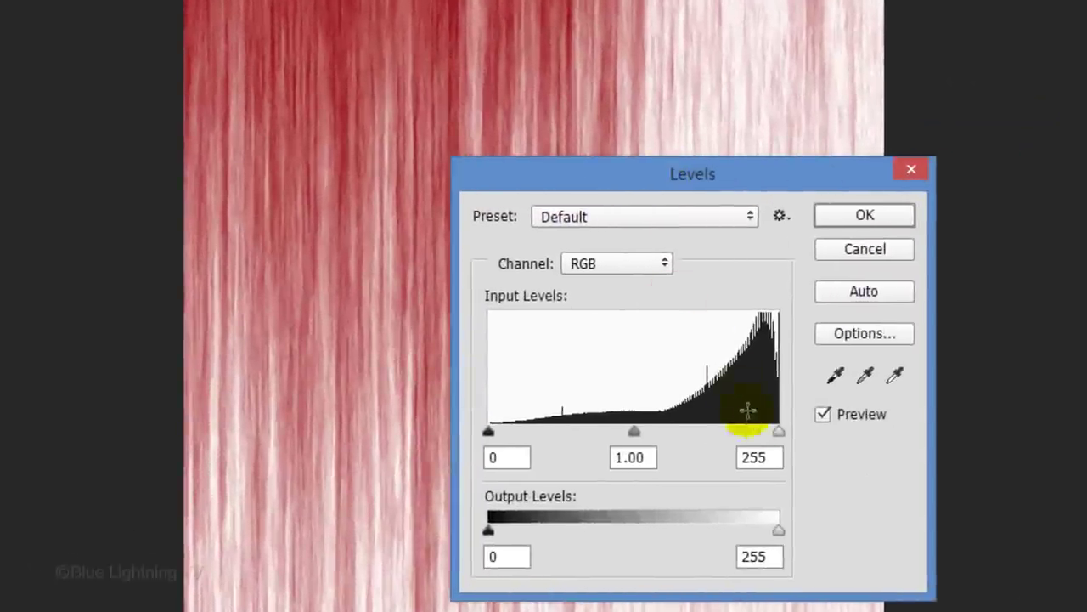
{"action": "left_click", "coordinate": [779, 457]}
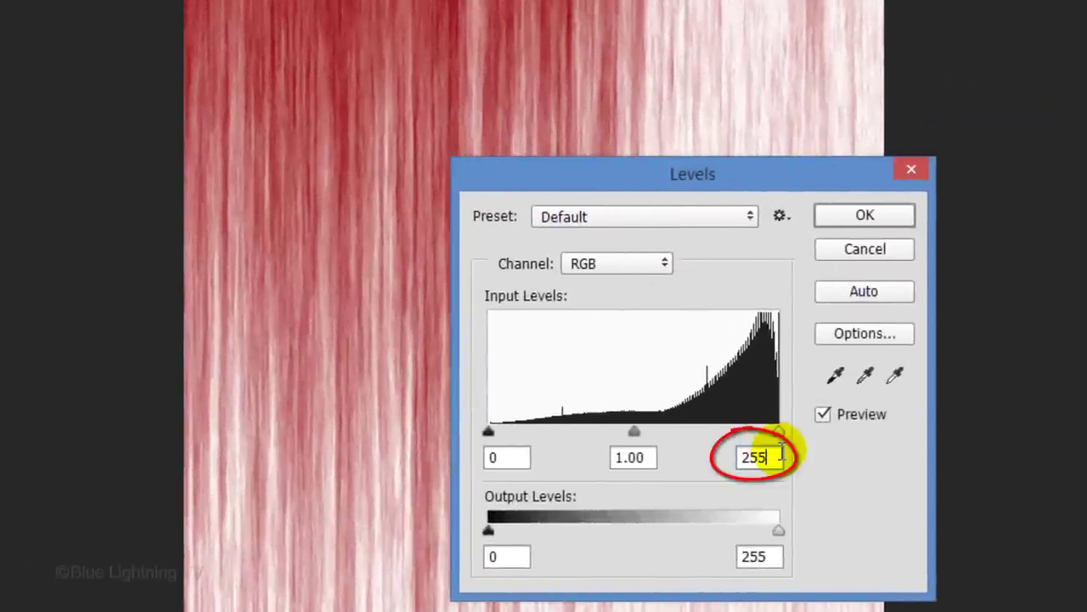
{"action": "key", "text": "BackSpace"}
{"action": "key", "text": "BackSpace"}
{"action": "key", "text": "BackSpace"}
{"action": "type", "text": "200"}
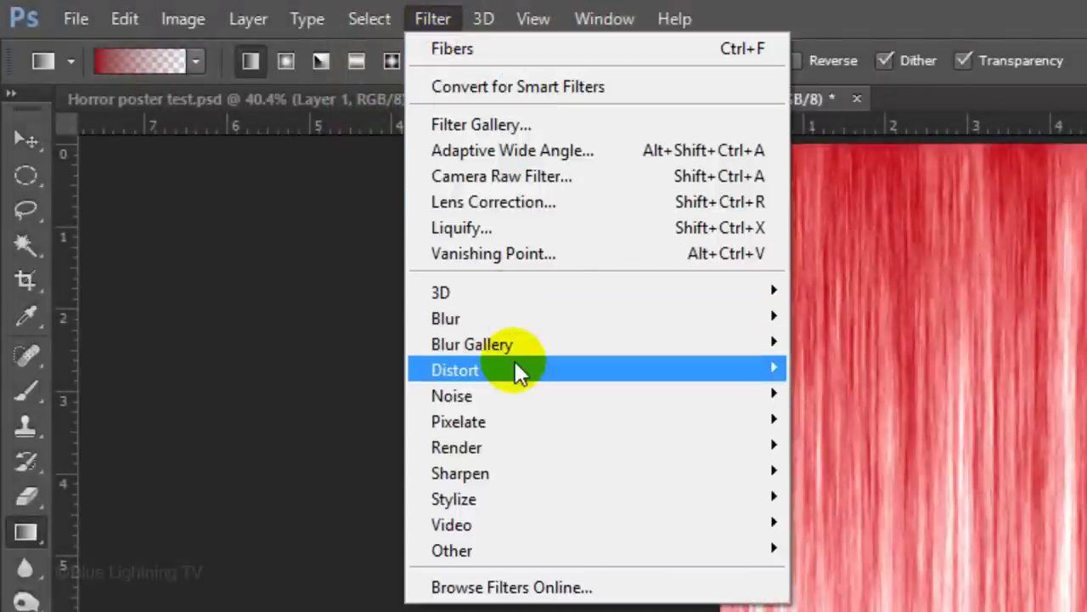
- Displace the fibers at 50/50 with Repeat Edge Pixels using Displacement.psd, then blend in Linear Burn
{"action": "mouse_move", "coordinate": [515, 365]}
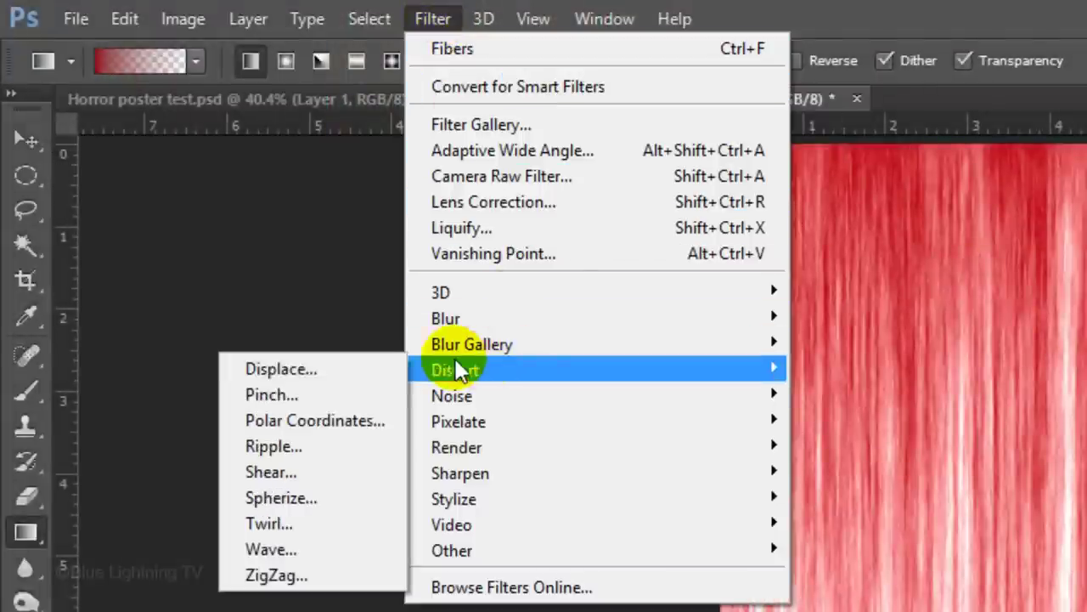
{"action": "left_click", "coordinate": [343, 361]}
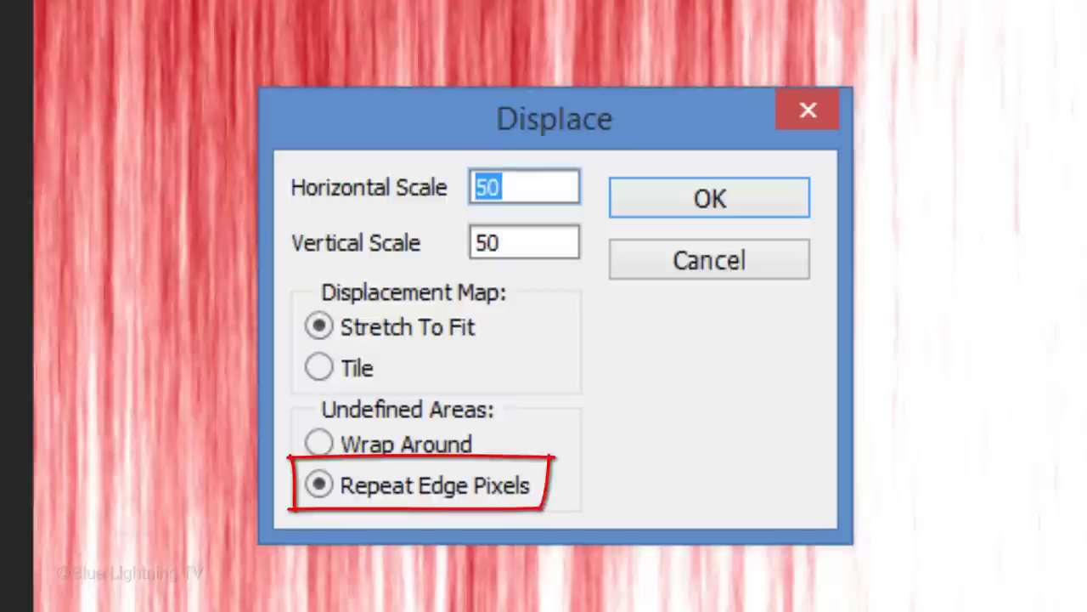
{"action": "left_click", "coordinate": [682, 199]}
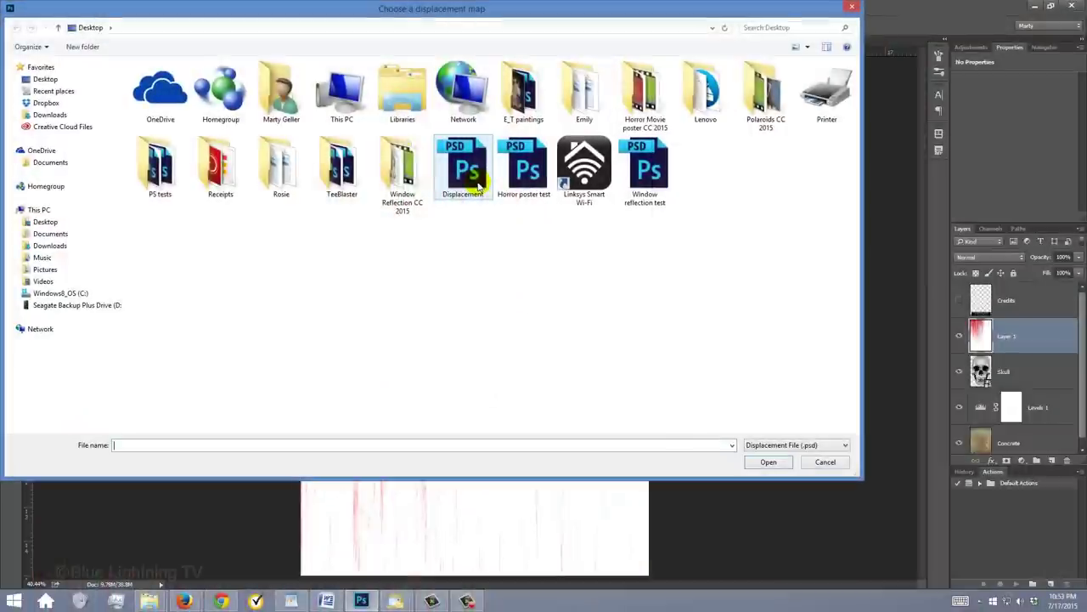
{"action": "left_click", "coordinate": [466, 170]}
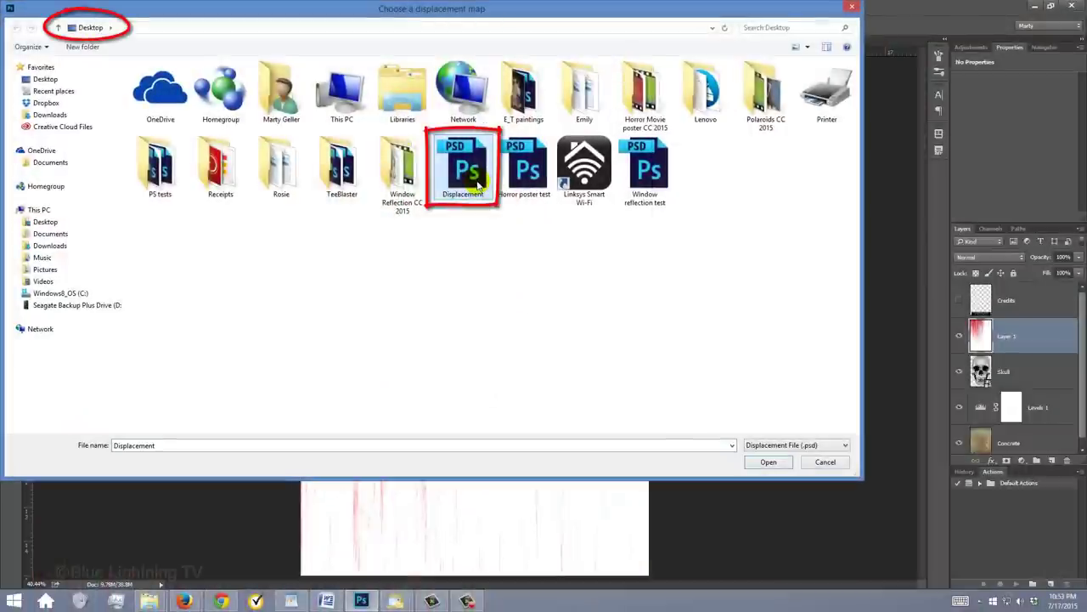
{"action": "left_click", "coordinate": [769, 462]}
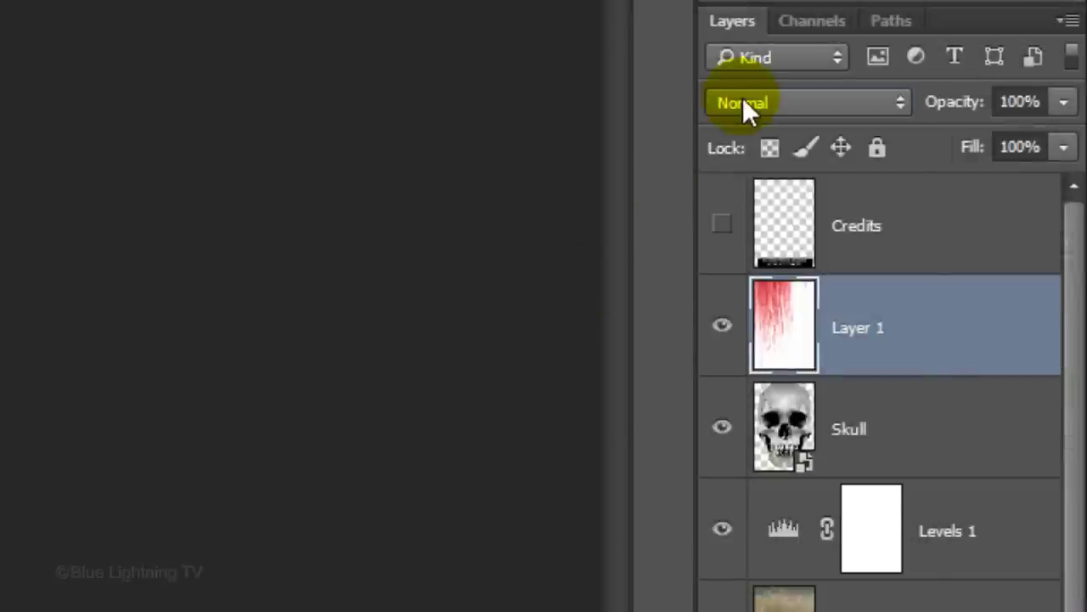
{"action": "left_click", "coordinate": [742, 102]}
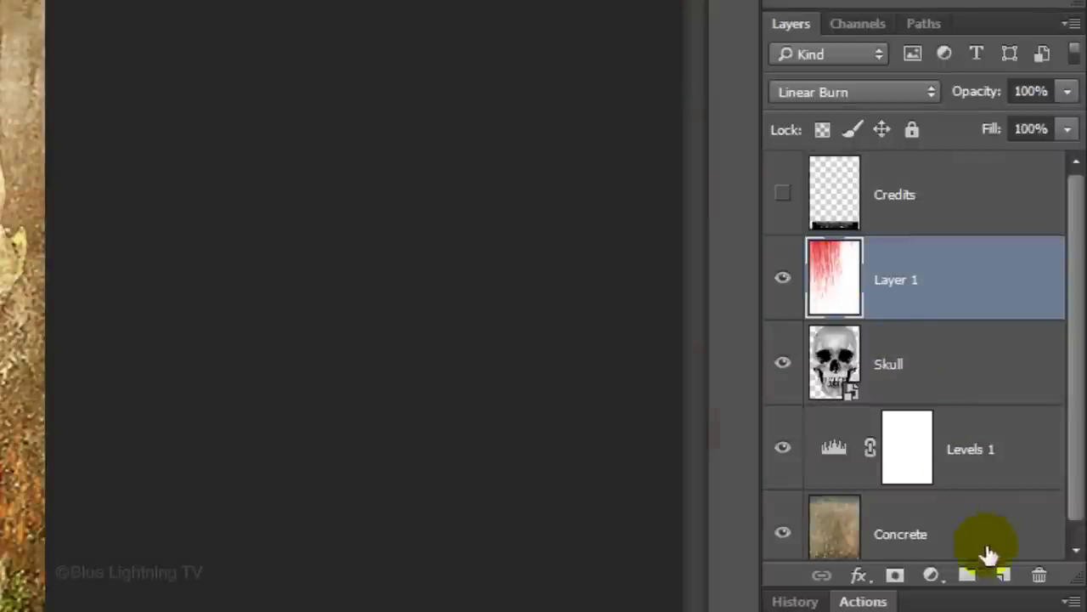
- Add Layer 2, reset default colours, and draw a large elliptical selection over the poster
{"action": "left_click", "coordinate": [1004, 576]}
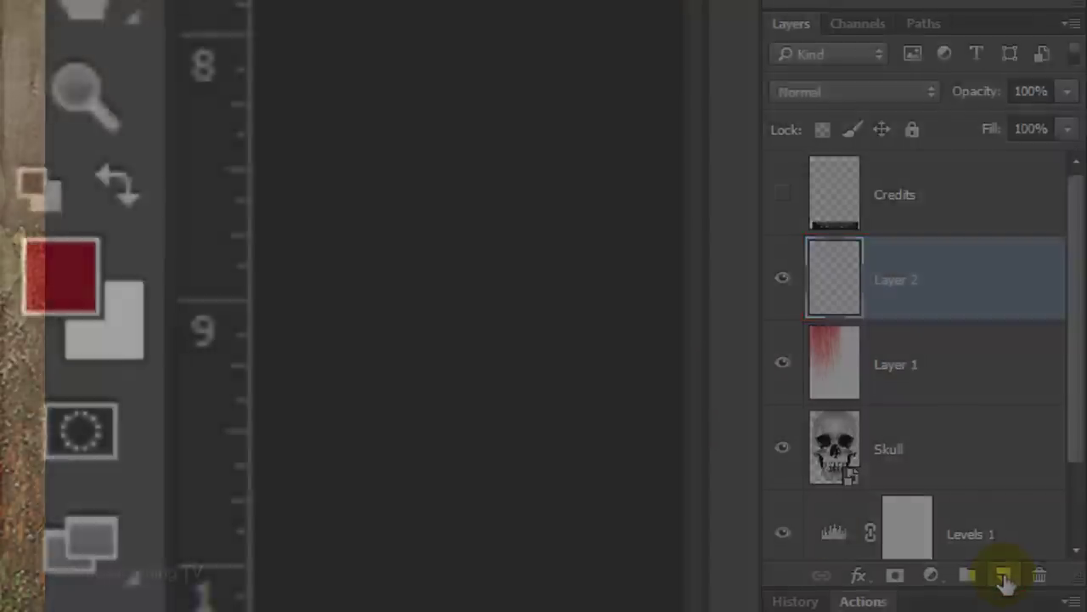
{"action": "key", "text": "d"}
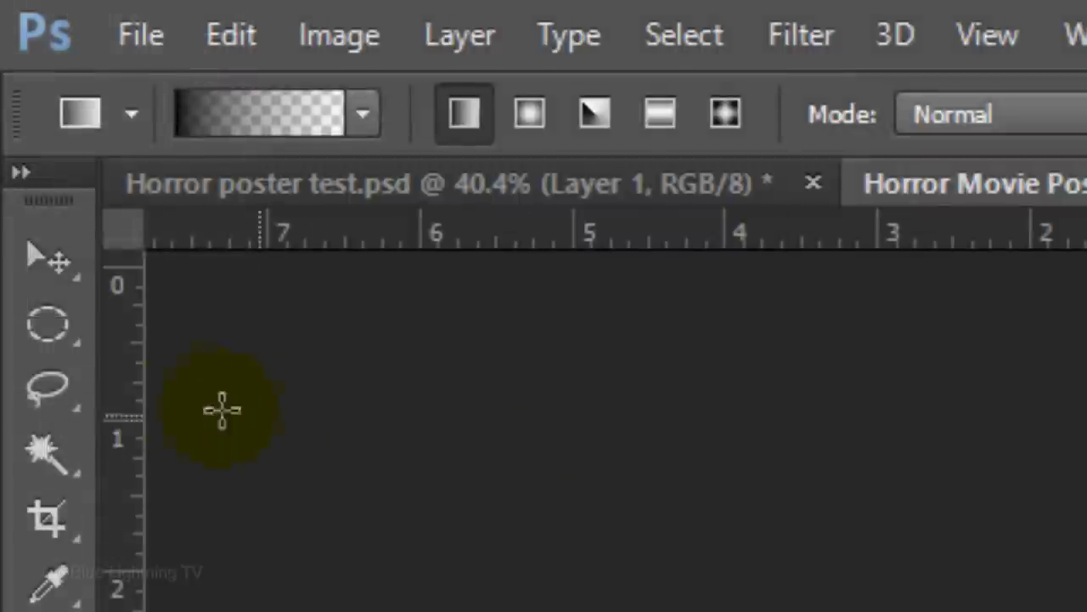
{"action": "left_click_drag", "start_coordinate": [40, 323], "coordinate": [178, 366]}
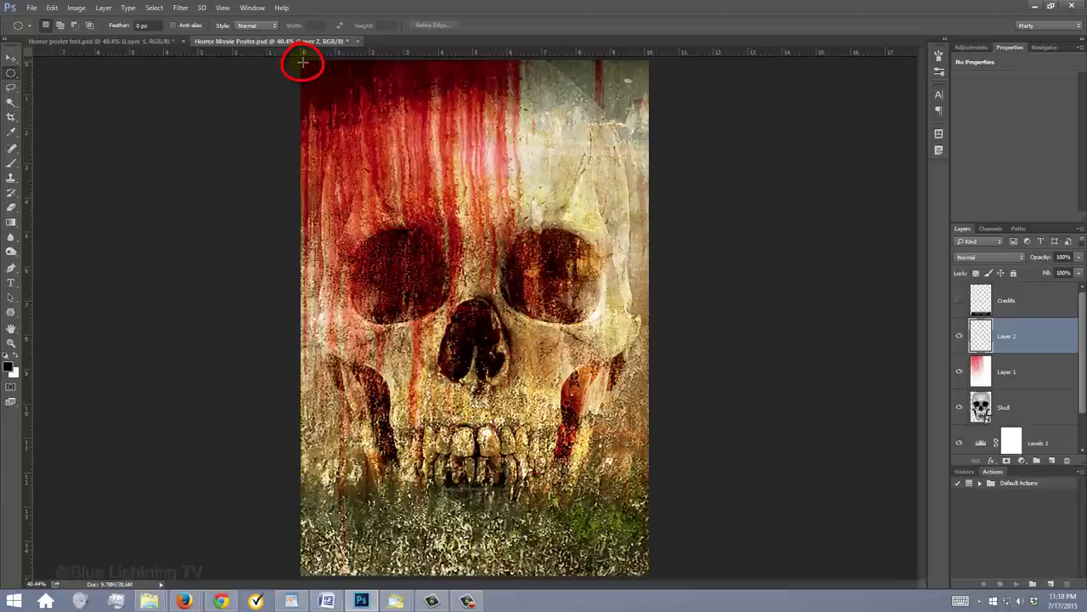
{"action": "left_click_drag", "start_coordinate": [302, 61], "coordinate": [643, 568]}
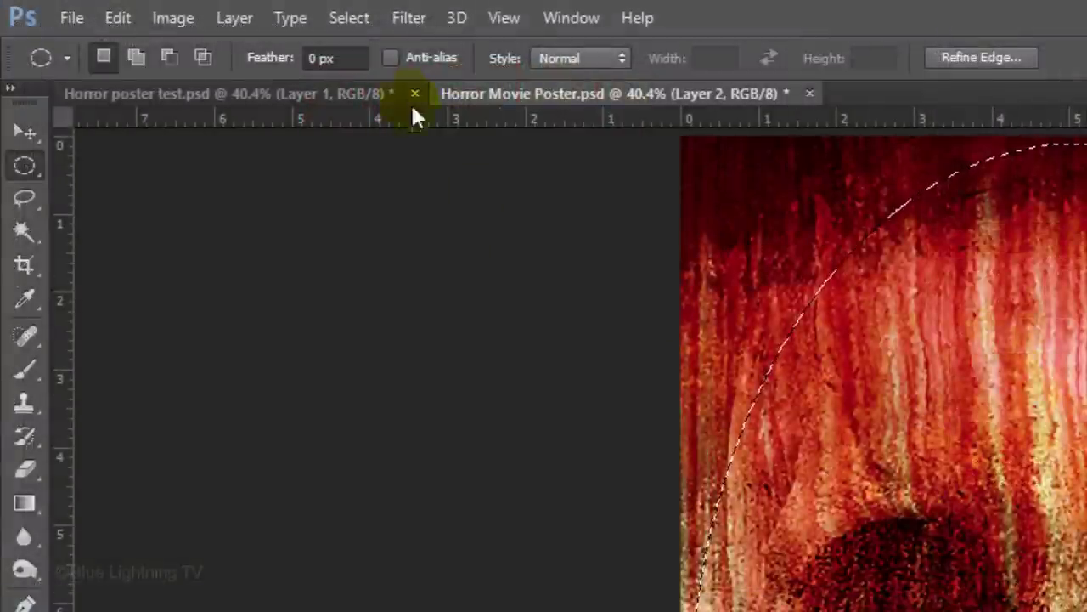
- Transform the oval selection, rotating it about 31° and shifting it left
{"action": "left_click", "coordinate": [153, 9]}
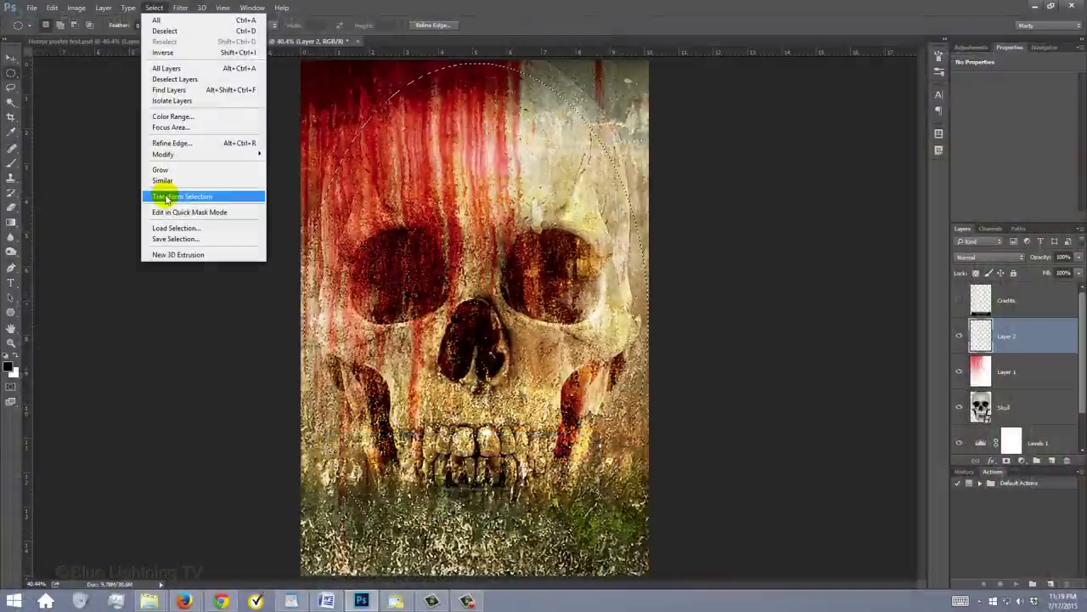
{"action": "left_click", "coordinate": [374, 449]}
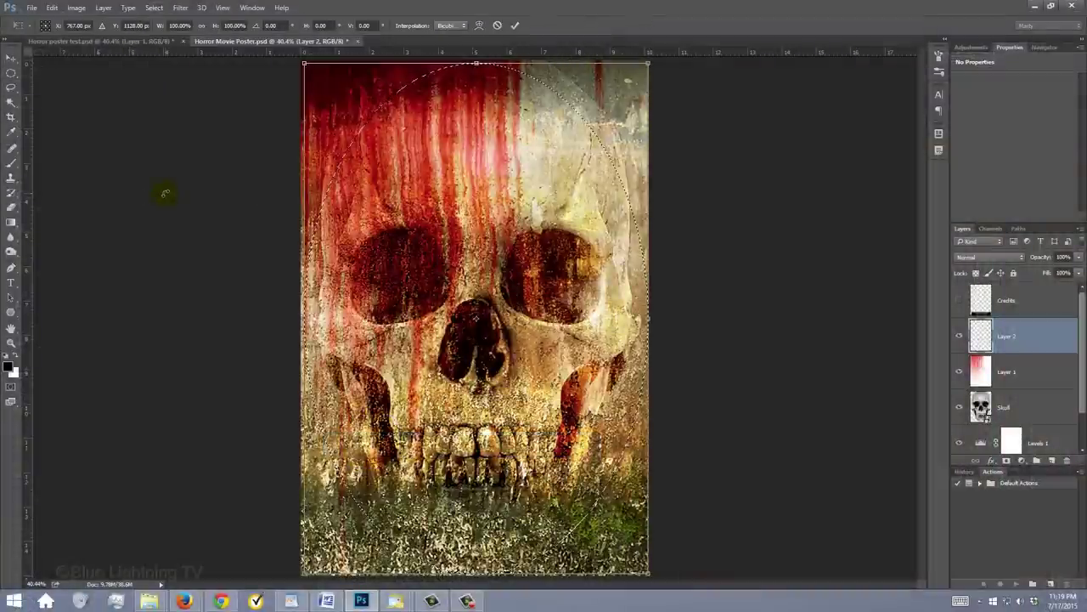
{"action": "left_click_drag", "start_coordinate": [272, 80], "coordinate": [436, 71]}
{"action": "left_click_drag", "start_coordinate": [573, 145], "coordinate": [482, 154]}
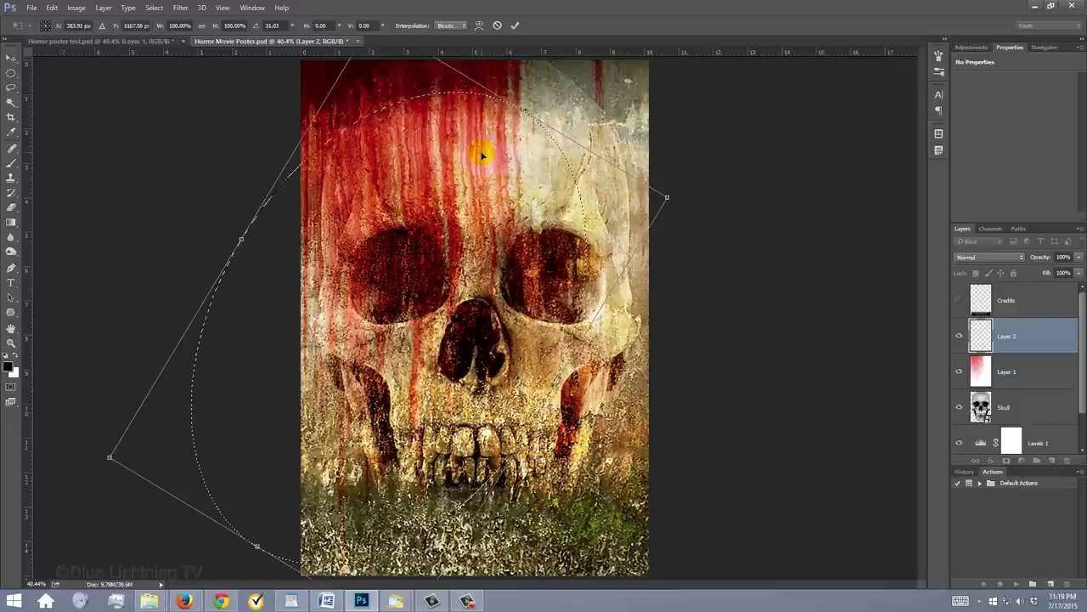
{"action": "key", "text": "Return"}
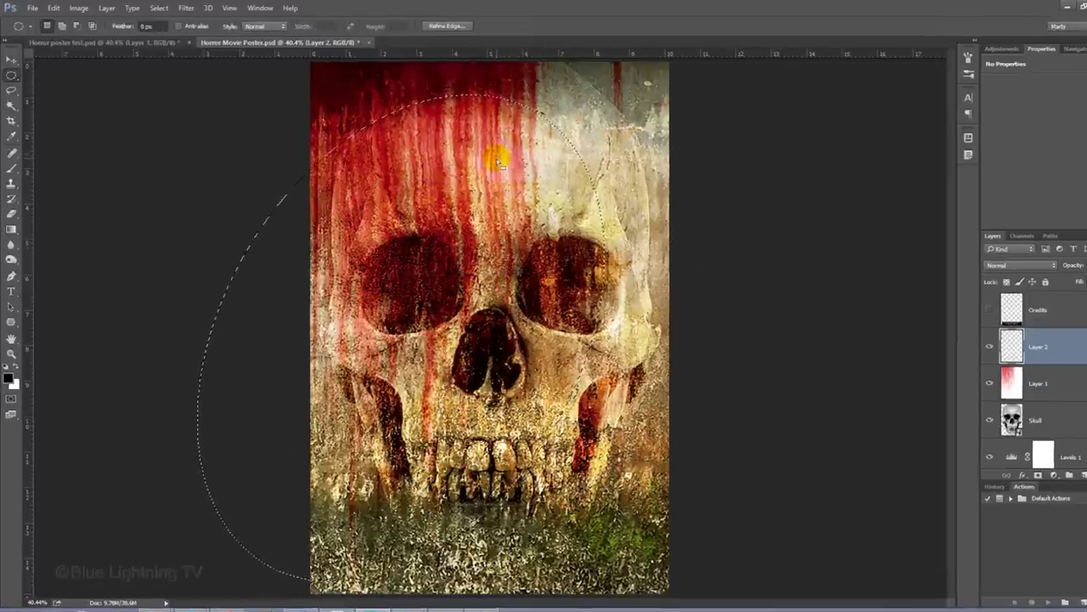
- Feather the oval by 200 px, invert it, fill the edges with black, and deselect
{"action": "left_click", "coordinate": [159, 8]}
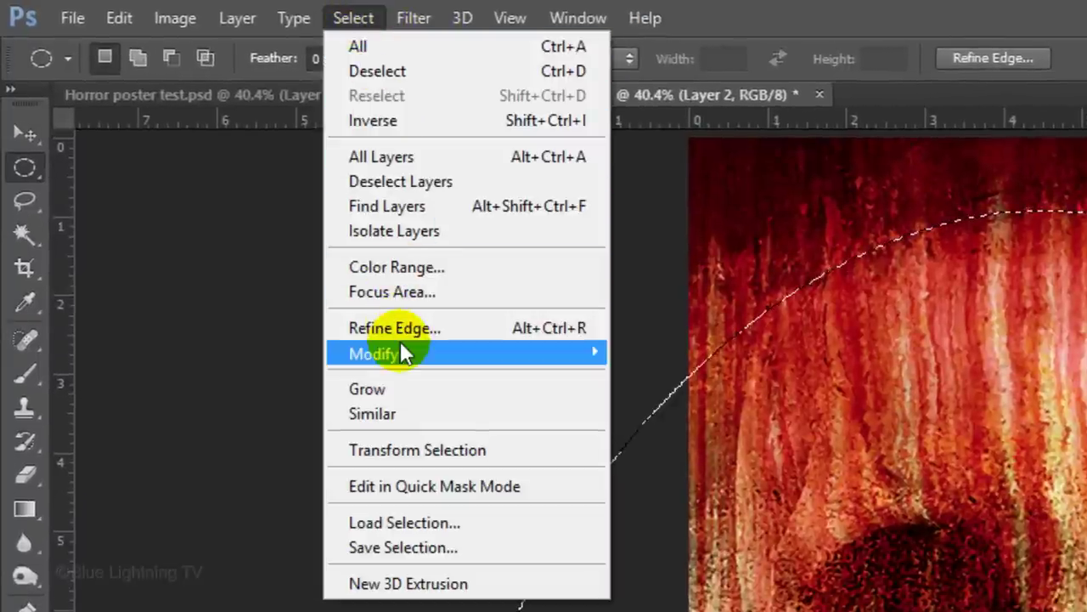
{"action": "mouse_move", "coordinate": [403, 350]}
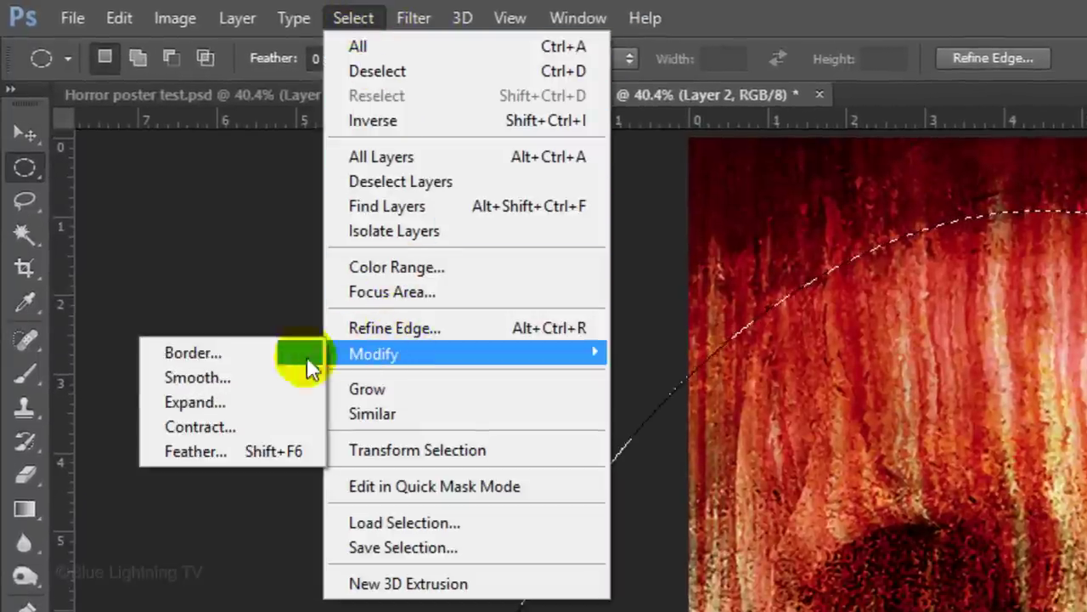
{"action": "left_click", "coordinate": [240, 449]}
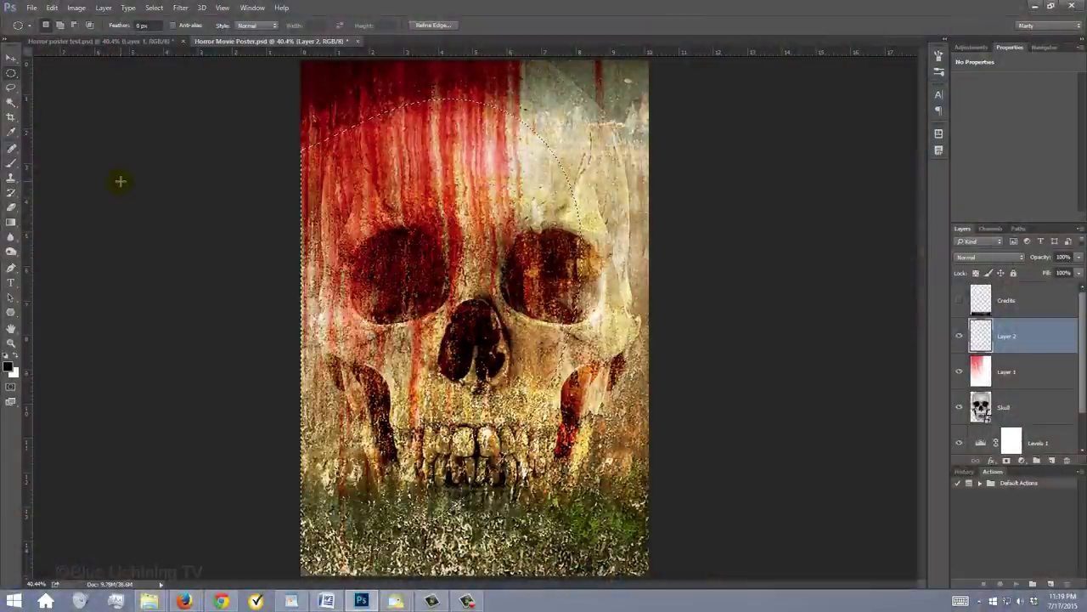
{"action": "key", "text": "ctrl+shift+i"}
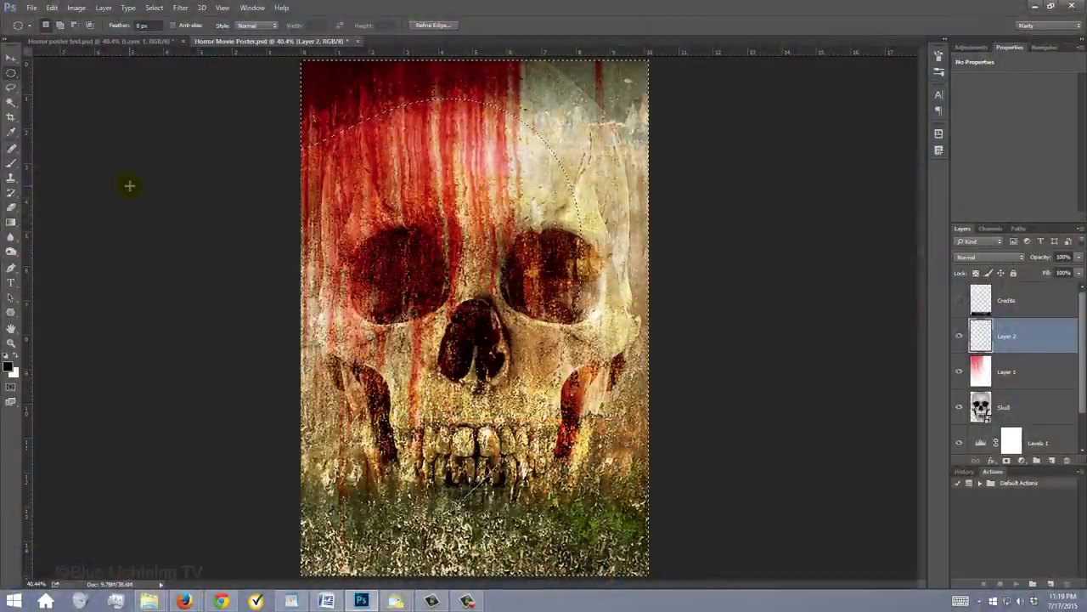
{"action": "key", "text": "alt+Delete"}
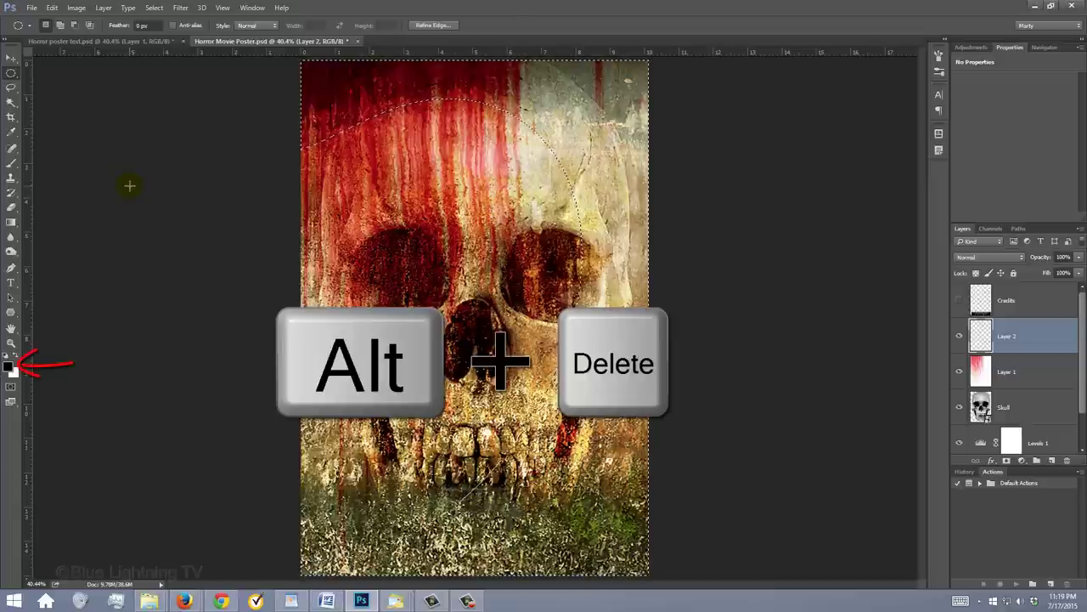
{"action": "key", "text": "alt+Delete"}
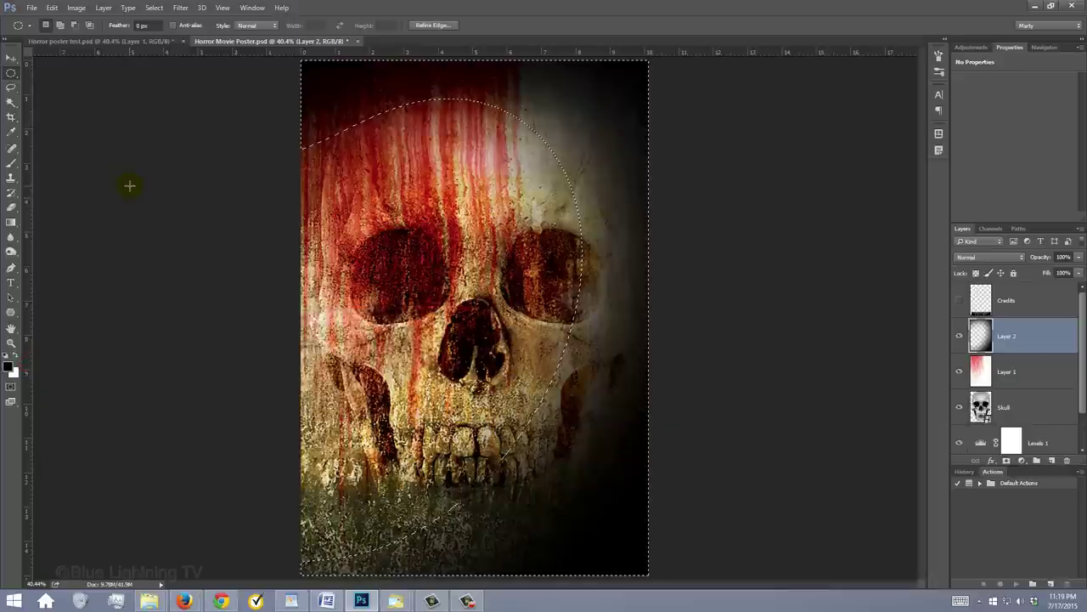
{"action": "key", "text": "ctrl+d"}
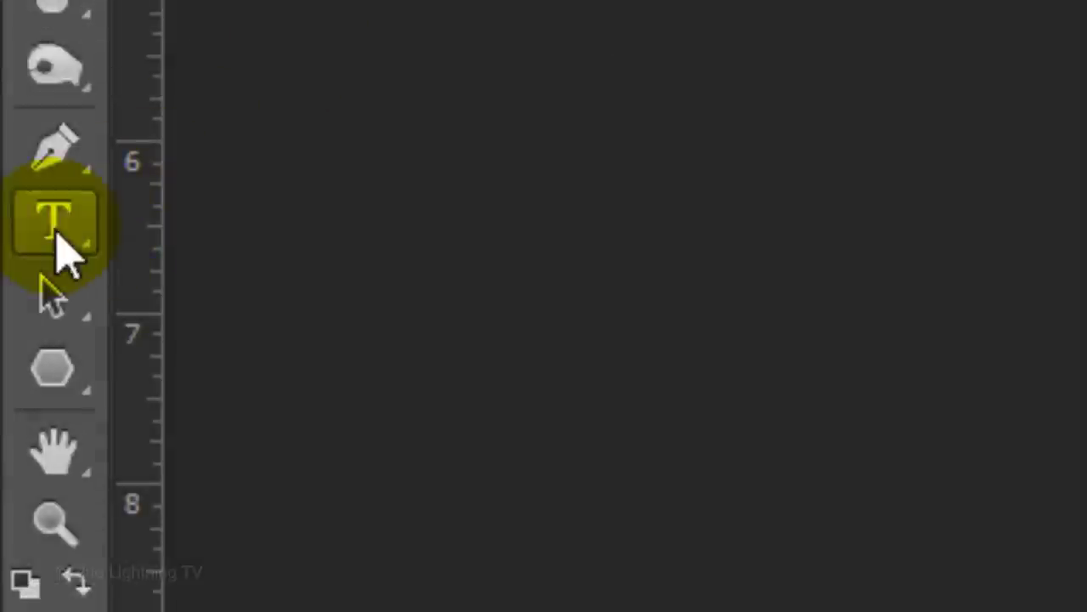
- Set up the Horizontal Type tool: Abaddon II Regular, 103.04 pt, right-aligned, white text colour
{"action": "left_click", "coordinate": [11, 283]}
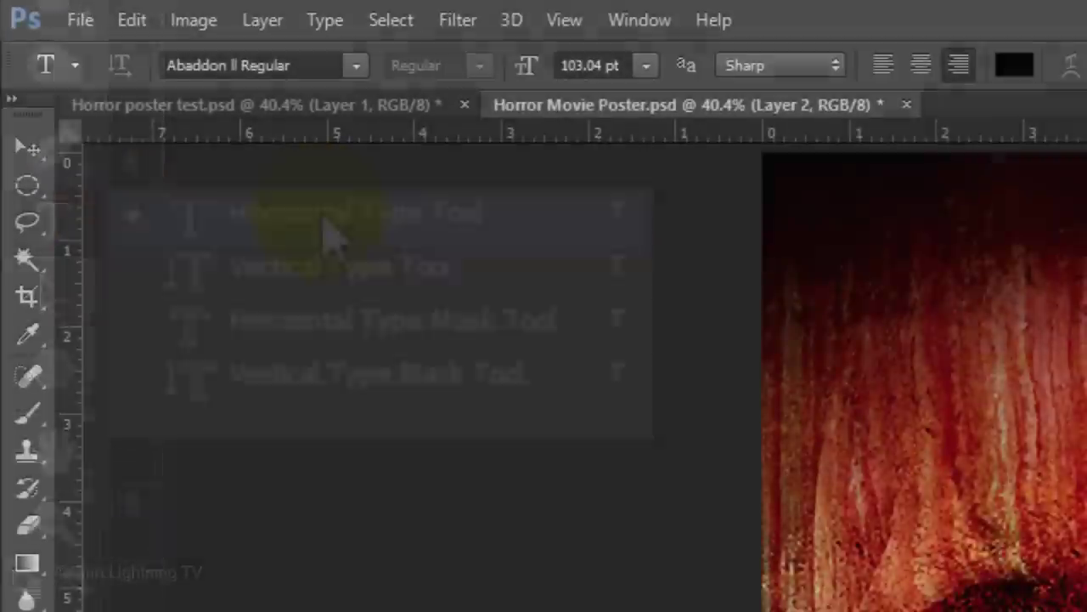
{"action": "left_click", "coordinate": [327, 220]}
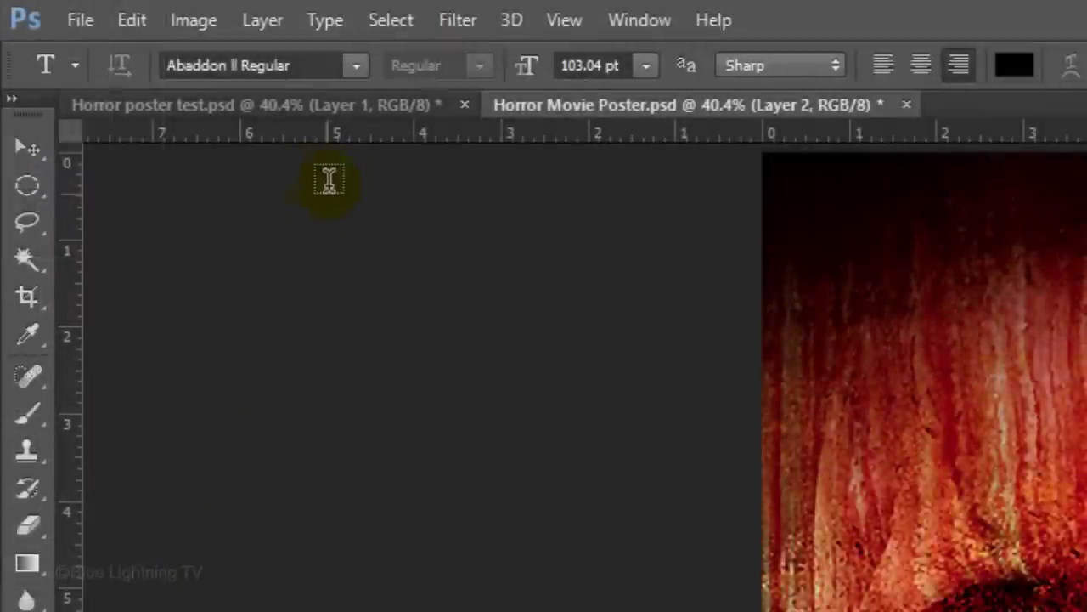
{"action": "left_click", "coordinate": [358, 64]}
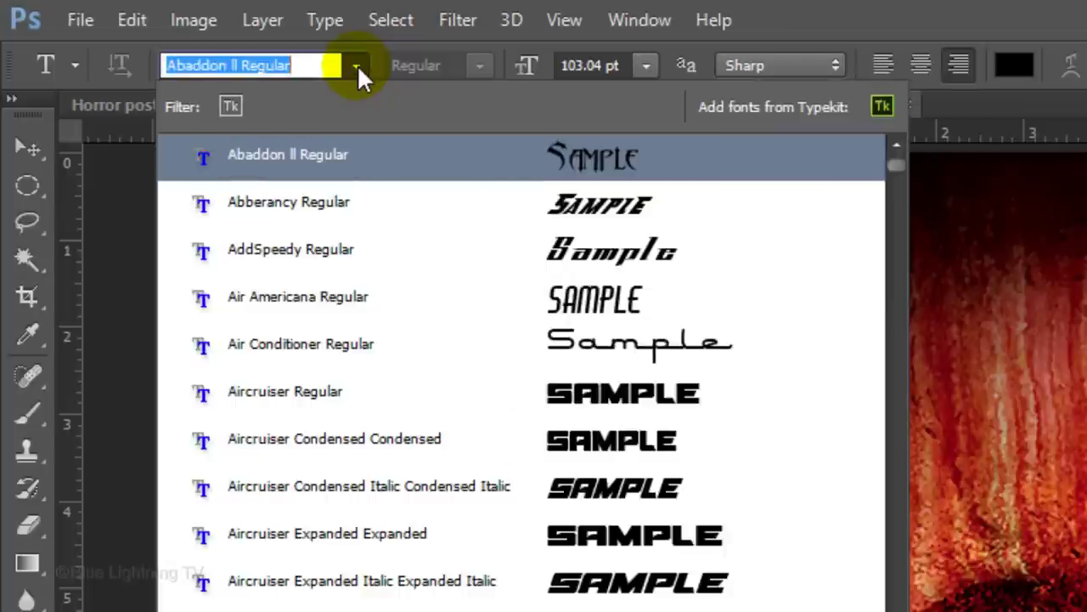
{"action": "left_click", "coordinate": [357, 65]}
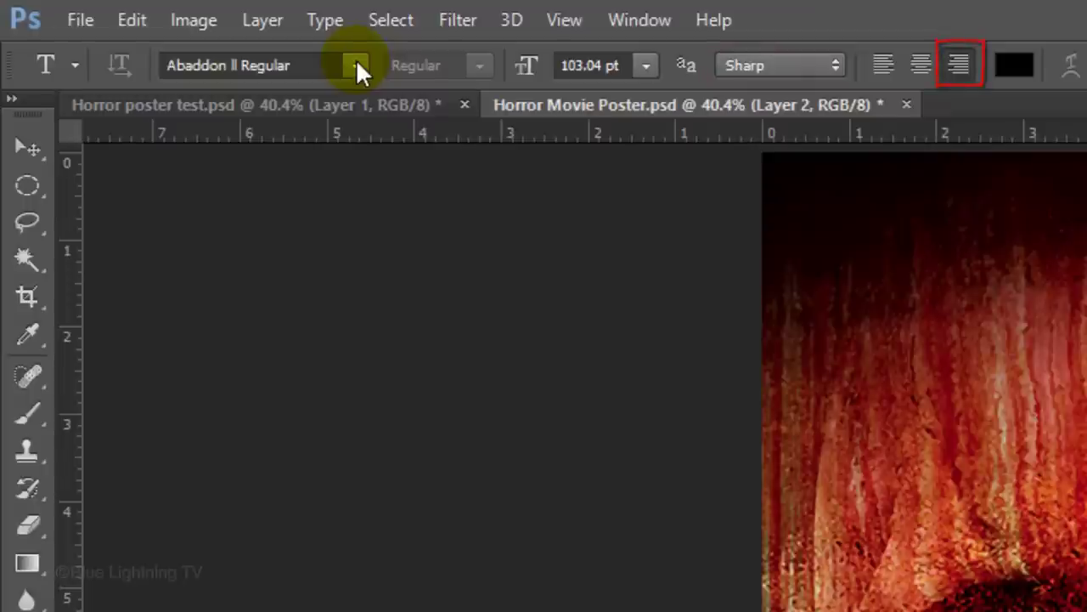
{"action": "left_click", "coordinate": [1015, 70]}
{"action": "left_click_drag", "start_coordinate": [302, 269], "coordinate": [285, 237]}
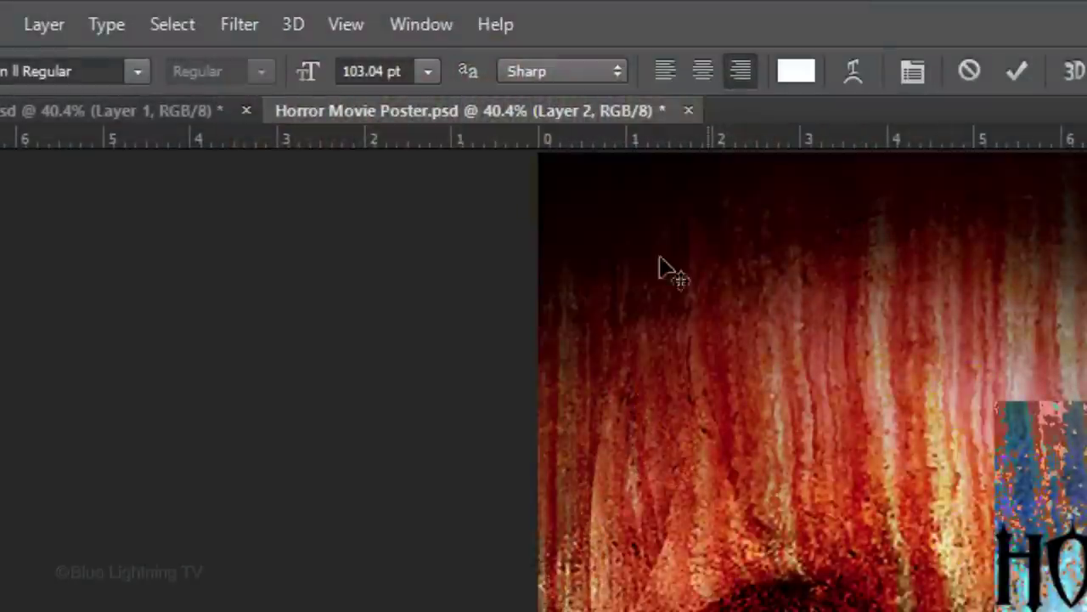
- Show the Character panel, widen the line spacing, and add lines ON THE and HILL under HOUSE
{"action": "left_click", "coordinate": [417, 24]}
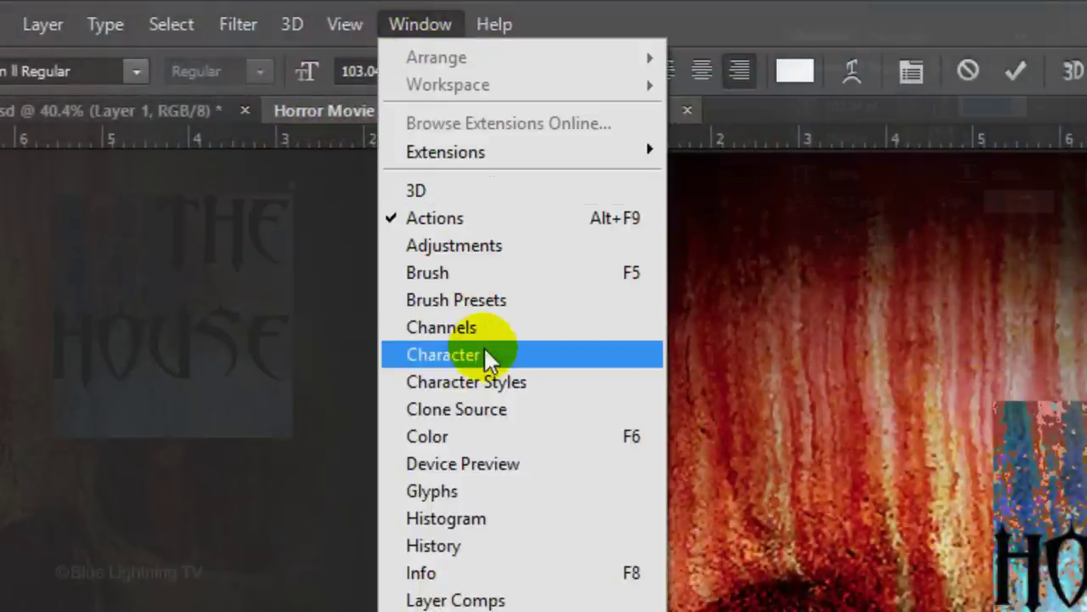
{"action": "left_click", "coordinate": [443, 354]}
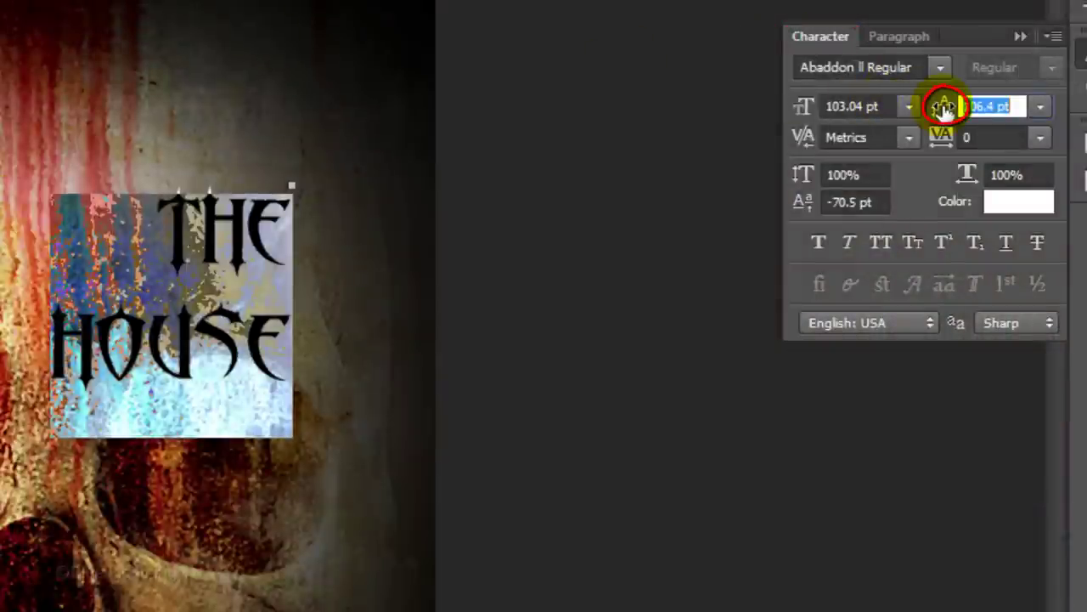
{"action": "left_click_drag", "start_coordinate": [945, 108], "coordinate": [1052, 110]}
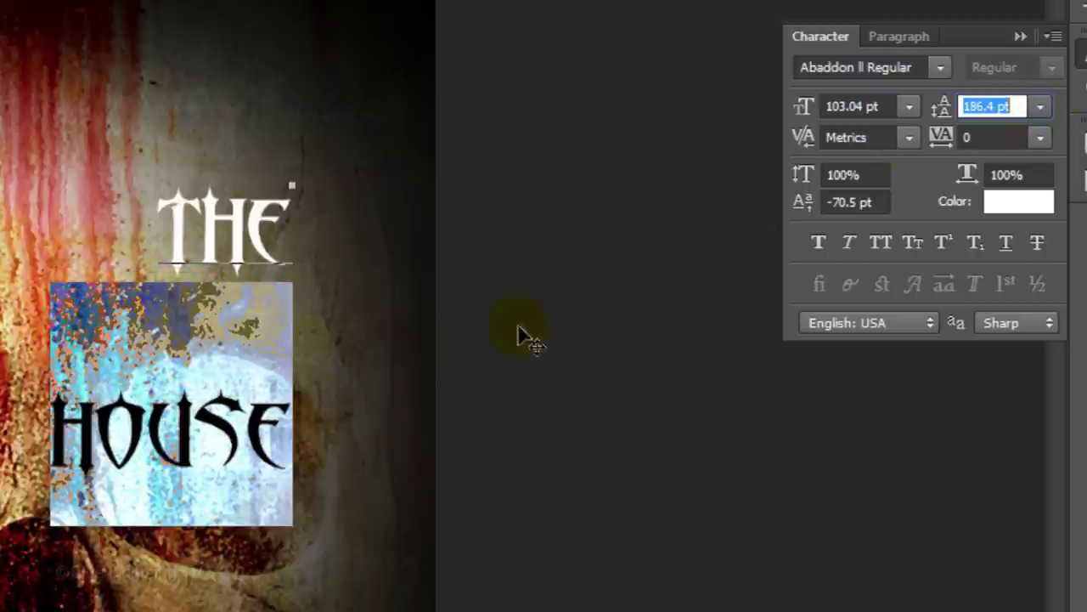
{"action": "left_click", "coordinate": [294, 439]}
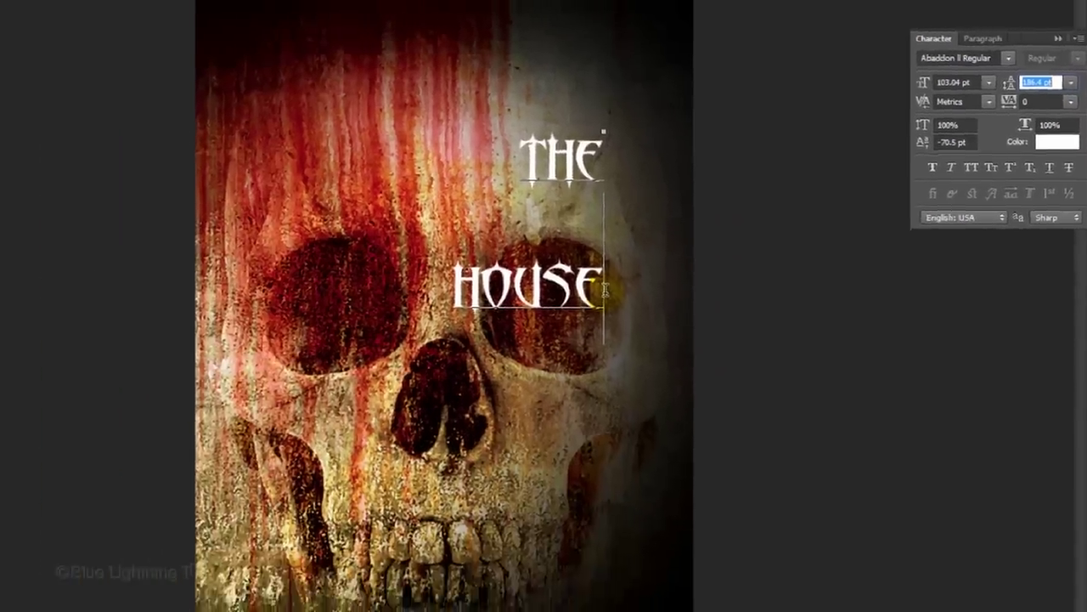
{"action": "key", "text": "Return"}
{"action": "type", "text": "ON THE"}
{"action": "key", "text": "Return"}
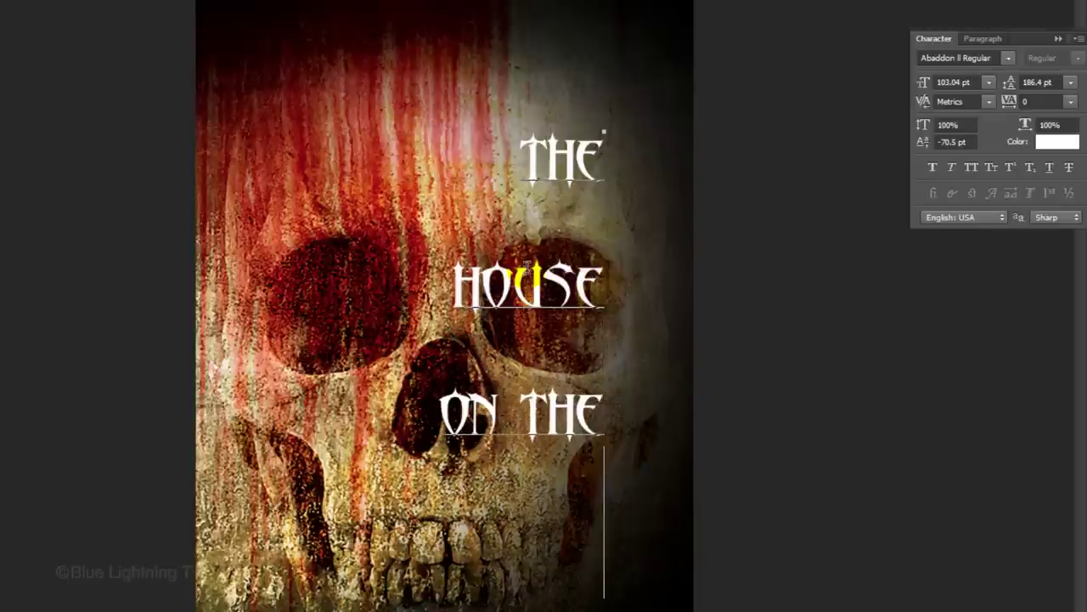
{"action": "type", "text": "HILL"}
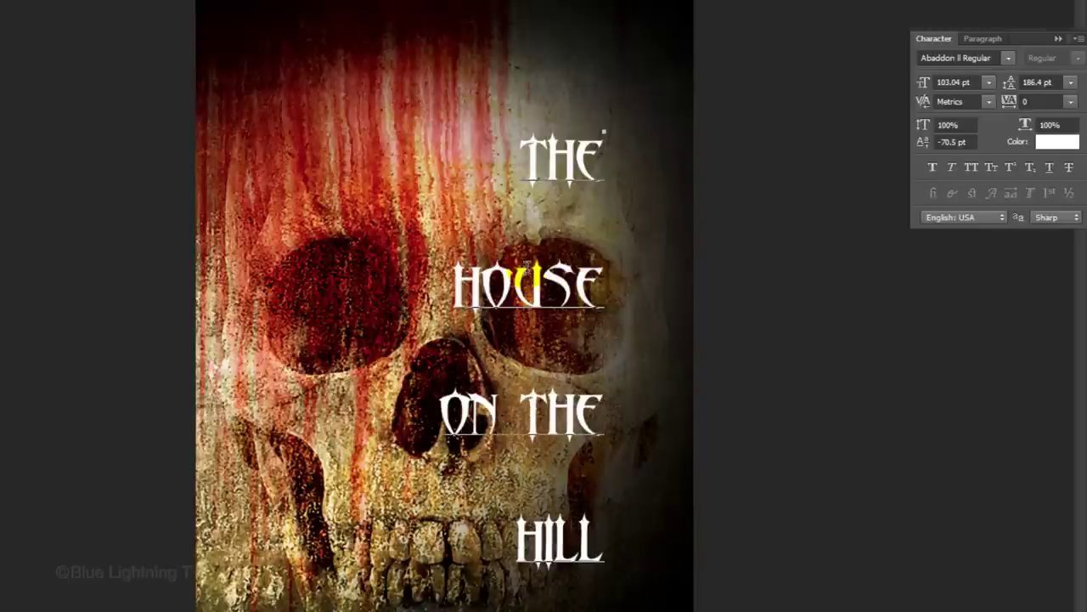
- Resize the title words: HILL to 150.04 pt, ON THE to 73.04 pt, HOUSE about 127 pt
{"action": "left_click_drag", "start_coordinate": [601, 535], "coordinate": [433, 540]}
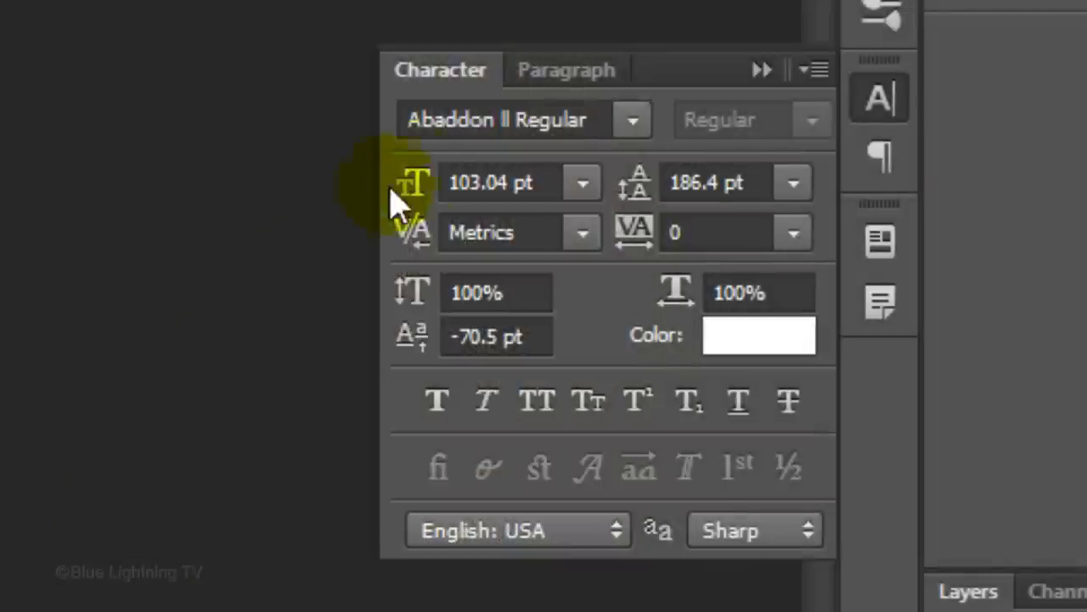
{"action": "left_click", "coordinate": [925, 82]}
{"action": "left_click_drag", "start_coordinate": [416, 180], "coordinate": [517, 170]}
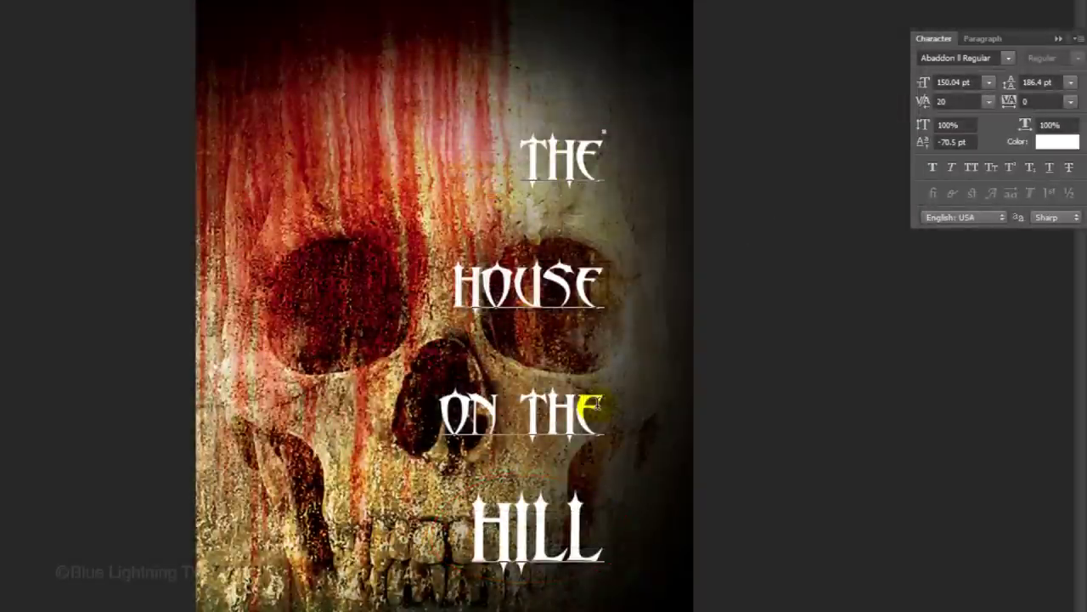
{"action": "left_click_drag", "start_coordinate": [599, 406], "coordinate": [418, 403]}
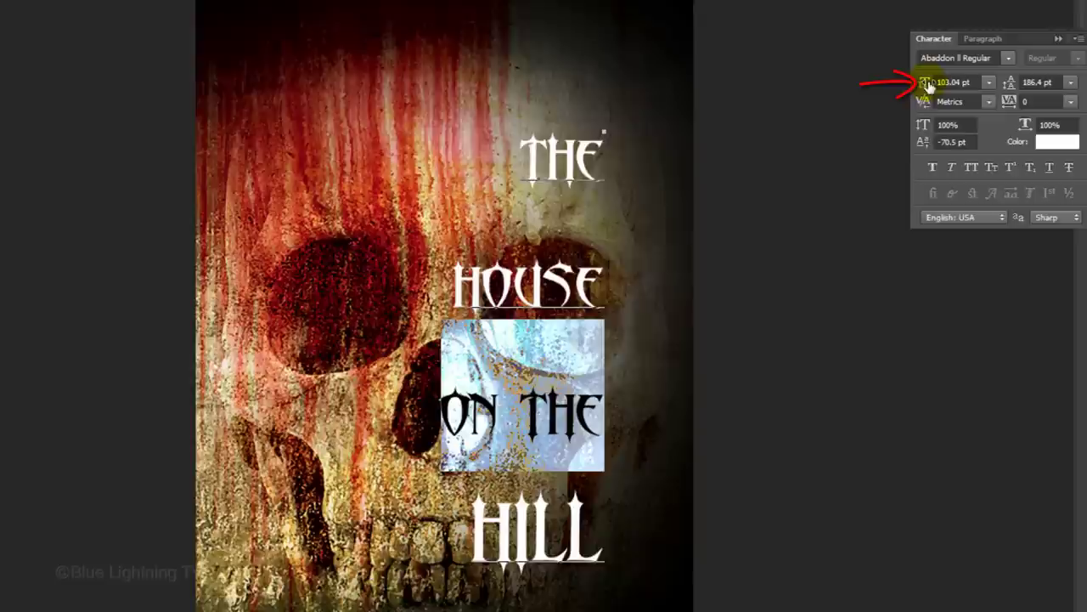
{"action": "left_click_drag", "start_coordinate": [926, 85], "coordinate": [906, 89]}
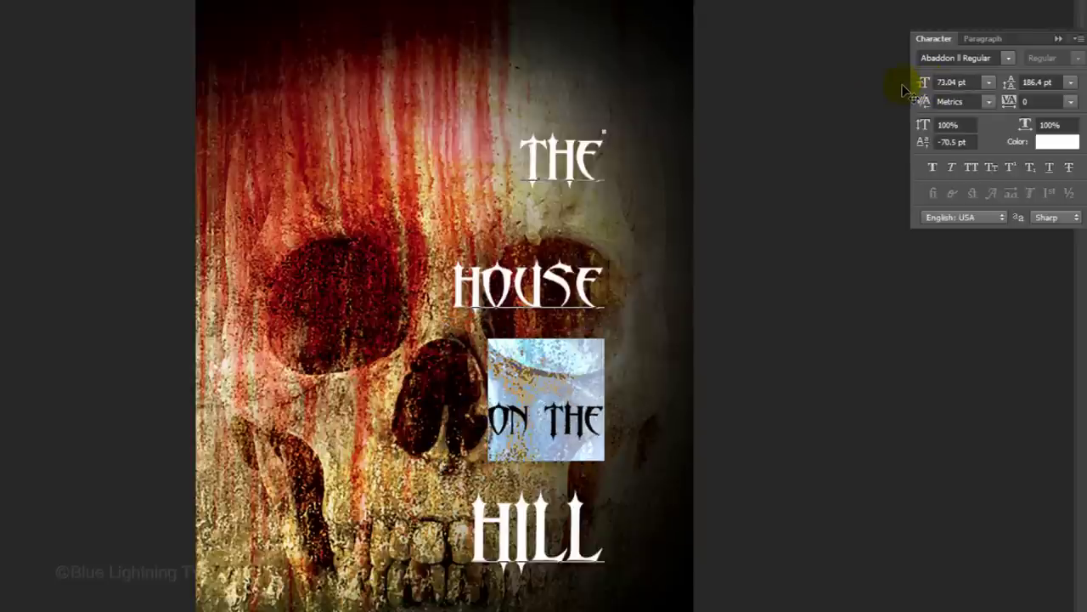
{"action": "left_click_drag", "start_coordinate": [620, 283], "coordinate": [396, 256]}
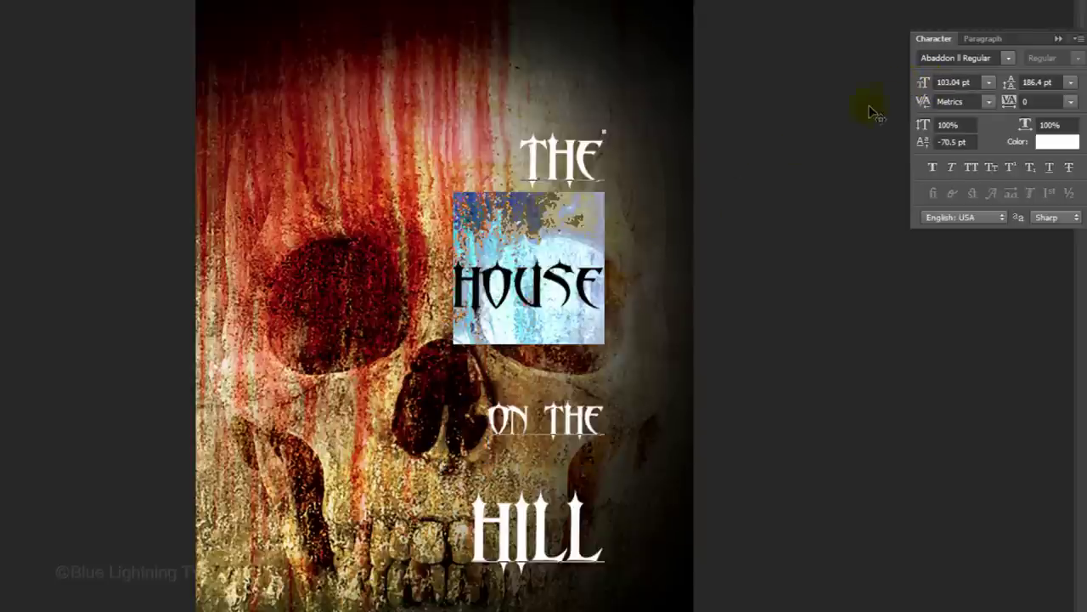
{"action": "left_click_drag", "start_coordinate": [924, 83], "coordinate": [940, 83]}
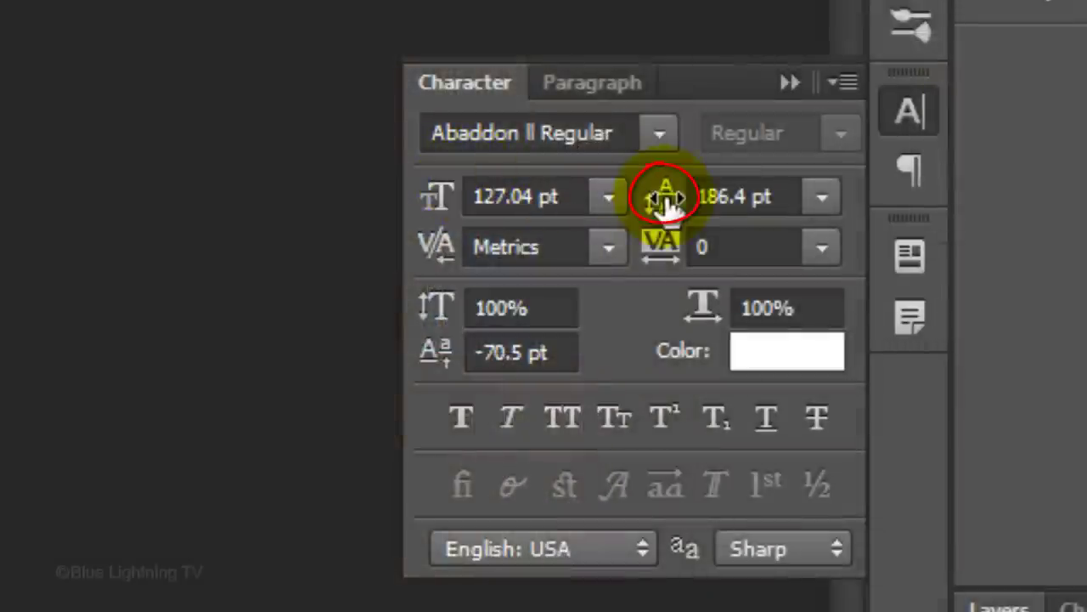
- Reduce the leading of ON THE and HILL from 186.4 pt to 110.4 pt
{"action": "left_click_drag", "start_coordinate": [660, 199], "coordinate": [516, 214]}
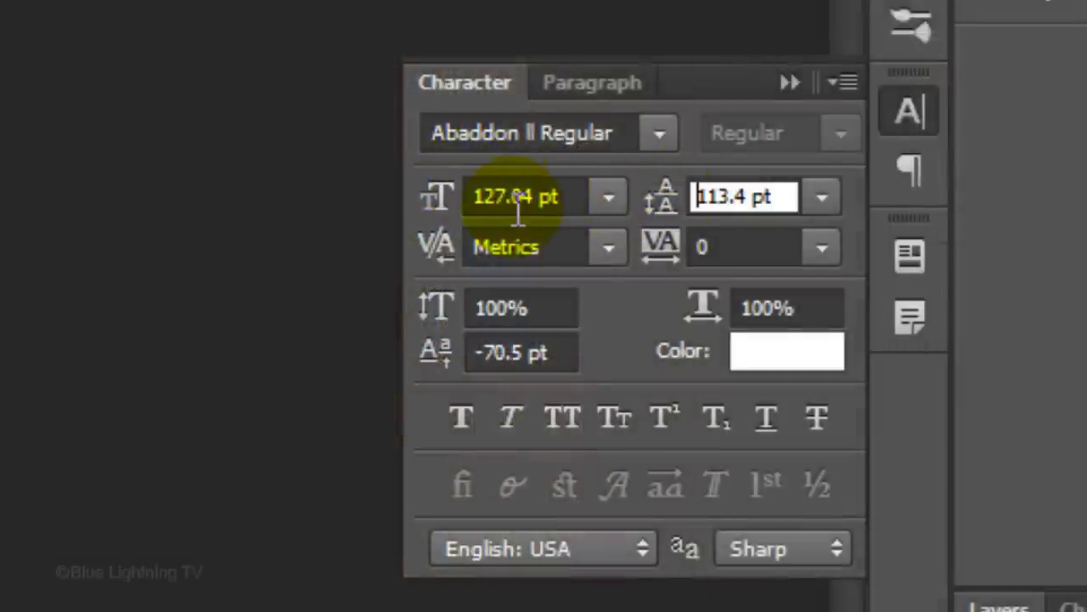
{"action": "left_click_drag", "start_coordinate": [1014, 81], "coordinate": [958, 98]}
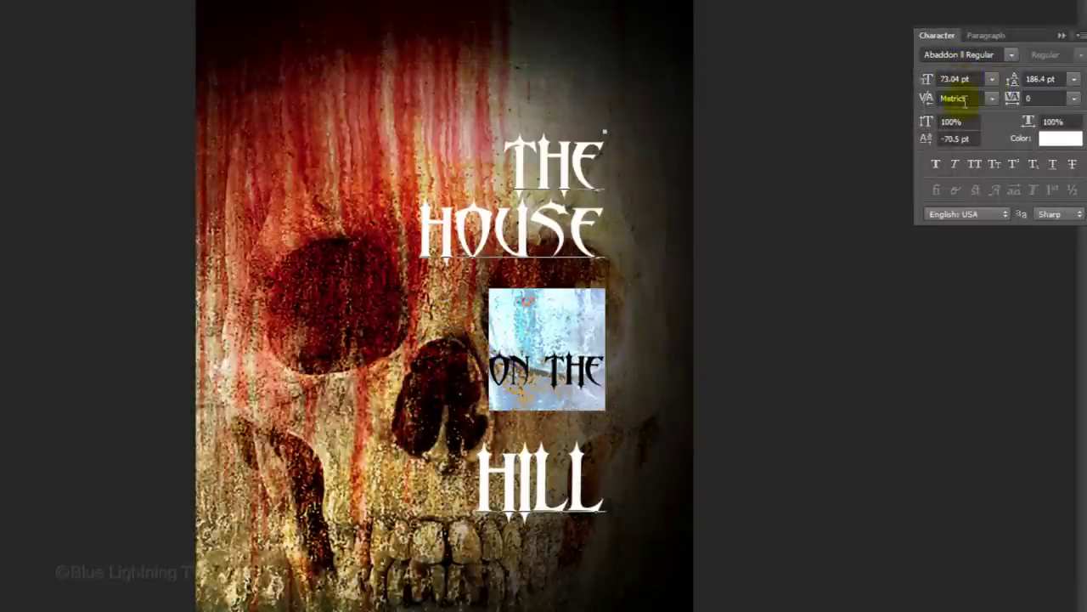
{"action": "mouse_move", "coordinate": [1015, 80]}
{"action": "left_mouse_down"}
{"action": "mouse_move", "coordinate": [923, 81]}
{"action": "mouse_move", "coordinate": [920, 97]}
{"action": "mouse_move", "coordinate": [1008, 88]}
{"action": "left_mouse_up"}
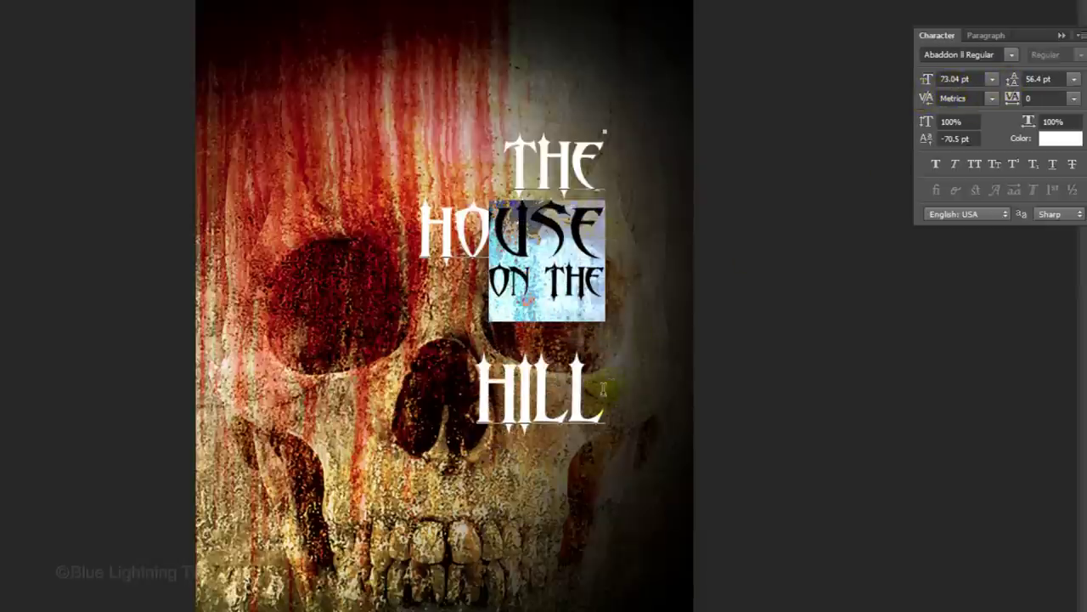
{"action": "left_click_drag", "start_coordinate": [603, 389], "coordinate": [488, 280]}
{"action": "left_click", "coordinate": [990, 79]}
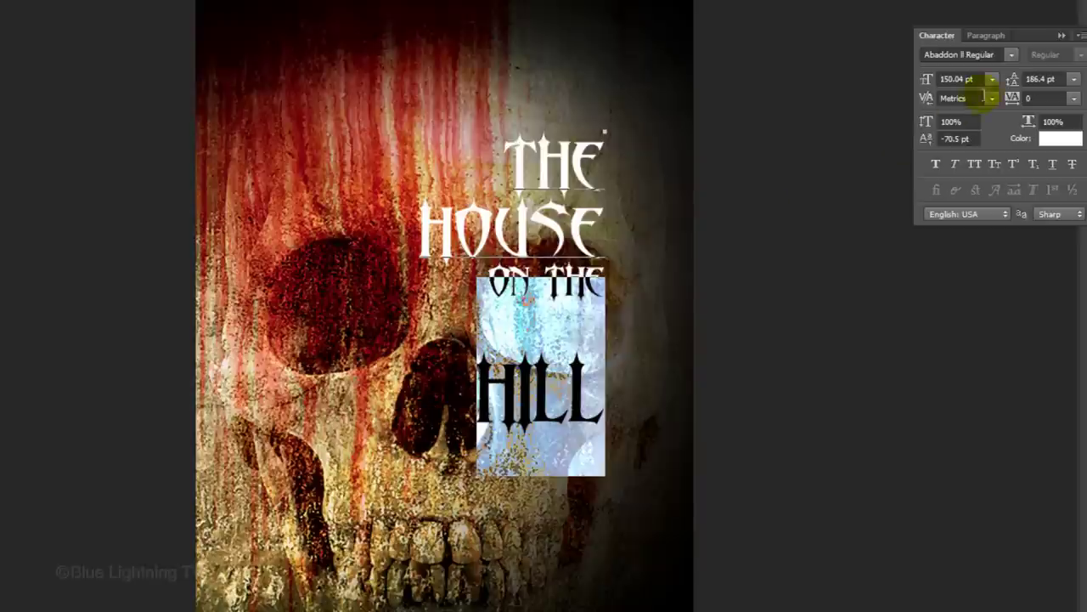
{"action": "left_click_drag", "start_coordinate": [1014, 80], "coordinate": [954, 98]}
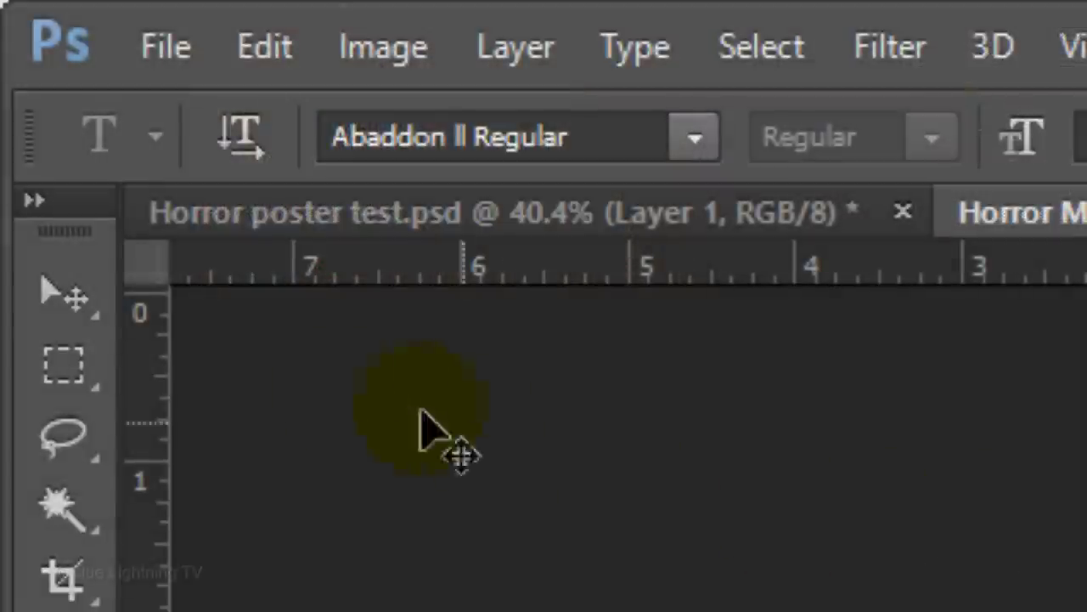
- Shift the title block slightly right and down over the skull with the Move tool
{"action": "left_click", "coordinate": [75, 302]}
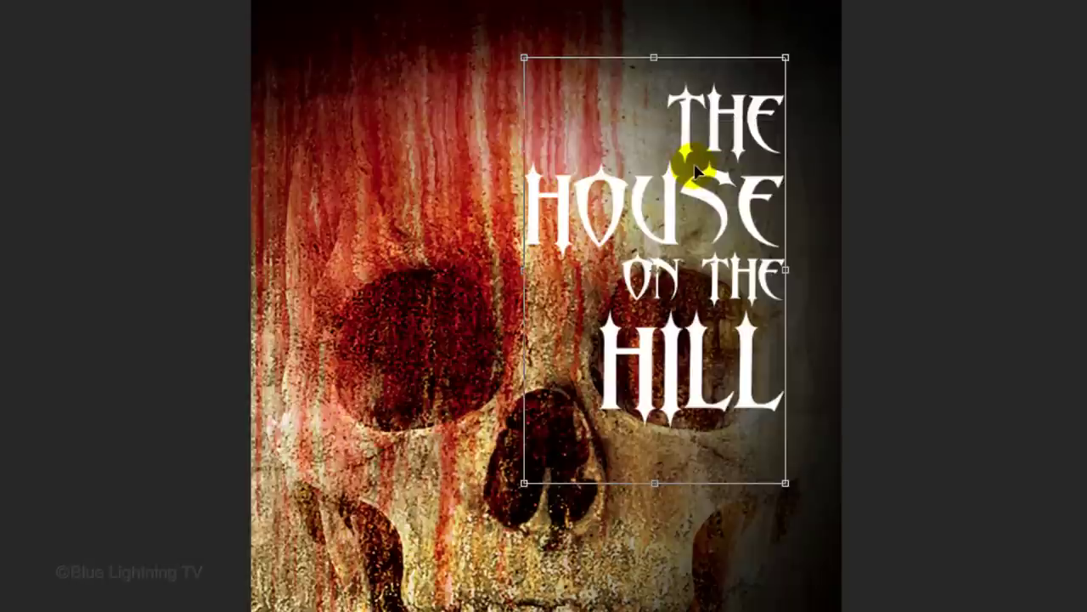
{"action": "key", "text": "Return"}
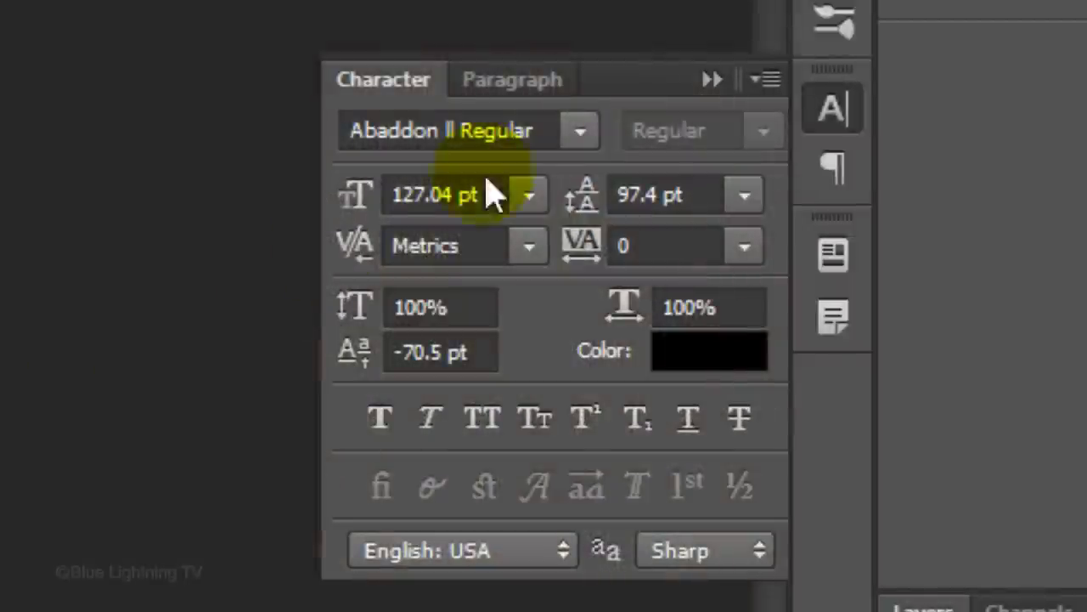
- Convert the title layer to a smart object and duplicate it as 'the house on the hill copy'
{"action": "left_click", "coordinate": [712, 79]}
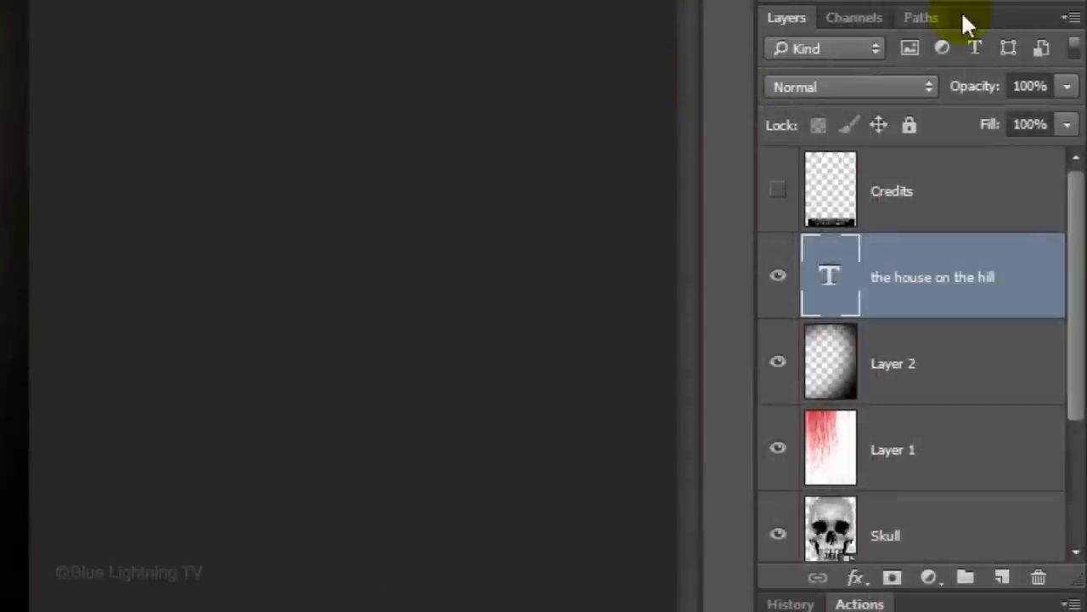
{"action": "left_click", "coordinate": [1065, 17]}
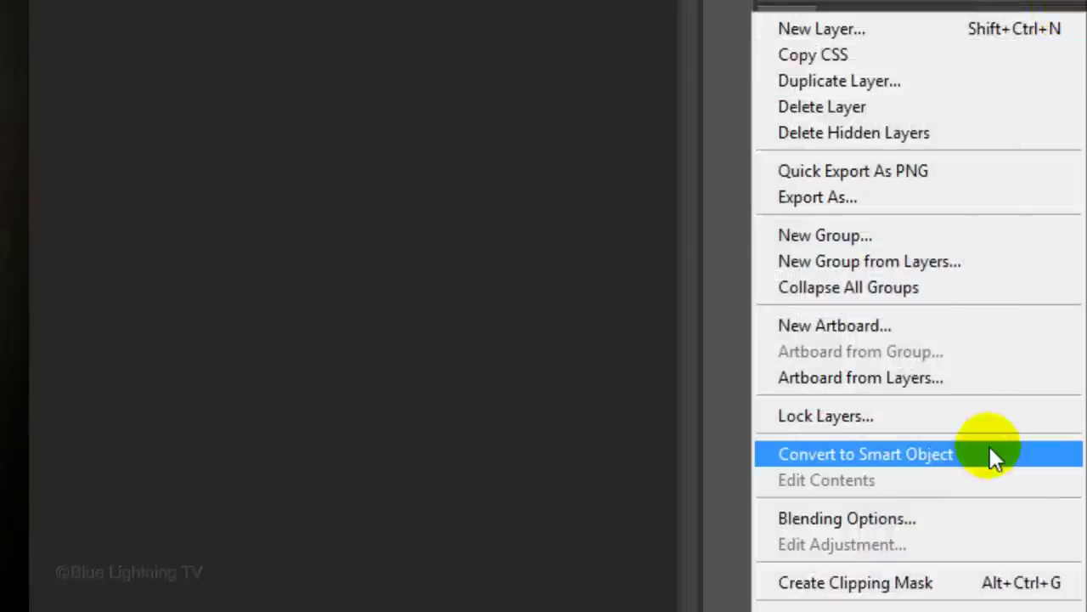
{"action": "left_click", "coordinate": [991, 450]}
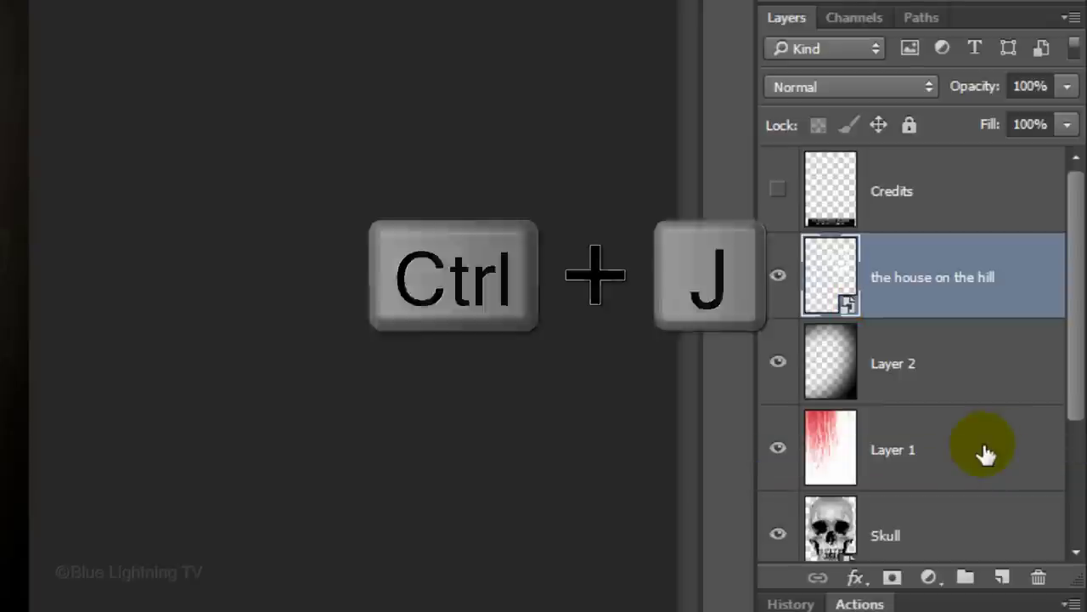
{"action": "key", "text": "ctrl+j"}
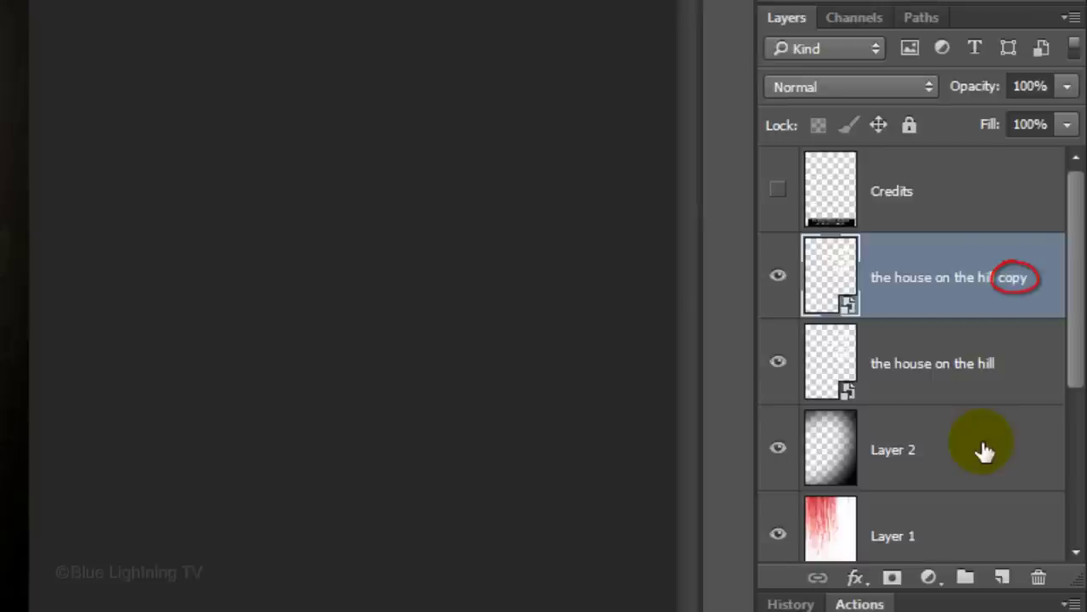
- Apply a Motion Blur at 90° angle and 200 pixels distance to the original title layer
{"action": "left_click", "coordinate": [836, 371]}
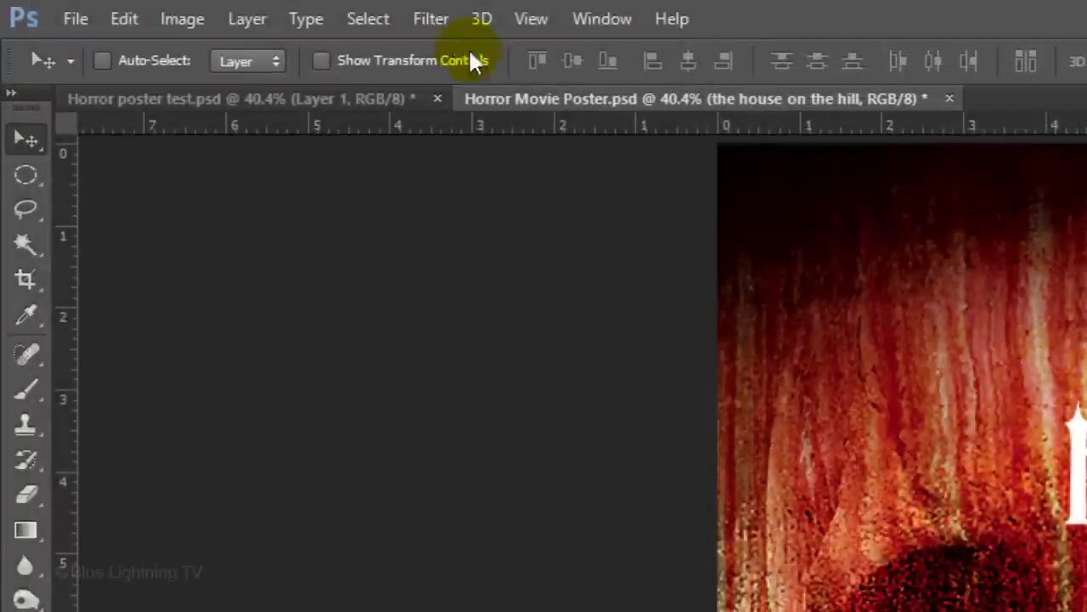
{"action": "left_click", "coordinate": [435, 22]}
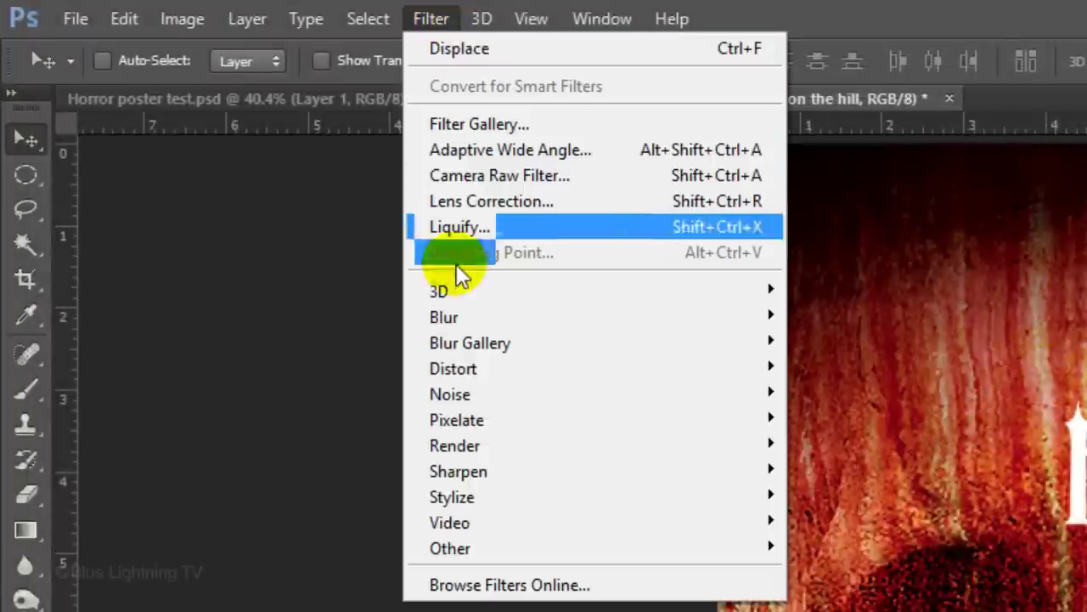
{"action": "mouse_move", "coordinate": [457, 313]}
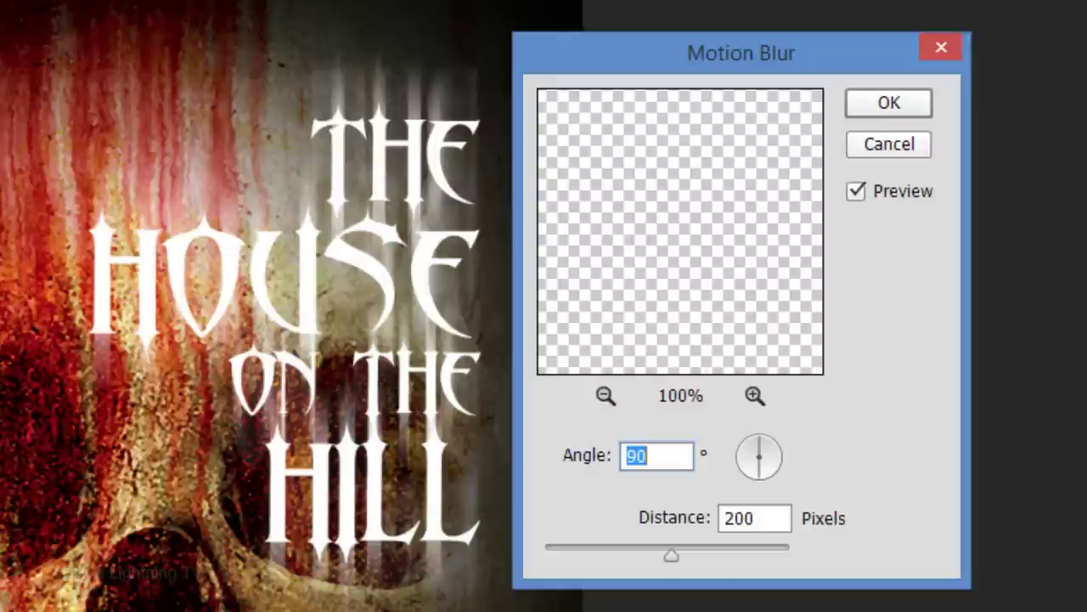
{"action": "left_click", "coordinate": [902, 104]}
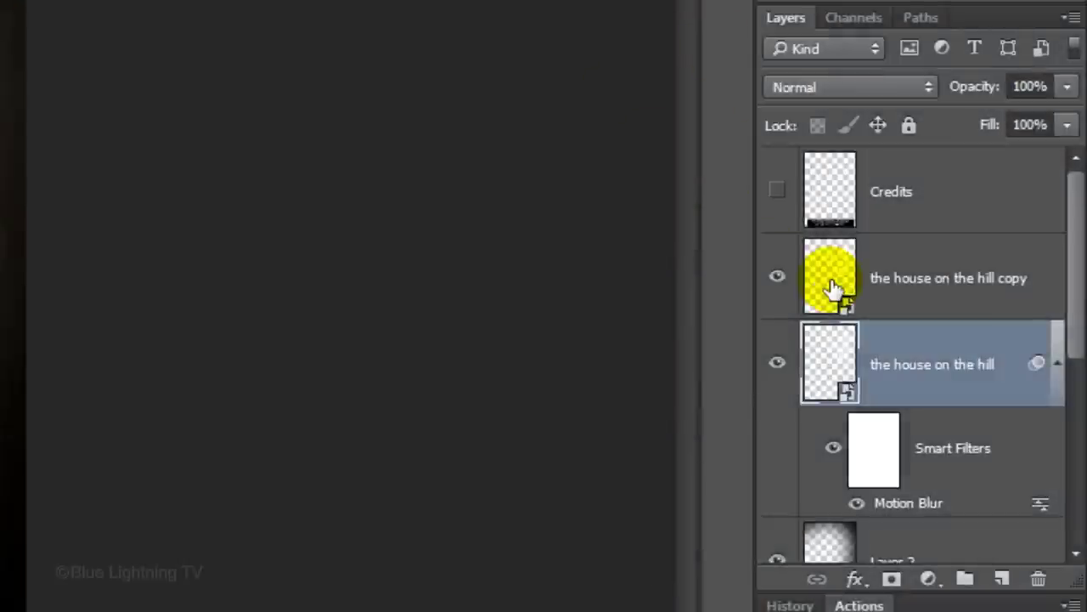
- Convert the blurred title and its sharp copy into one smart object, 'the house on the hill copy'
{"action": "left_click", "coordinate": [833, 280], "text": "shift"}
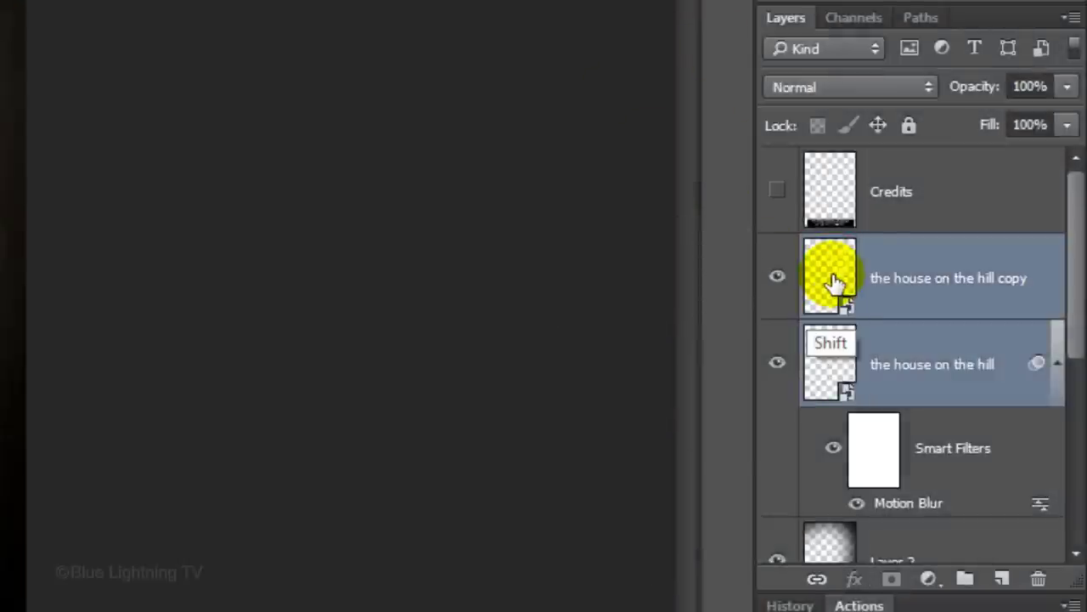
{"action": "left_click", "coordinate": [1068, 17]}
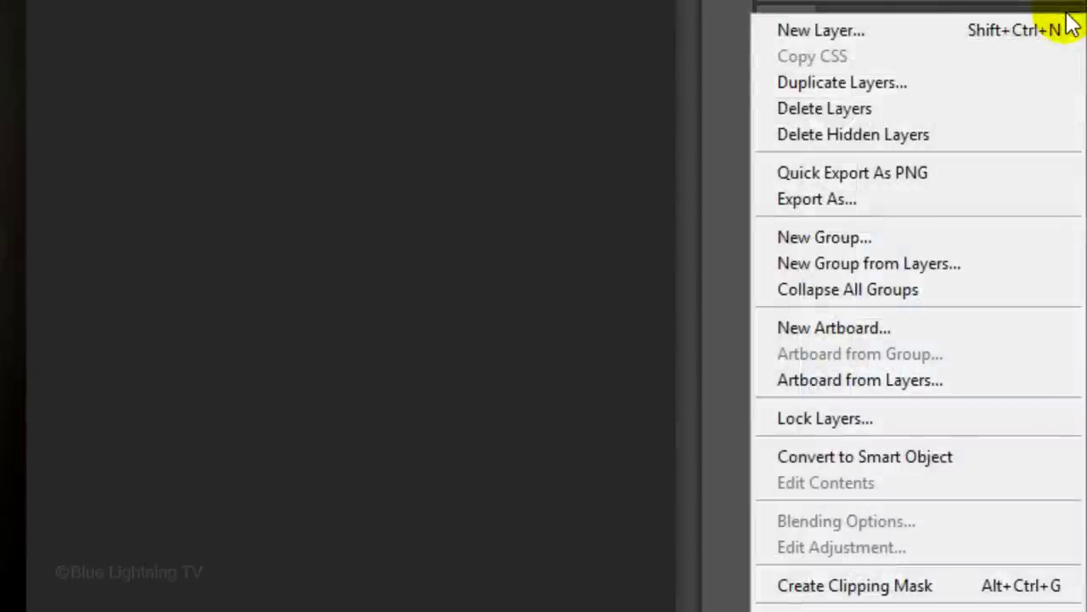
{"action": "left_click", "coordinate": [956, 457]}
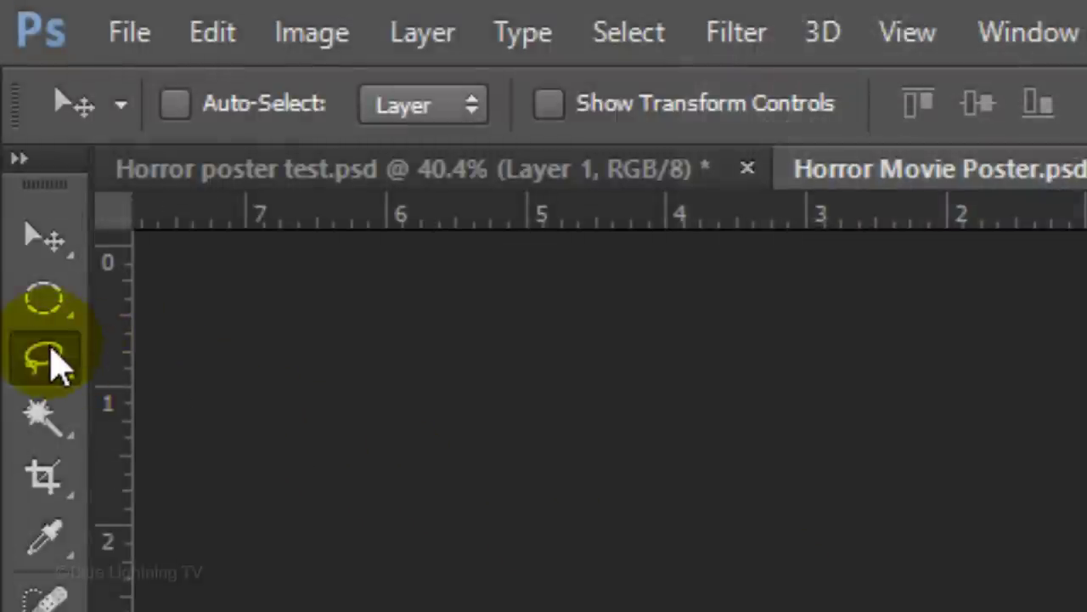
- Lasso a freehand area around the title and copy it to a new Layer 3
{"action": "left_click", "coordinate": [51, 361]}
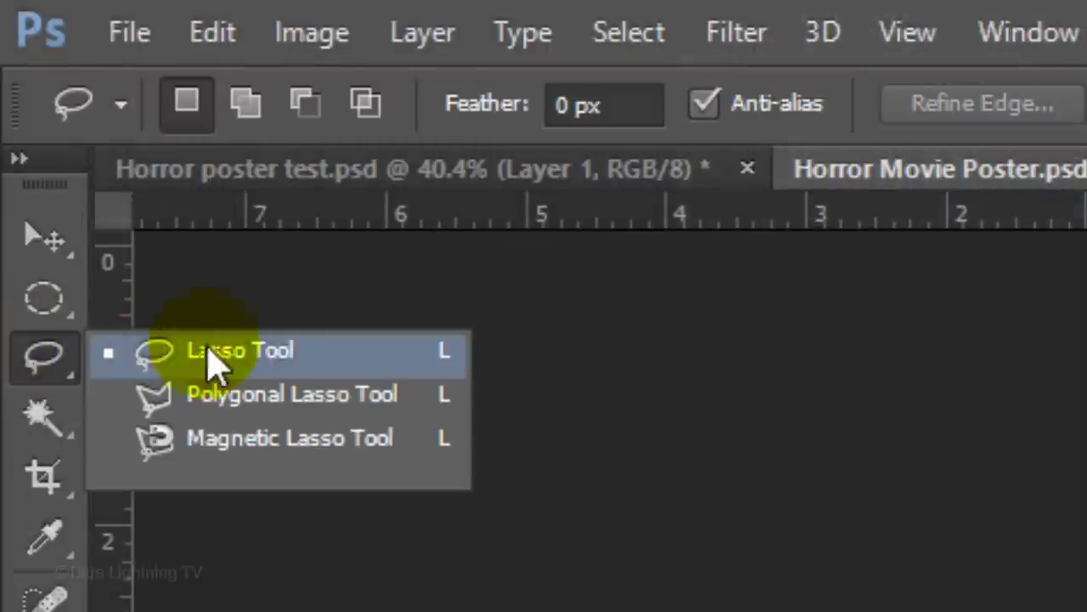
{"action": "left_click", "coordinate": [270, 361]}
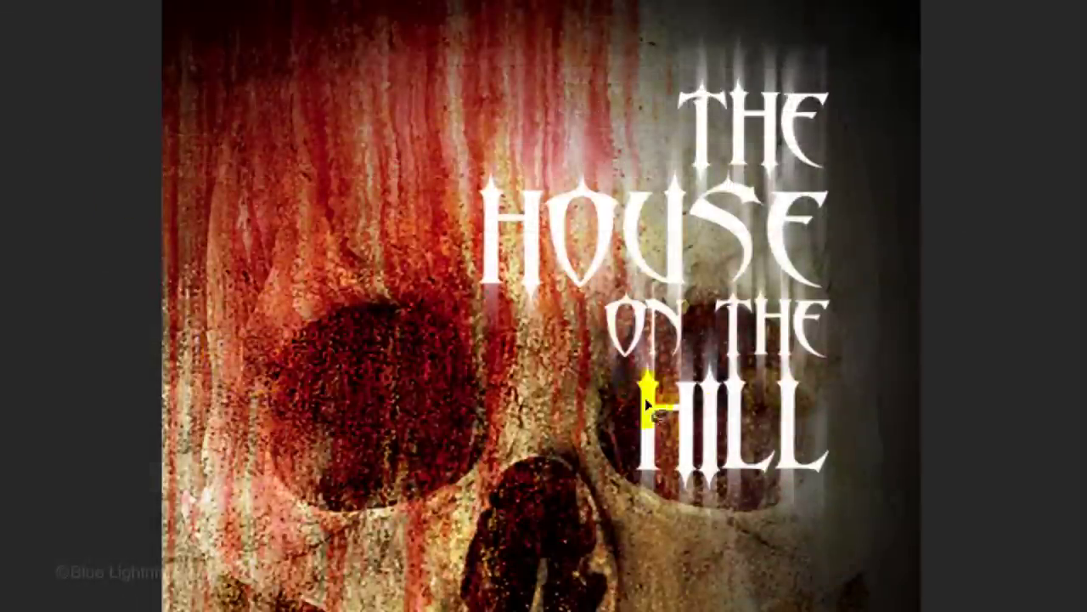
{"action": "mouse_move", "coordinate": [651, 388]}
{"action": "left_mouse_down"}
{"action": "mouse_move", "coordinate": [704, 388]}
{"action": "mouse_move", "coordinate": [599, 491]}
{"action": "mouse_move", "coordinate": [731, 591]}
{"action": "mouse_move", "coordinate": [888, 525]}
{"action": "mouse_move", "coordinate": [831, 426]}
{"action": "mouse_move", "coordinate": [659, 415]}
{"action": "left_mouse_up"}
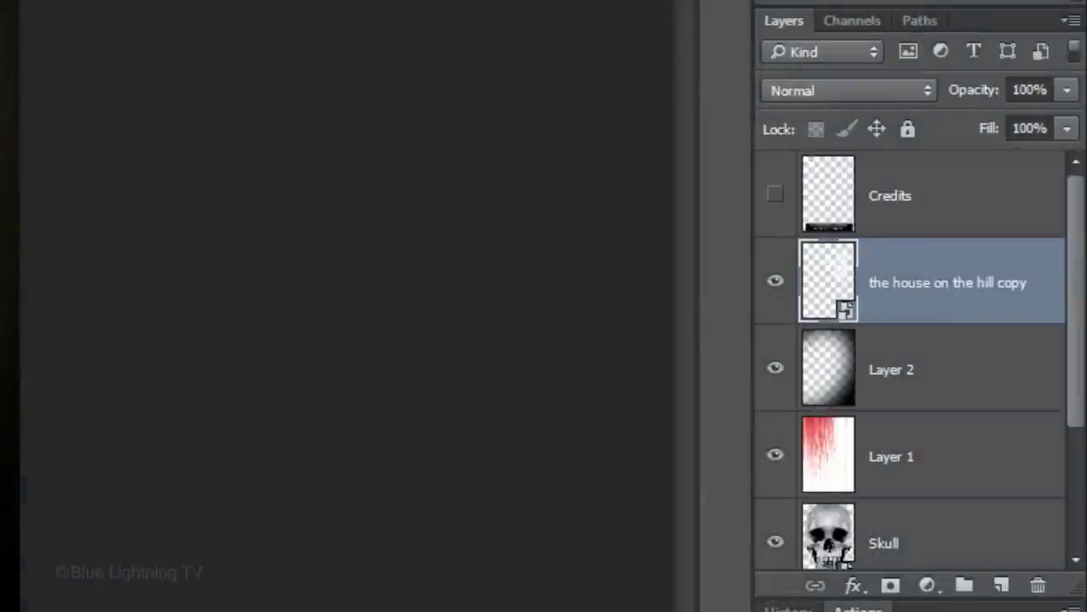
{"action": "key", "text": "ctrl+j"}
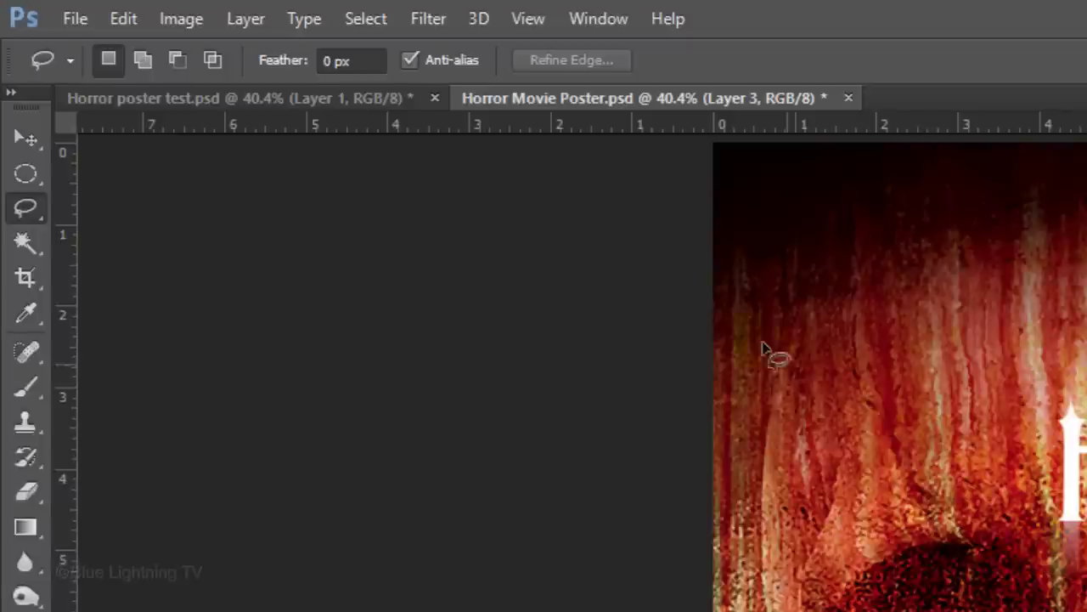
- Soften Layer 3 with a 40-pixel Gaussian blur
{"action": "left_click", "coordinate": [429, 17]}
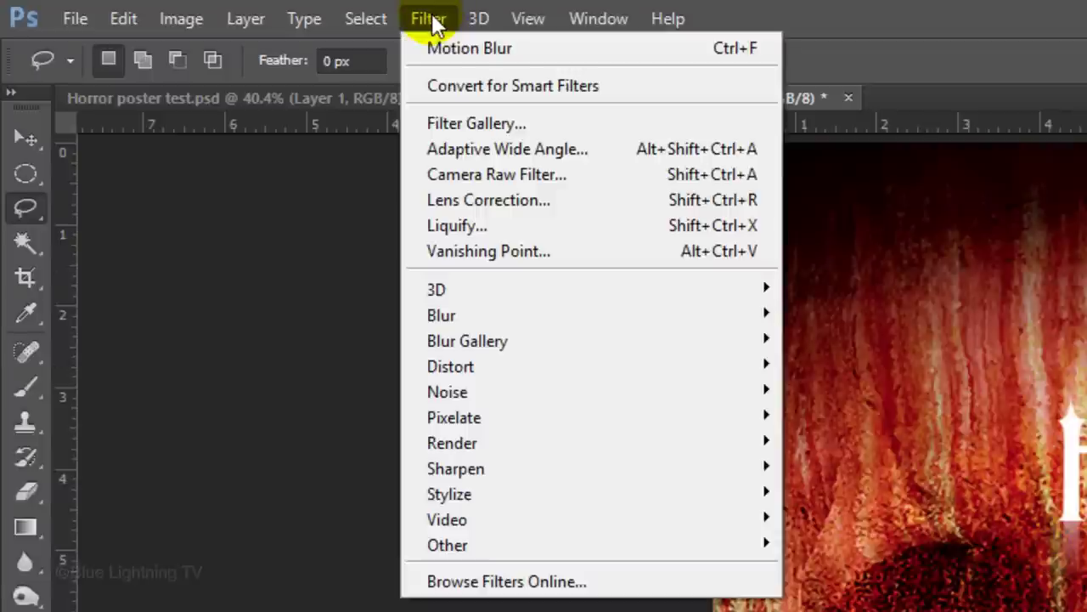
{"action": "mouse_move", "coordinate": [451, 315]}
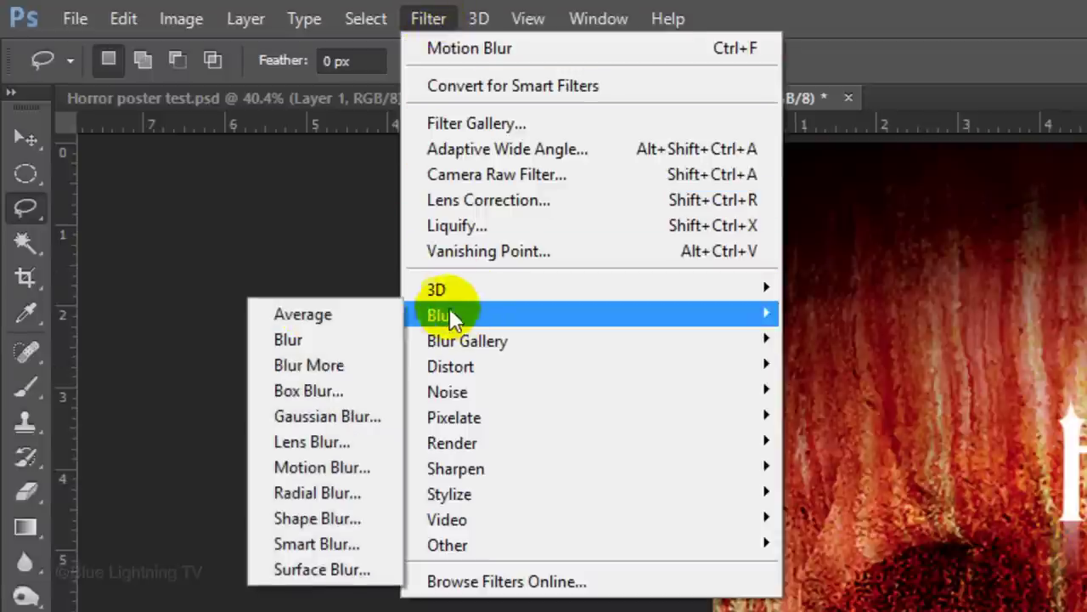
{"action": "left_click", "coordinate": [357, 416]}
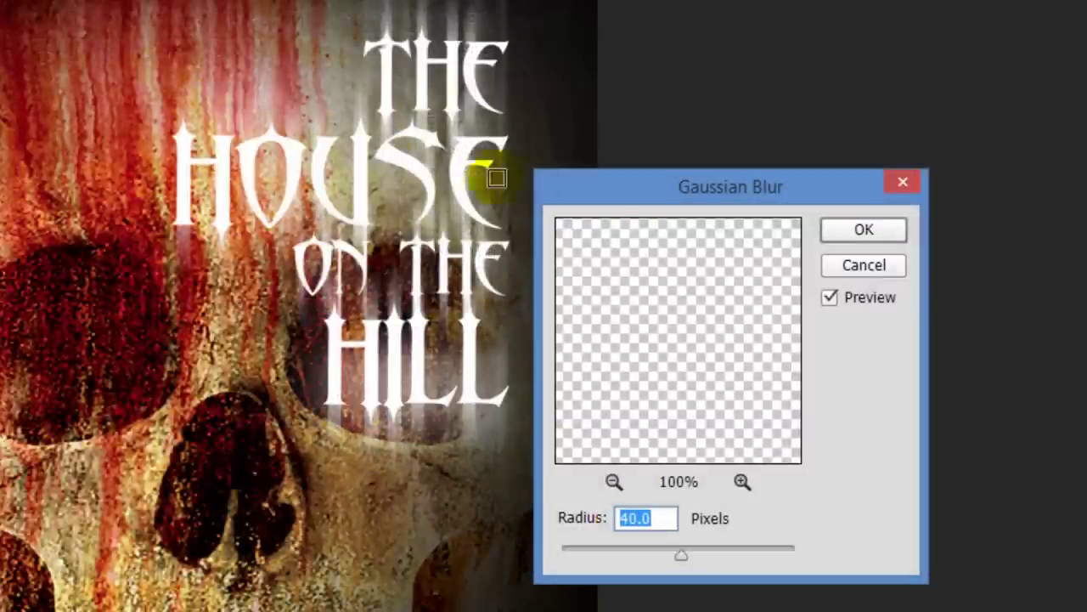
{"action": "left_click", "coordinate": [867, 229]}
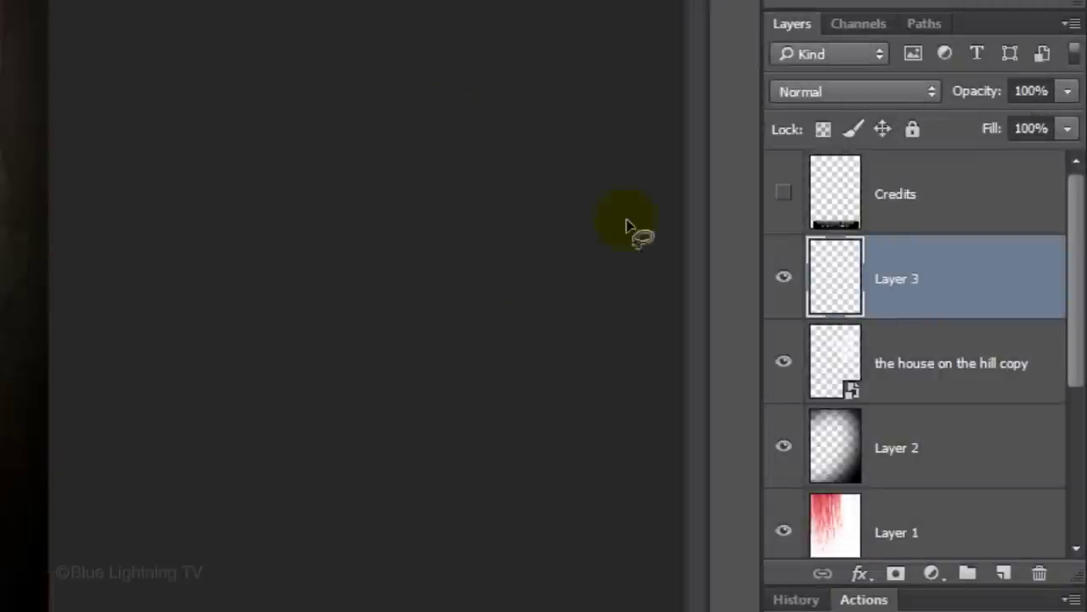
- Give the title smart object a Color Burn drop shadow: 70% opacity, 18 px distance, 7 px size
{"action": "left_click", "coordinate": [837, 367]}
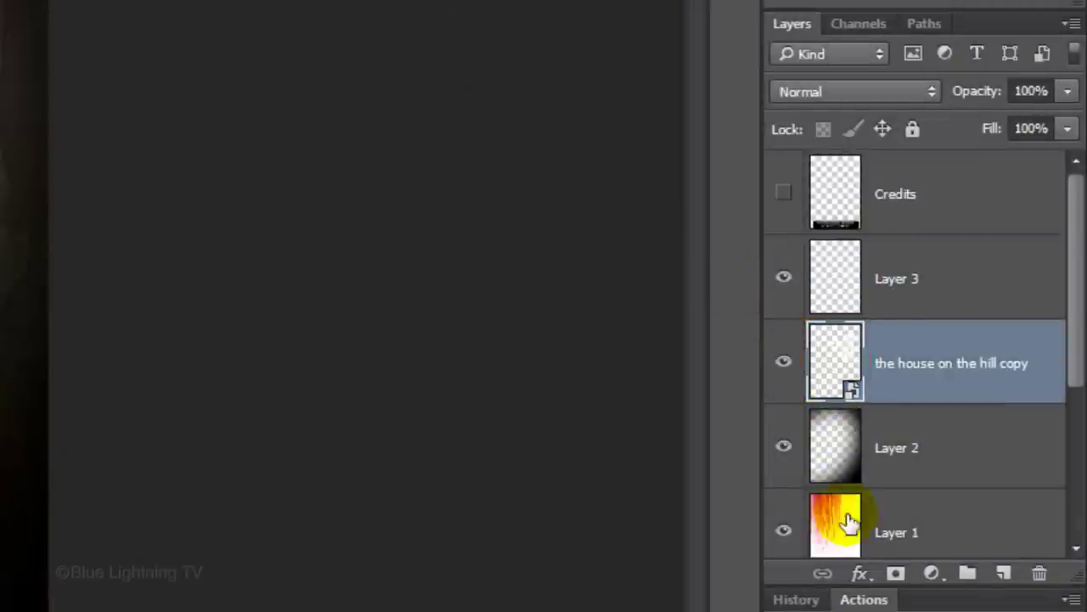
{"action": "left_click", "coordinate": [861, 574]}
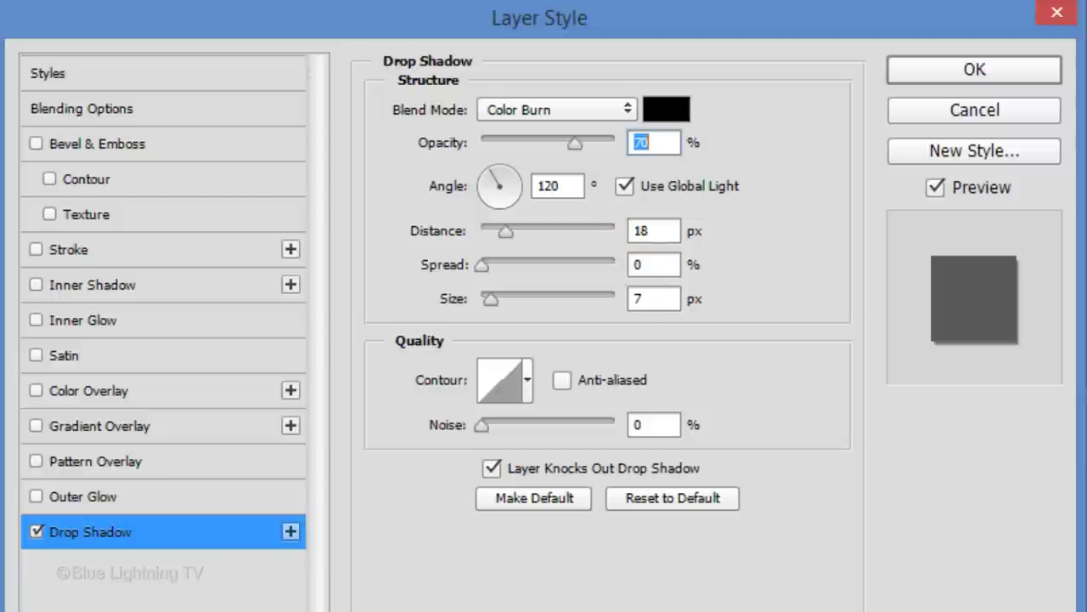
{"action": "left_click", "coordinate": [975, 73]}
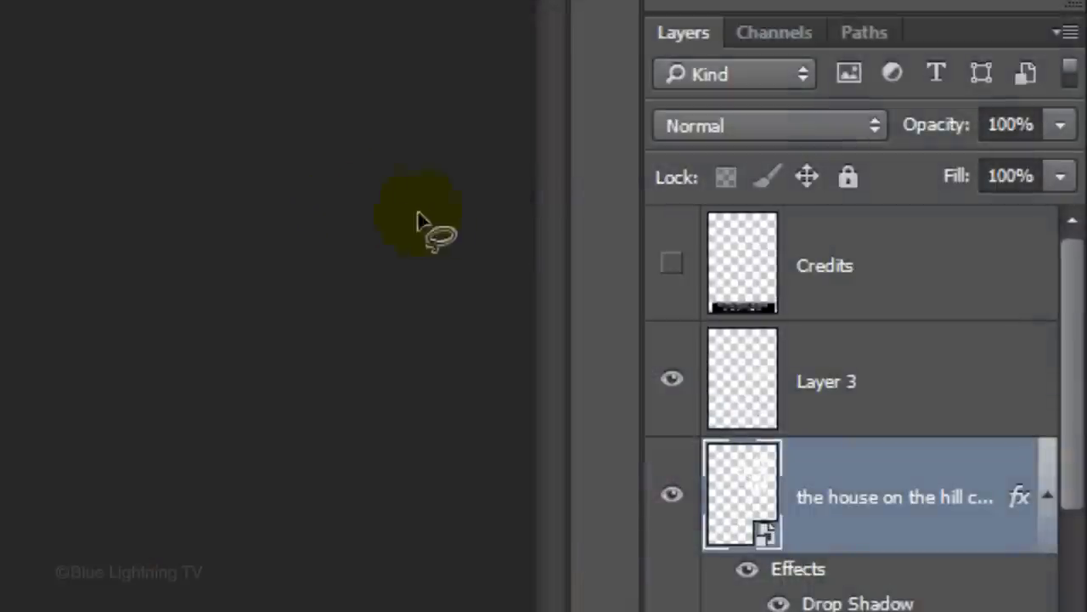
- Make the hidden Credits layer visible and select it
{"action": "left_click", "coordinate": [671, 269]}
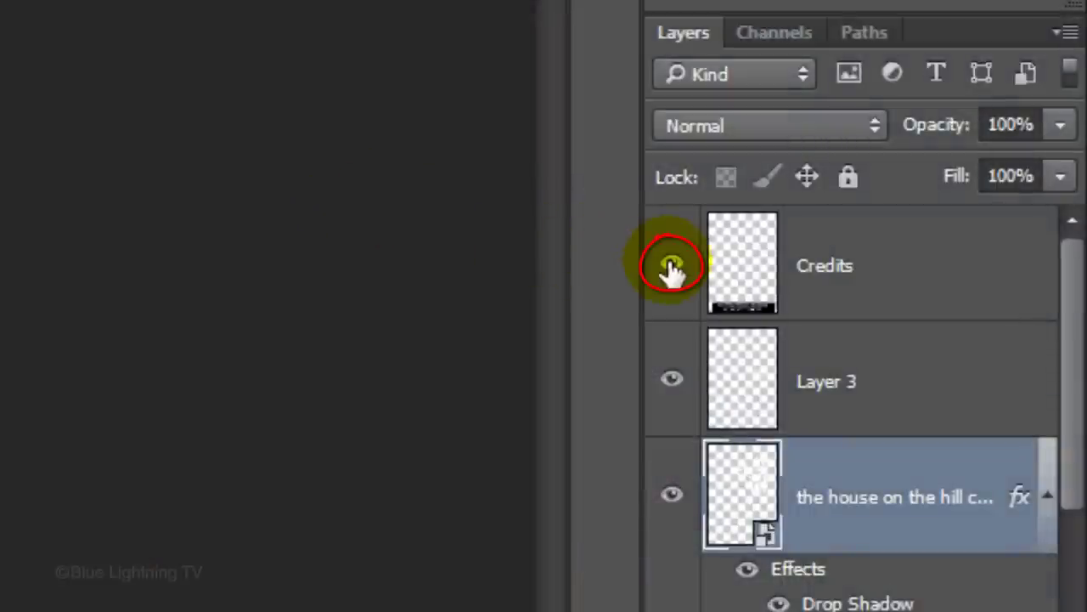
{"action": "left_click", "coordinate": [737, 265]}
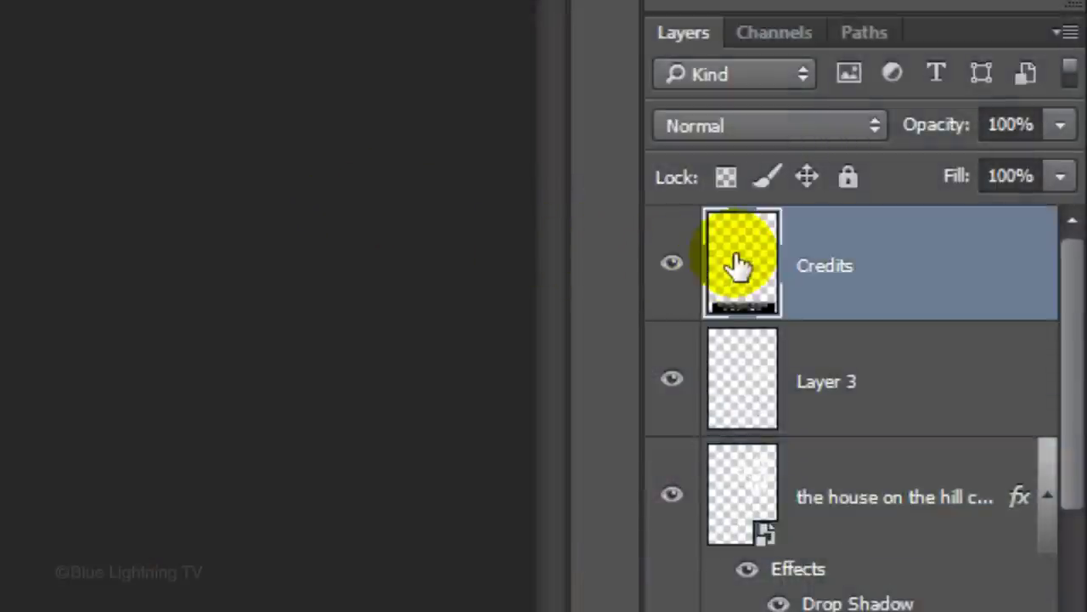
{"action": "left_click", "coordinate": [725, 127]}
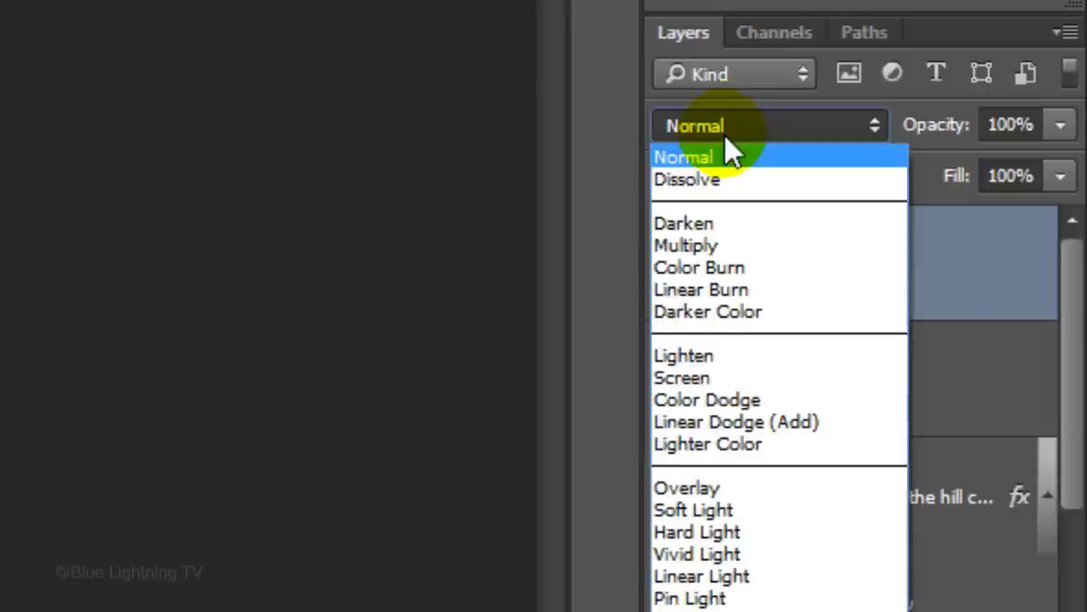